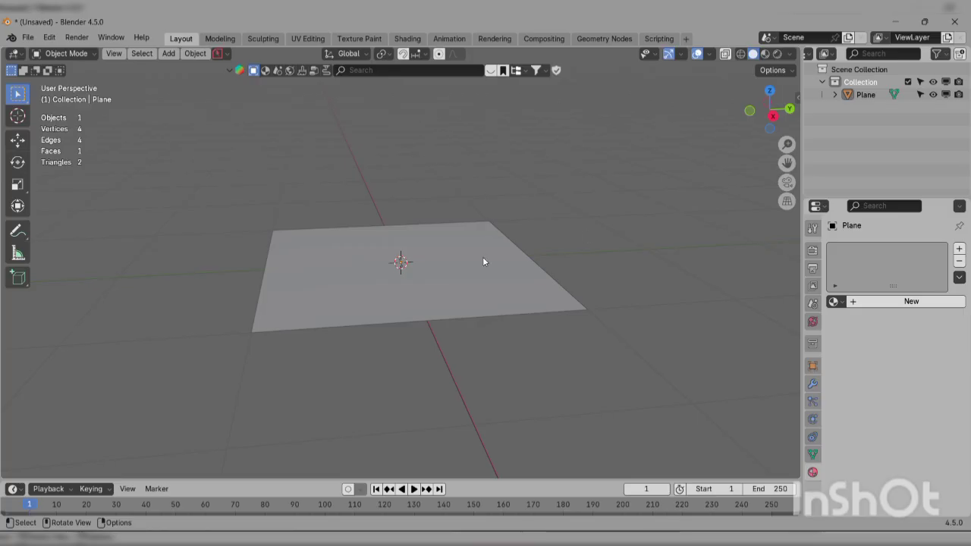
# Step: Display the plane in Material Preview shading
pyautogui.scroll(3, 483, 262)
pyautogui.click(765, 54)
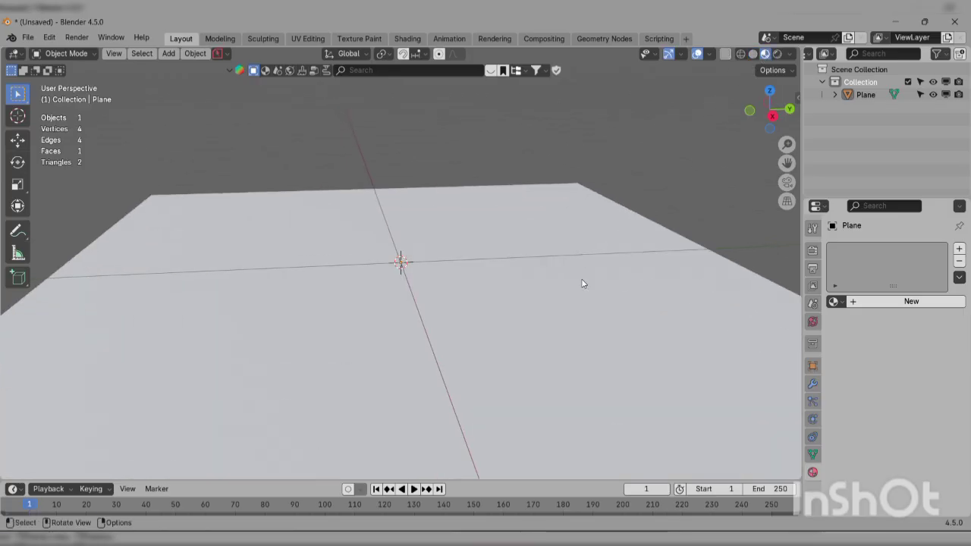
pyautogui.moveTo(583, 277); pyautogui.dragTo(568, 244, button='middle')
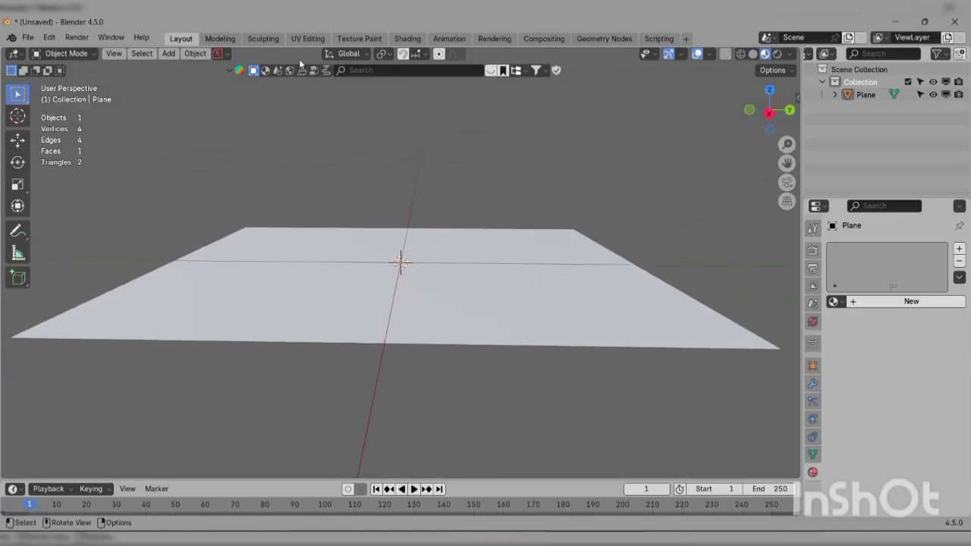
# Step: Add a Sun light and raise it along Z above the plane, with the viewport in Rendered shading
pyautogui.click(167, 54)
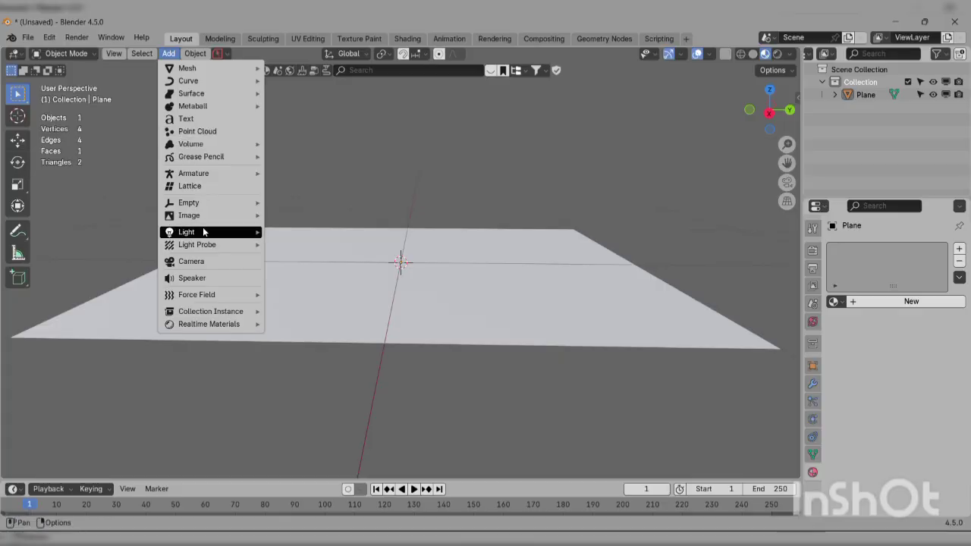
pyautogui.moveTo(206, 232)
pyautogui.click(289, 245)
pyautogui.scroll(-6, 379, 258)
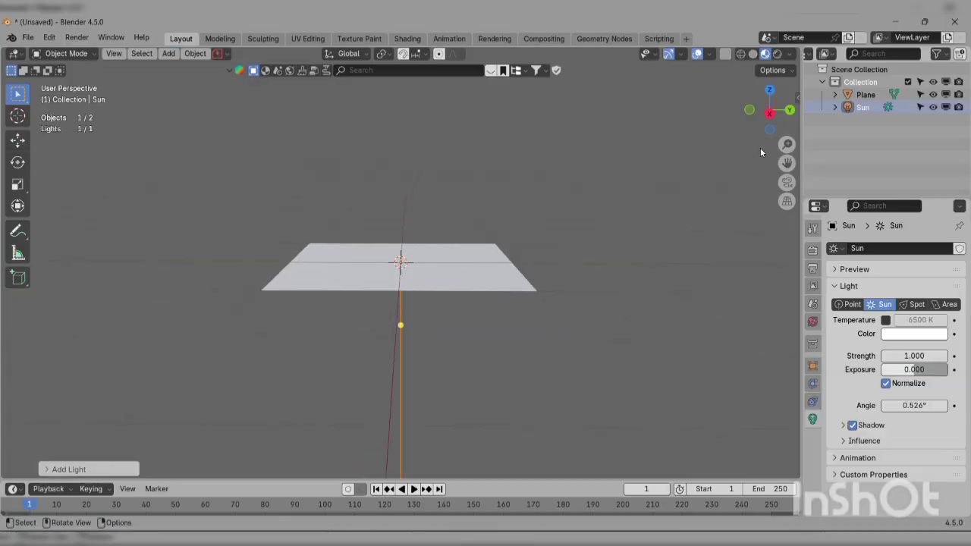
pyautogui.click(776, 53)
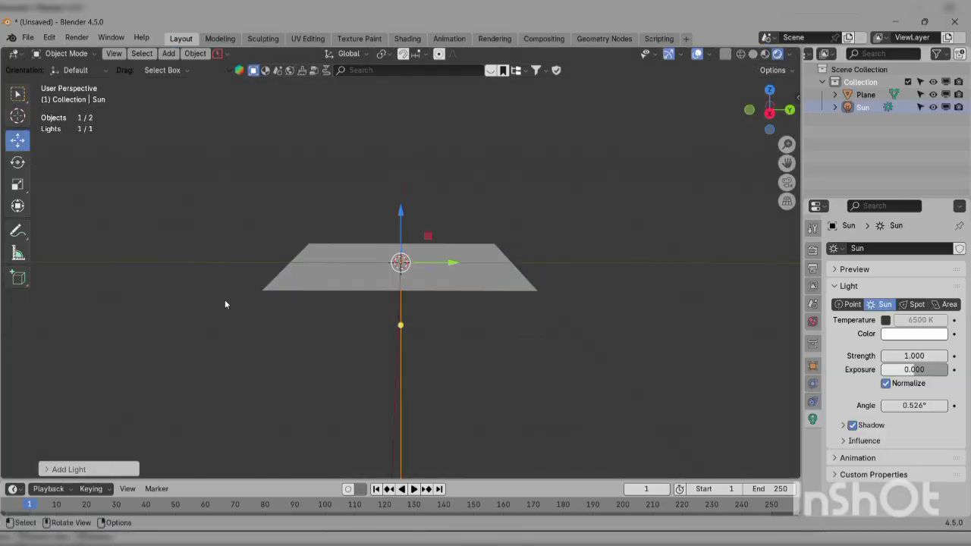
pyautogui.moveTo(404, 220); pyautogui.dragTo(416, 118)
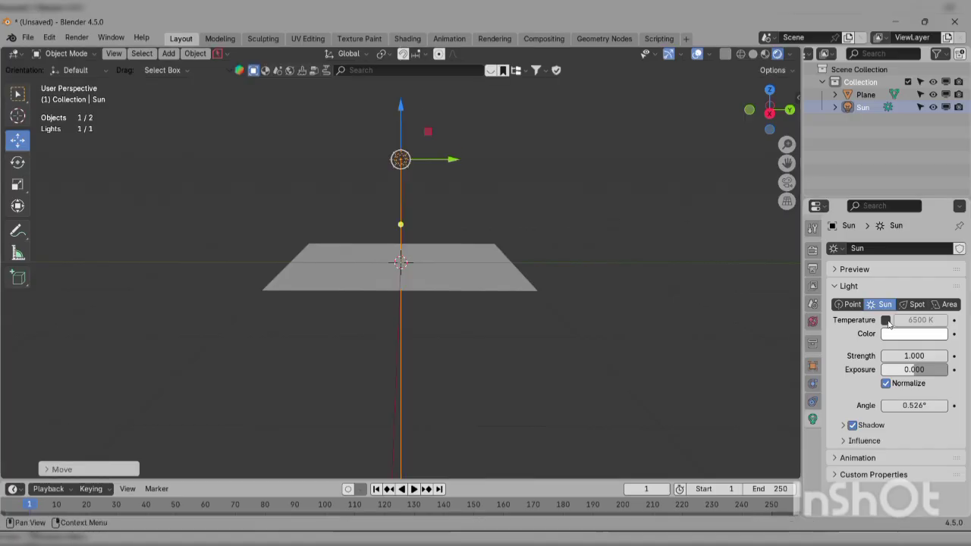
# Step: Set the Sun light's strength to 4.610
pyautogui.moveTo(915, 356); pyautogui.dragTo(959, 356)
pyautogui.scroll(3, 524, 324)
pyautogui.moveTo(510, 311); pyautogui.dragTo(522, 318, button='middle')
pyautogui.scroll(-4, 438, 232)
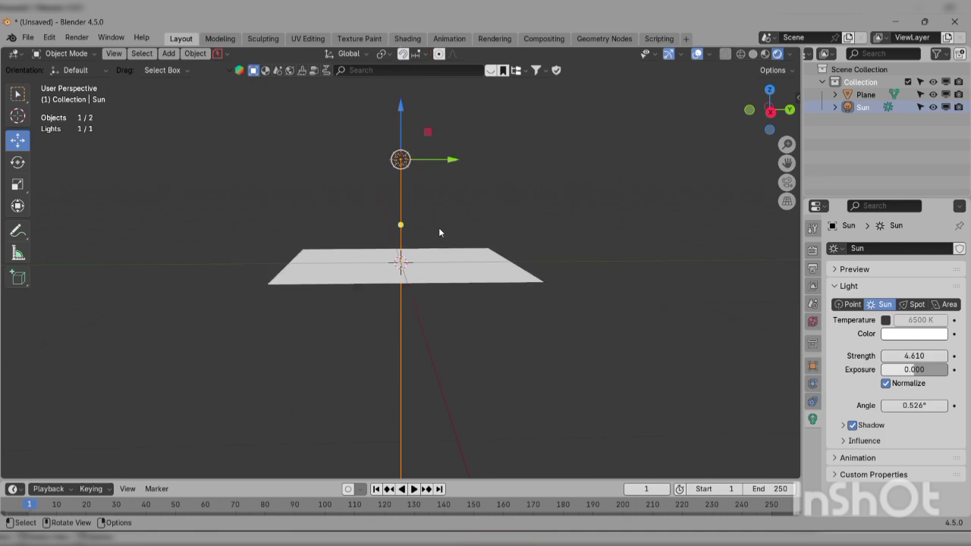
# Step: In Material Preview shading, give the plane a new material with a bright red base color
pyautogui.click(765, 54)
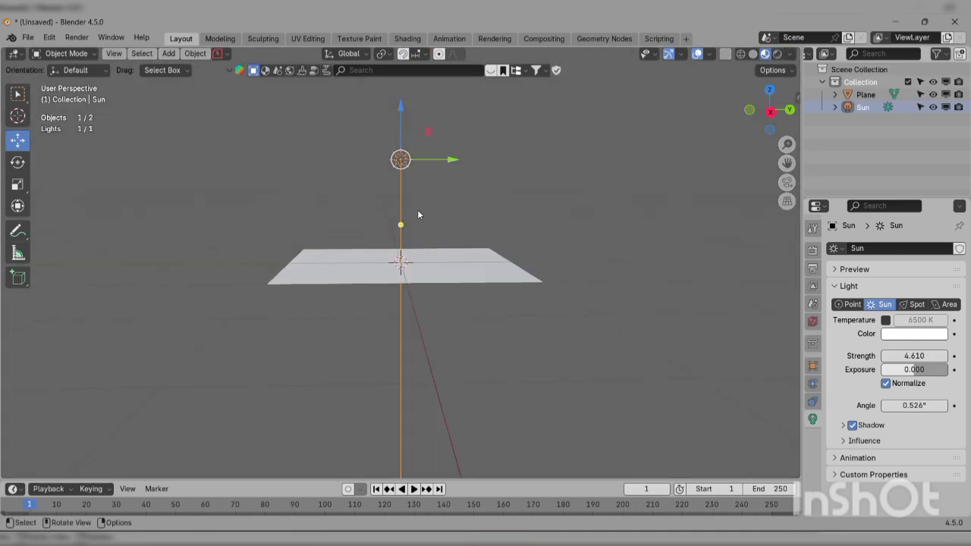
pyautogui.scroll(5, 418, 215)
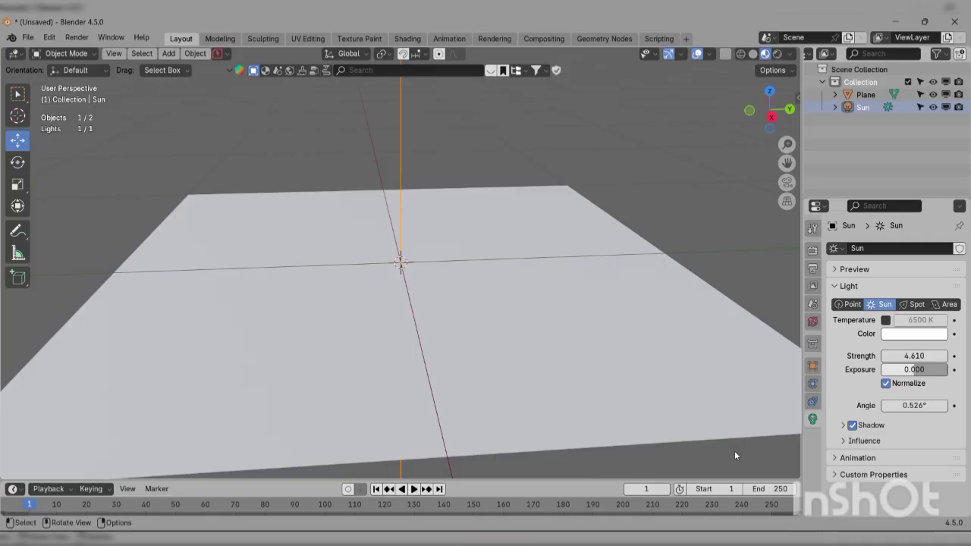
pyautogui.click(602, 354)
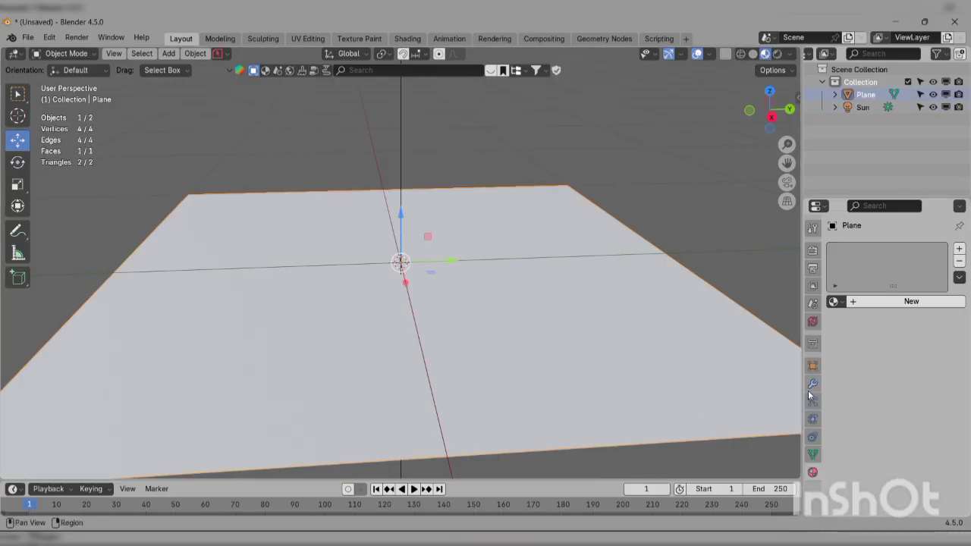
pyautogui.click(872, 302)
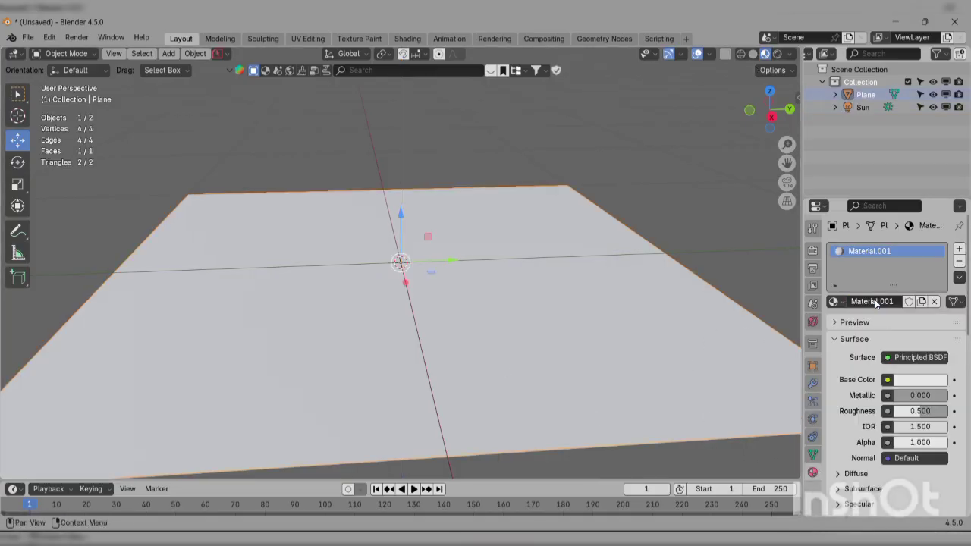
pyautogui.click(905, 381)
pyautogui.moveTo(880, 256)
pyautogui.mouseDown()
pyautogui.moveTo(829, 217)
pyautogui.moveTo(846, 186)
pyautogui.moveTo(899, 241)
pyautogui.moveTo(883, 231)
pyautogui.moveTo(881, 251)
pyautogui.moveTo(880, 229)
pyautogui.moveTo(880, 266)
pyautogui.mouseUp()
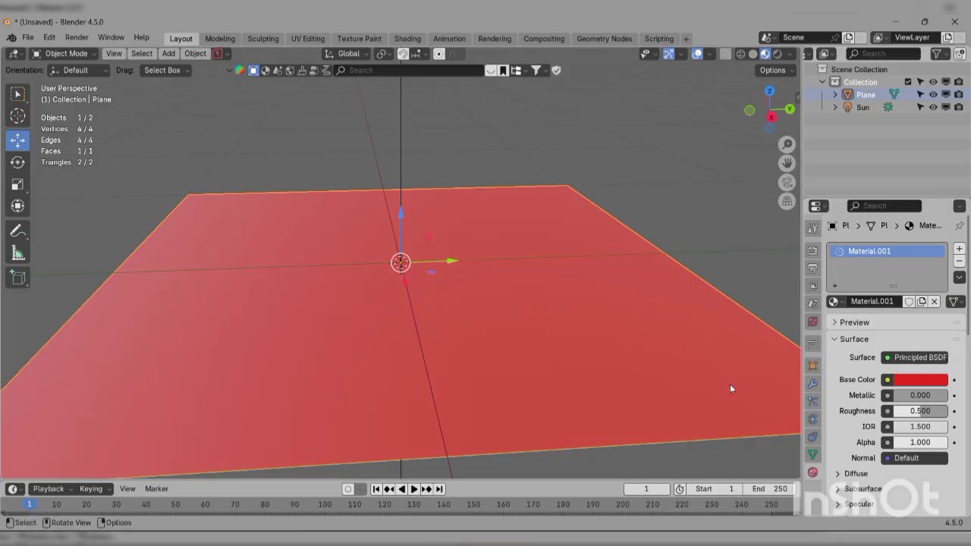
# Step: Set the red material's Metallic value to 1.000
pyautogui.moveTo(730, 384); pyautogui.dragTo(574, 354, button='middle')
pyautogui.scroll(-2, 574, 354)
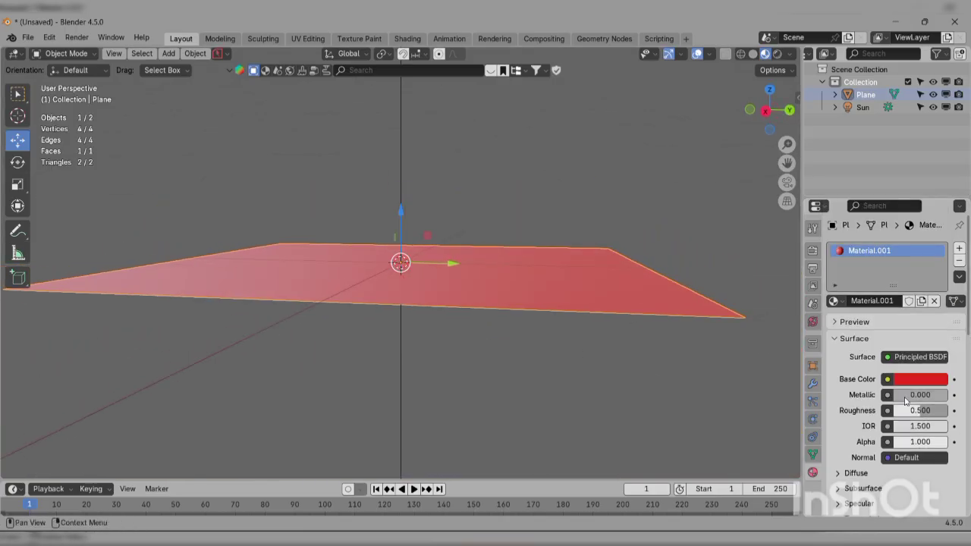
pyautogui.moveTo(900, 396); pyautogui.dragTo(947, 399)
pyautogui.scroll(3, 469, 319)
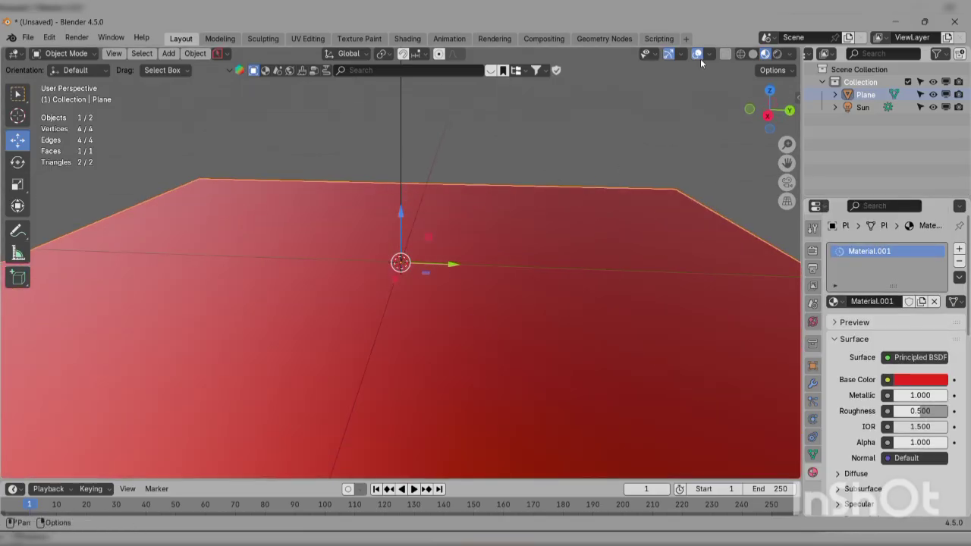
# Step: Examine the metallic red plane in Rendered shading
pyautogui.click(776, 55)
pyautogui.scroll(-3, 597, 327)
pyautogui.moveTo(595, 327); pyautogui.dragTo(567, 324, button='middle')
pyautogui.scroll(4, 566, 325)
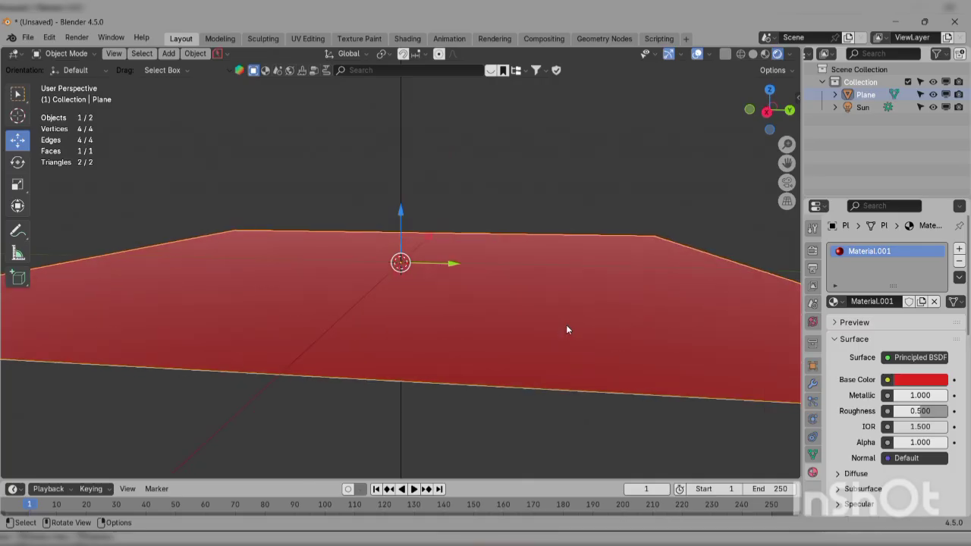
pyautogui.scroll(-5, 566, 326)
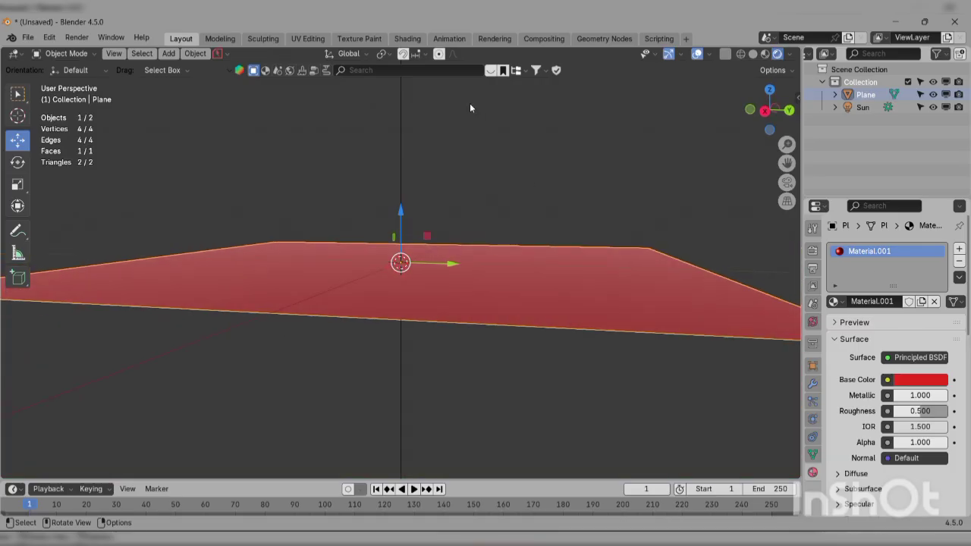
# Step: Try a BlenderKit asset search without a keyword, then deselect everything in the scene
pyautogui.click(375, 71)
pyautogui.press('Return')
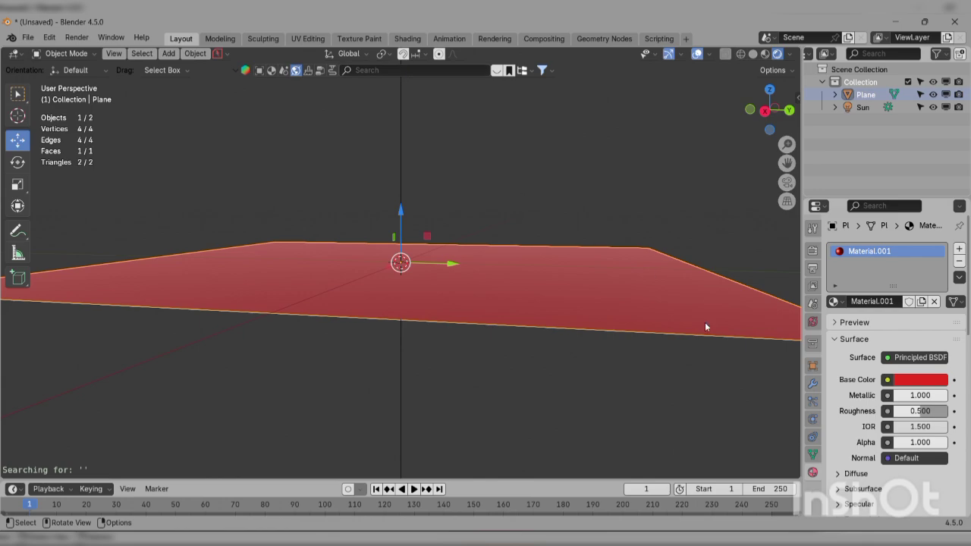
pyautogui.click(602, 196)
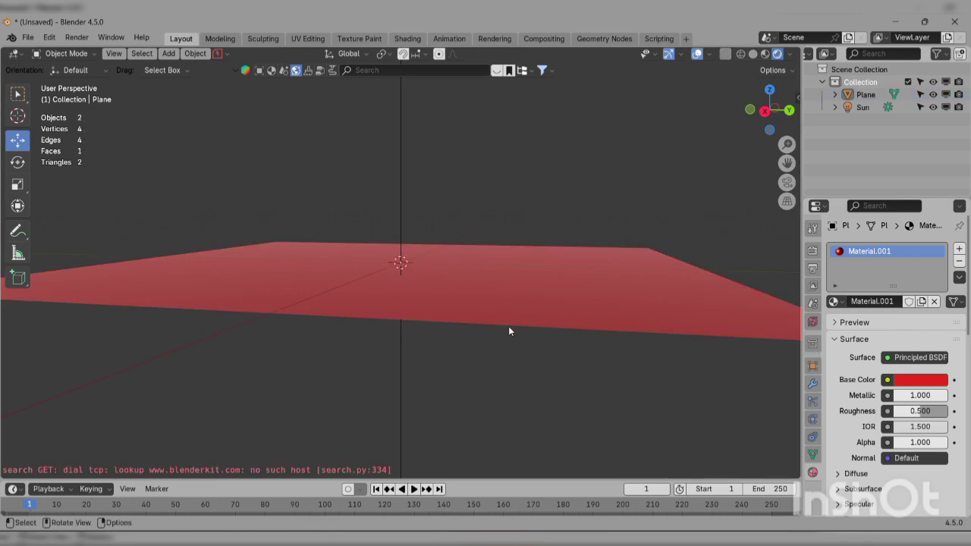
# Step: Select the plane again and return the viewport to Material Preview shading
pyautogui.moveTo(510, 331); pyautogui.dragTo(536, 362, button='middle')
pyautogui.scroll(3, 561, 375)
pyautogui.click(597, 391)
pyautogui.moveTo(597, 391); pyautogui.dragTo(601, 379, button='middle')
pyautogui.click(754, 54)
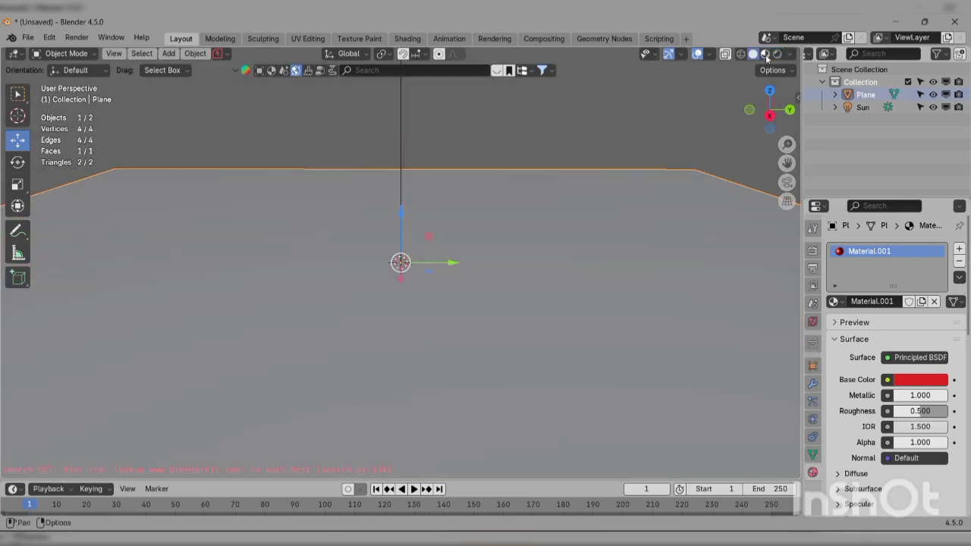
pyautogui.click(766, 55)
pyautogui.scroll(-3, 625, 305)
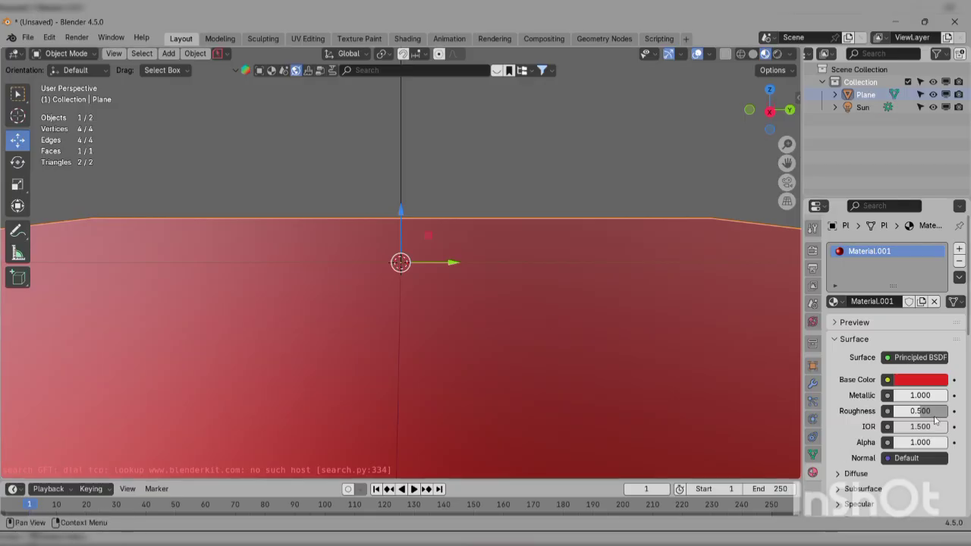
# Step: Set the red material's Roughness to 0.000 and inspect the mirror-like reflections on the plane
pyautogui.moveTo(920, 411); pyautogui.dragTo(894, 411)
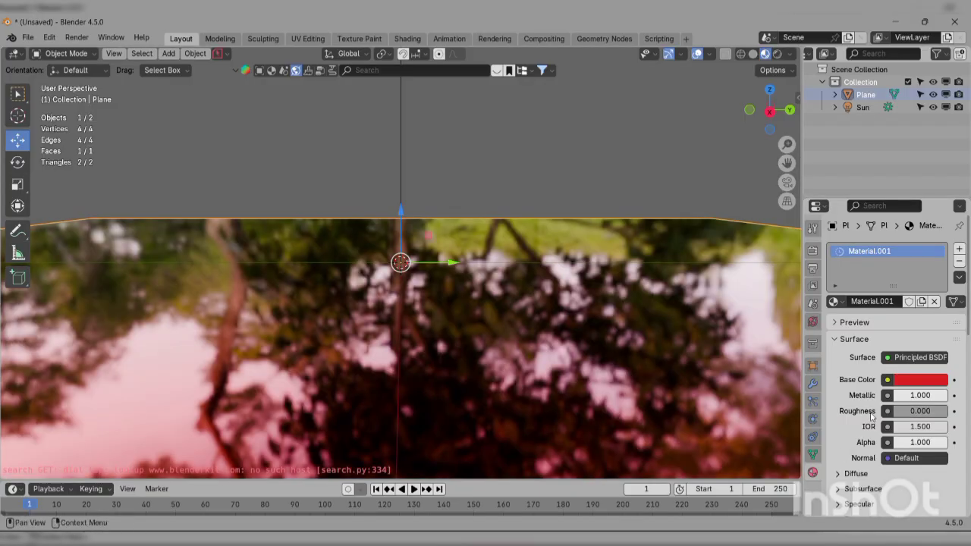
pyautogui.scroll(-3, 538, 409)
pyautogui.moveTo(535, 387); pyautogui.dragTo(512, 379, button='middle')
pyautogui.scroll(3, 512, 379)
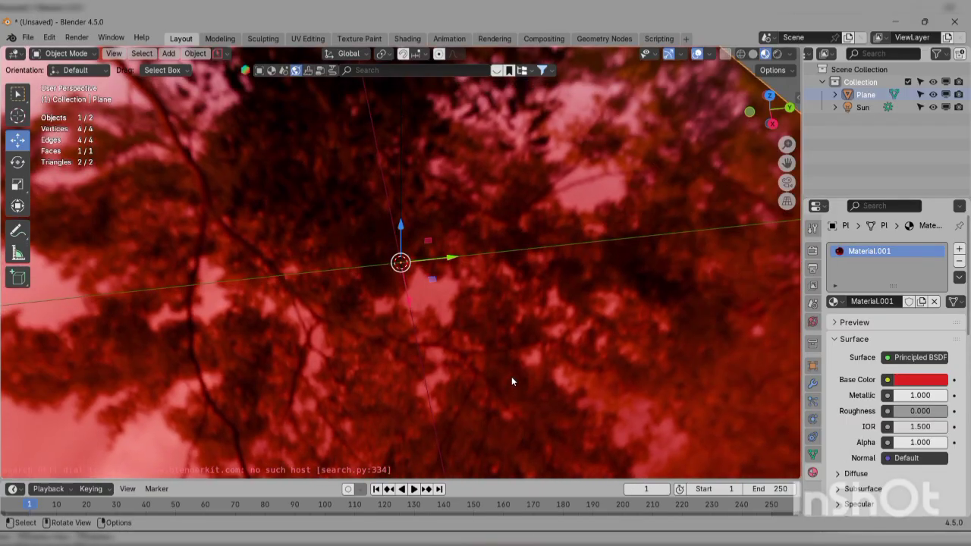
pyautogui.scroll(-5, 511, 376)
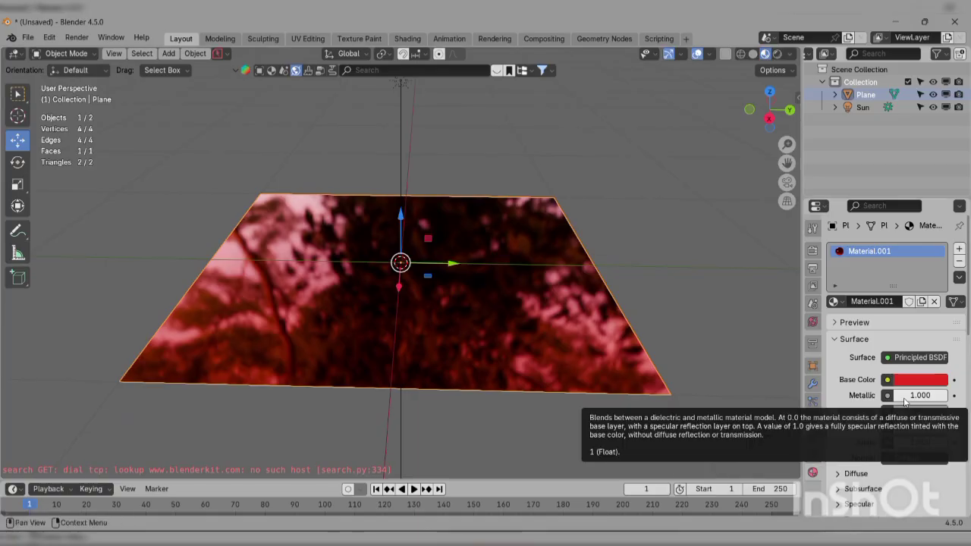
# Step: Set the red material's Metallic to 0.000 and its Roughness to 1.000
pyautogui.moveTo(905, 397); pyautogui.dragTo(947, 411)
pyautogui.moveTo(488, 366); pyautogui.dragTo(493, 373, button='middle')
pyautogui.scroll(4, 492, 365)
pyautogui.scroll(-3, 492, 366)
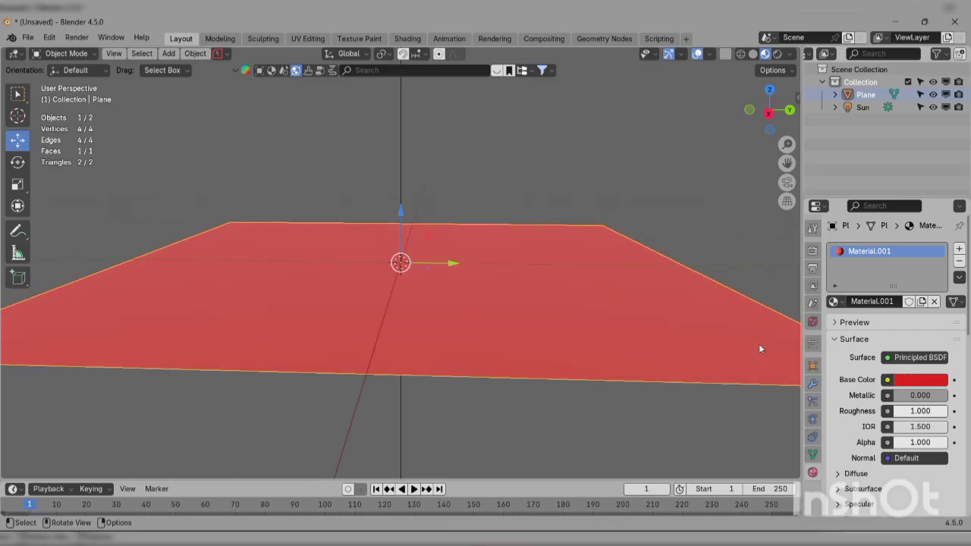
# Step: Raise the rough red material's Metallic value to 1.000
pyautogui.moveTo(910, 397); pyautogui.dragTo(947, 397)
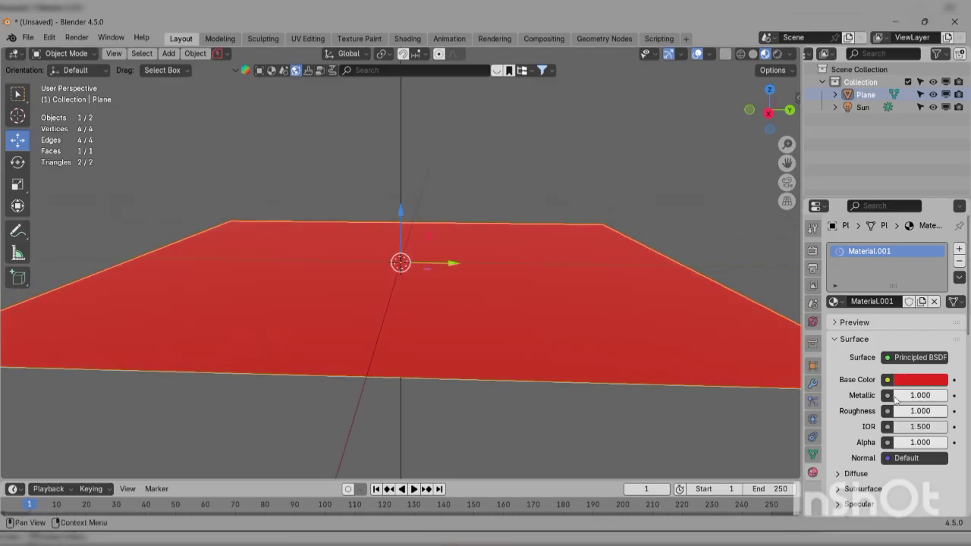
pyautogui.scroll(4, 530, 331)
pyautogui.scroll(-2, 531, 331)
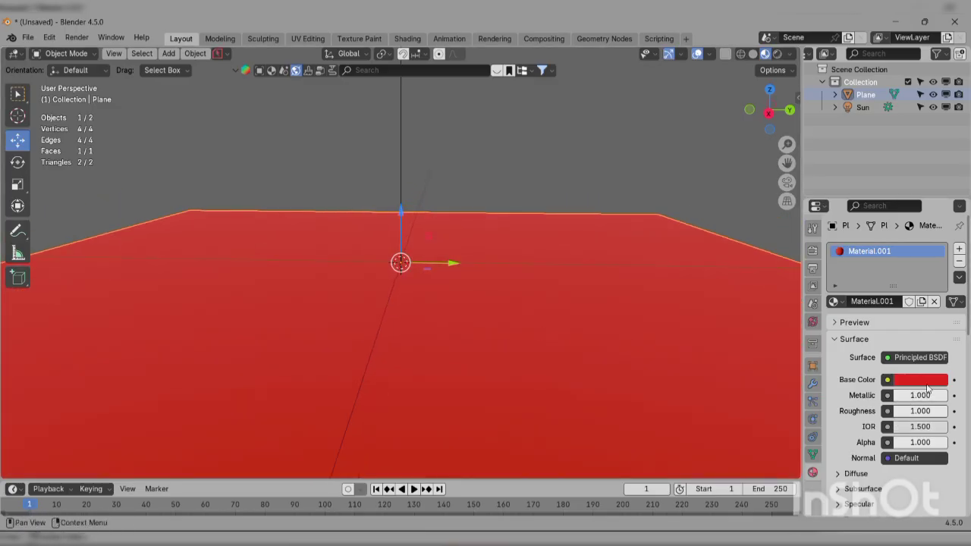
# Step: Lower the red material's Metallic value to 0.315
pyautogui.moveTo(938, 395); pyautogui.dragTo(910, 397)
pyautogui.scroll(-3, 602, 379)
pyautogui.moveTo(687, 390); pyautogui.dragTo(444, 225, button='middle')
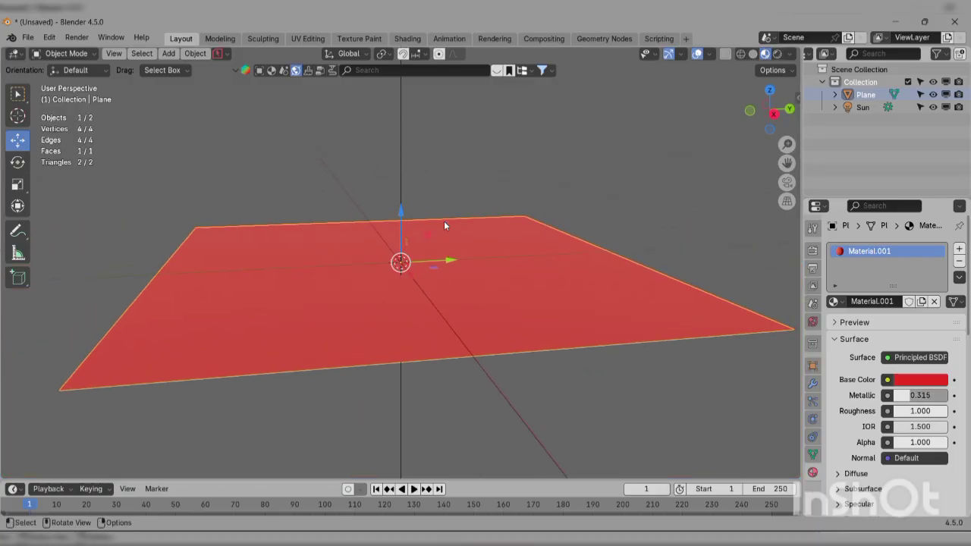
# Step: Enlarge the timeline area and turn it into a Shader Editor showing the plane's material nodes
pyautogui.moveTo(271, 86); pyautogui.dragTo(596, 477)
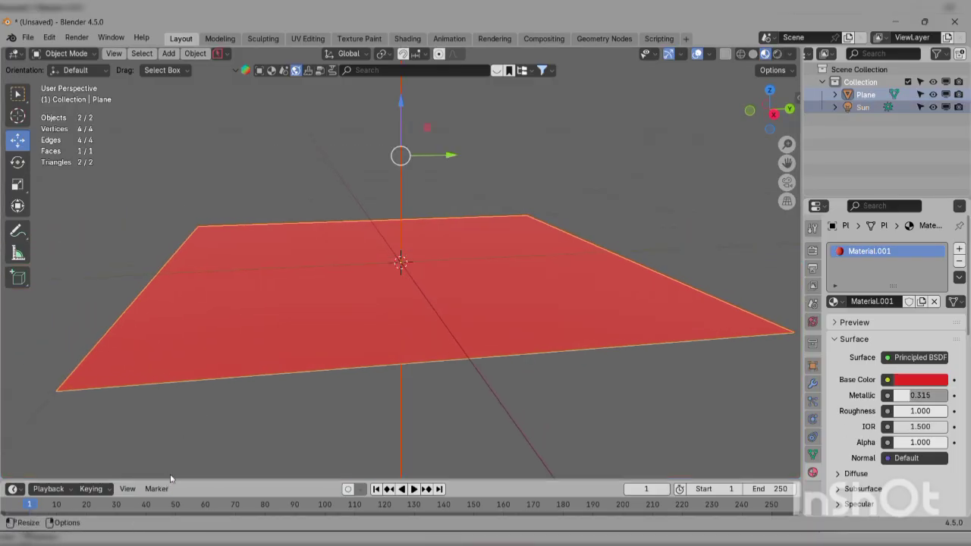
pyautogui.moveTo(164, 479); pyautogui.dragTo(212, 365)
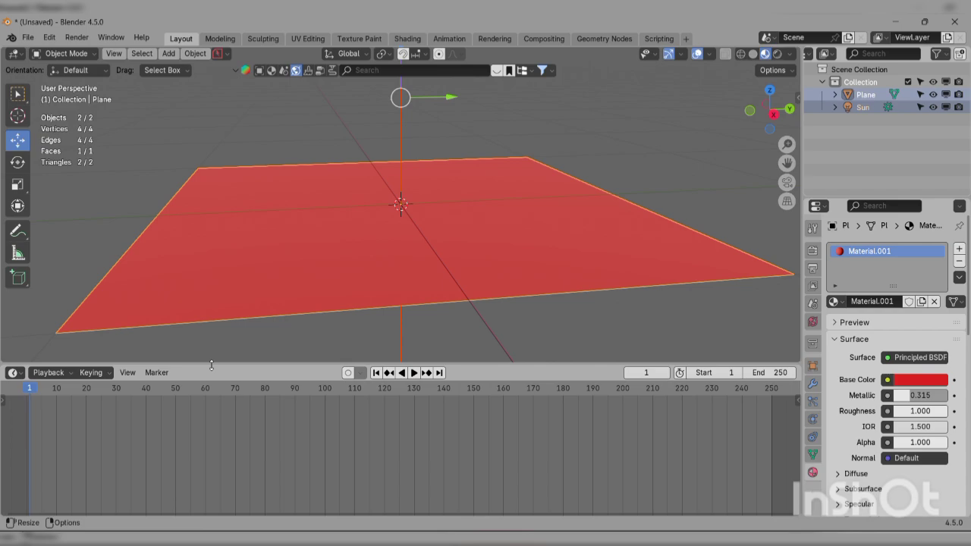
pyautogui.click(13, 372)
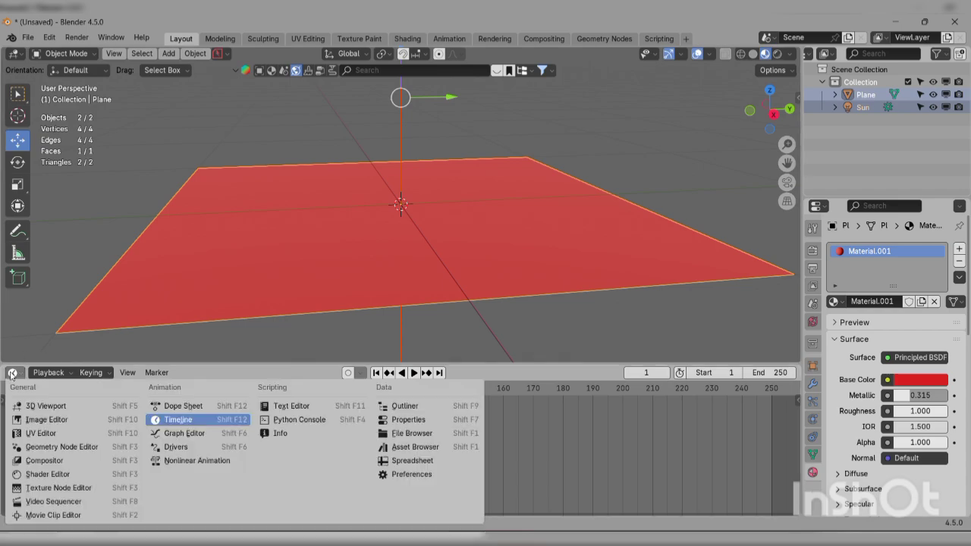
pyautogui.click(56, 475)
pyautogui.scroll(5, 445, 501)
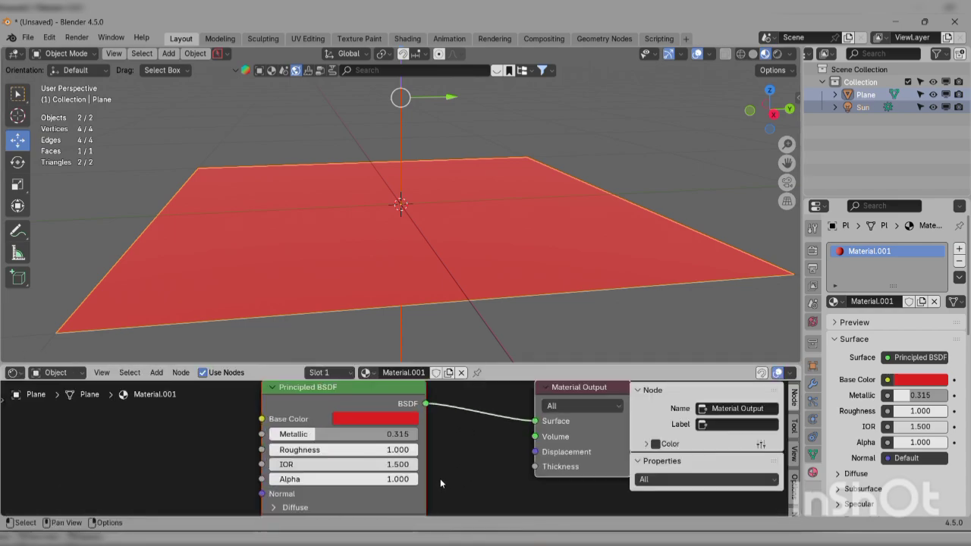
pyautogui.scroll(-3, 440, 479)
pyautogui.moveTo(486, 362); pyautogui.dragTo(470, 270)
pyautogui.scroll(-2, 433, 364)
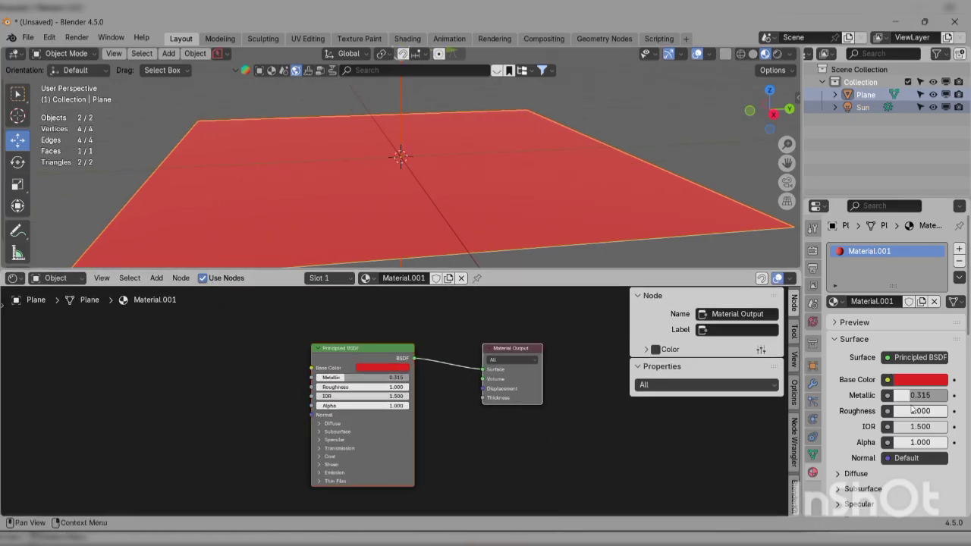
# Step: Replace the plane's red material with a new one and tint its Base Color pale lavender (#DFDDE7FF)
pyautogui.click(959, 261)
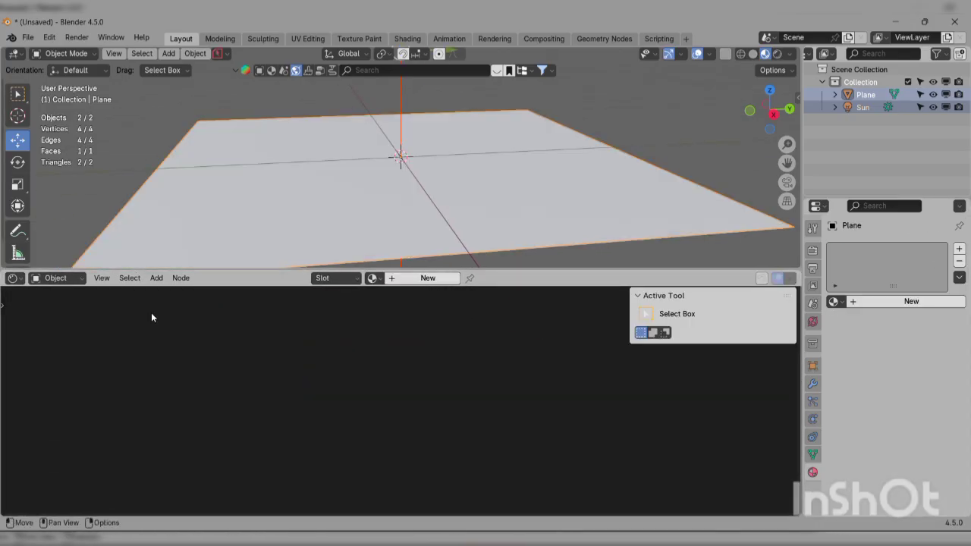
pyautogui.click(426, 278)
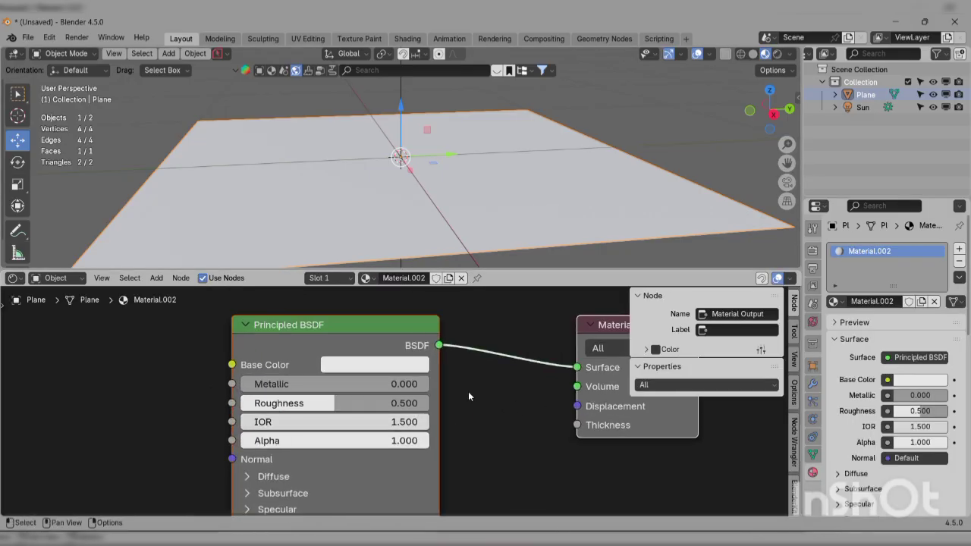
pyautogui.click(408, 363)
pyautogui.moveTo(427, 155)
pyautogui.mouseDown()
pyautogui.moveTo(387, 87)
pyautogui.moveTo(448, 162)
pyautogui.moveTo(391, 209)
pyautogui.moveTo(413, 215)
pyautogui.moveTo(393, 220)
pyautogui.moveTo(403, 127)
pyautogui.moveTo(400, 149)
pyautogui.mouseUp()
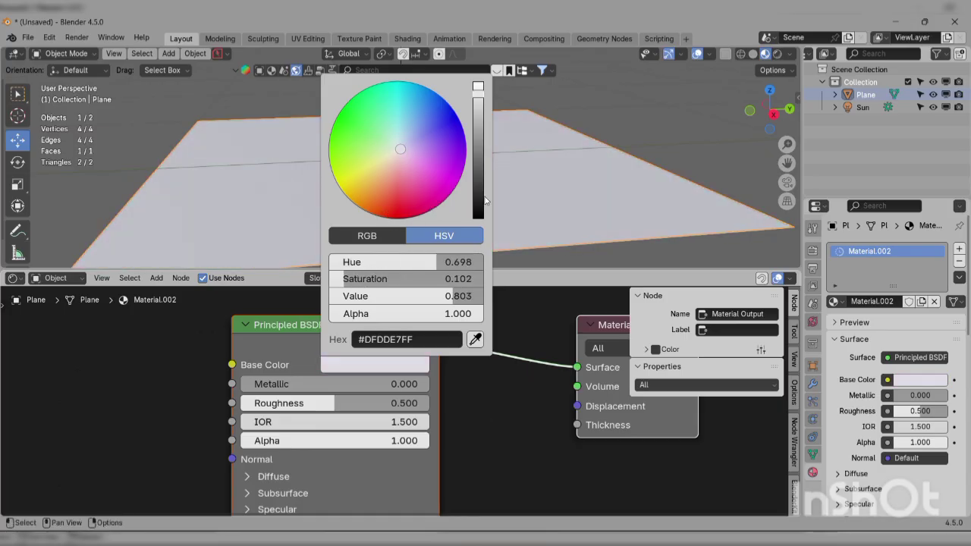
# Step: Add a linked Texture Coordinate, Mapping and Image Texture setup to the Principled BSDF's Base Color
pyautogui.scroll(-2, 333, 445)
pyautogui.moveTo(234, 331); pyautogui.dragTo(349, 370)
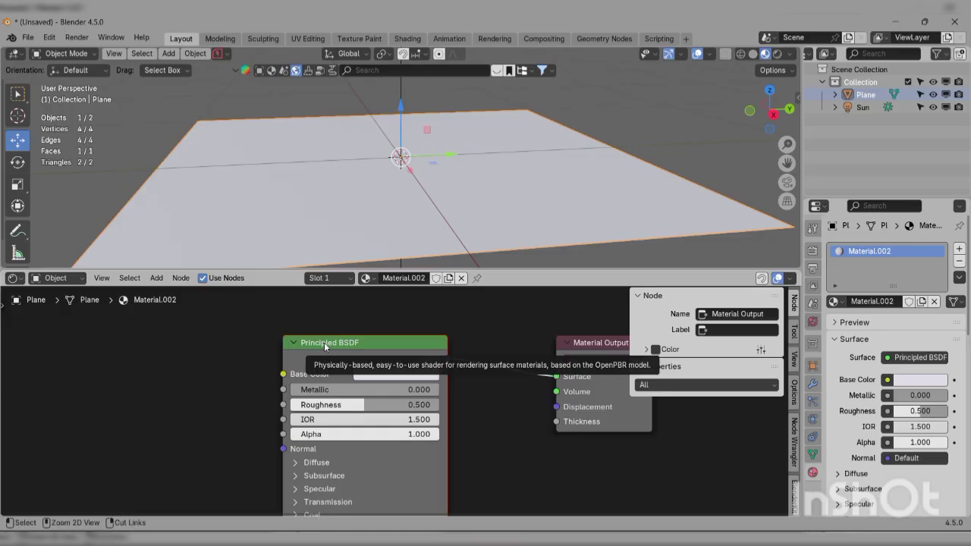
pyautogui.hotkey('ctrl', 't')
pyautogui.rightClick(325, 345)
pyautogui.press('Escape')
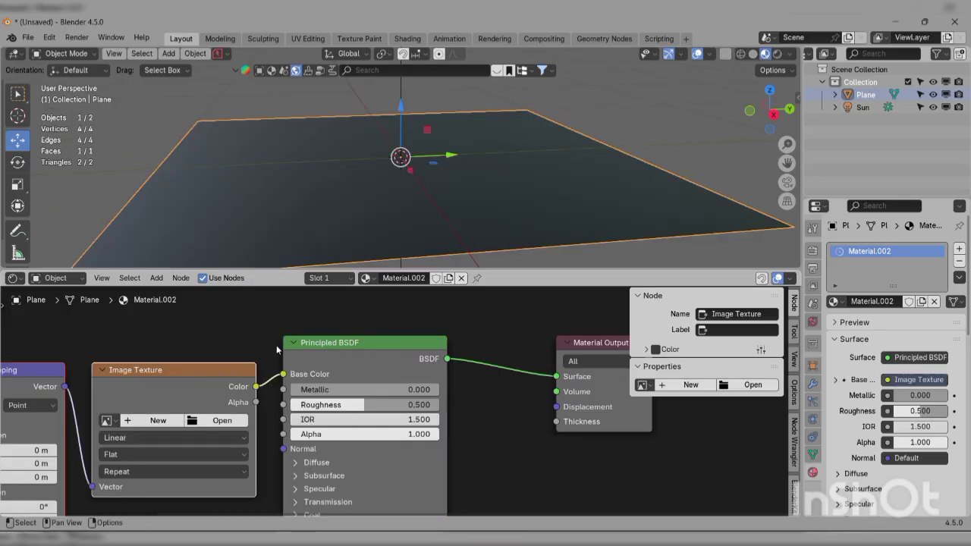
pyautogui.scroll(-5, 235, 349)
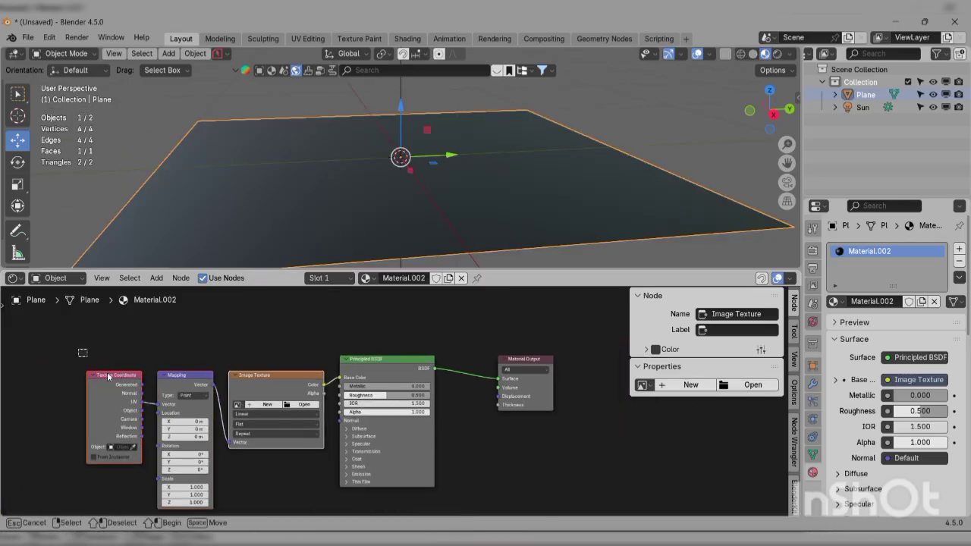
# Step: Spread out the node layout by moving the shader and output nodes rightward and the three texture nodes leftward
pyautogui.scroll(-1, 520, 426)
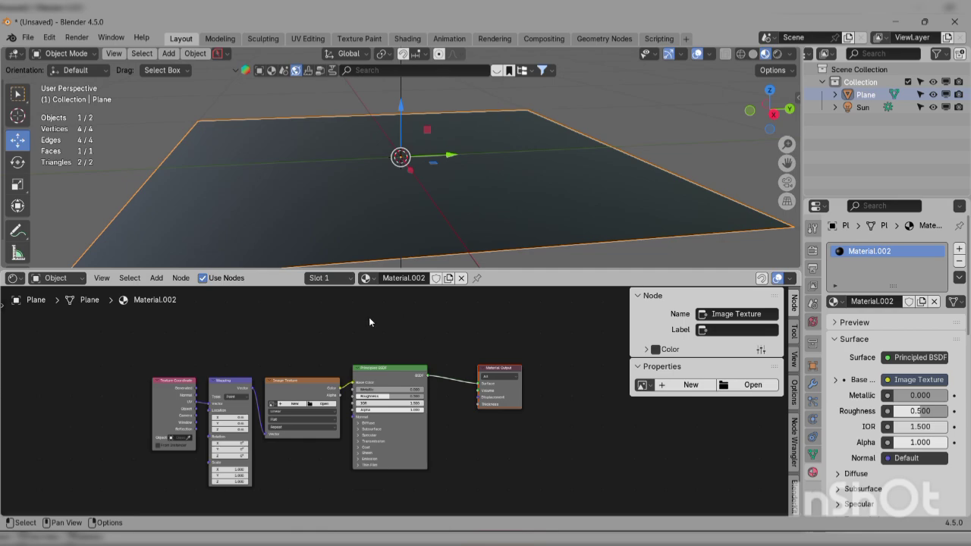
pyautogui.moveTo(406, 367); pyautogui.dragTo(500, 362)
pyautogui.scroll(-1, 501, 363)
pyautogui.moveTo(193, 356); pyautogui.dragTo(341, 461)
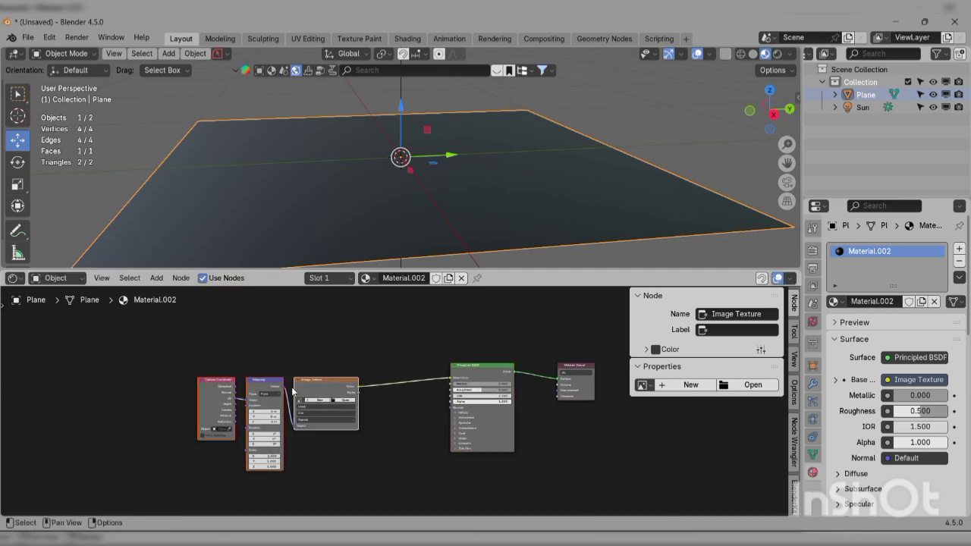
pyautogui.moveTo(306, 384); pyautogui.dragTo(261, 384)
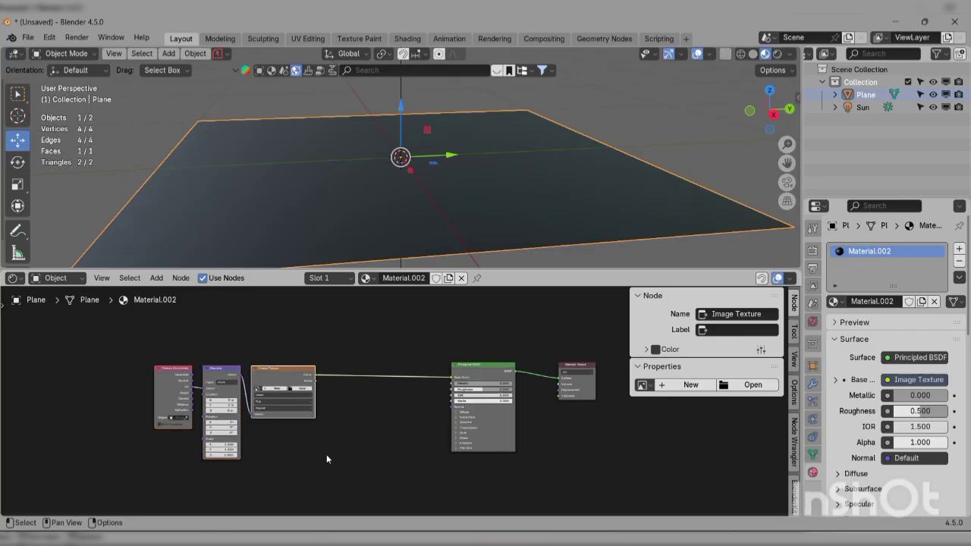
pyautogui.scroll(1, 326, 454)
pyautogui.click(279, 378)
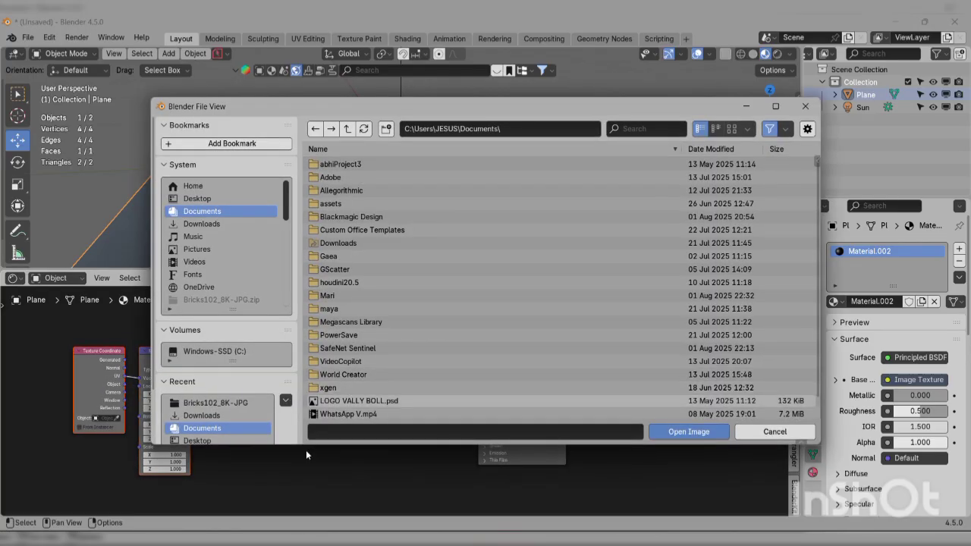
pyautogui.click(806, 106)
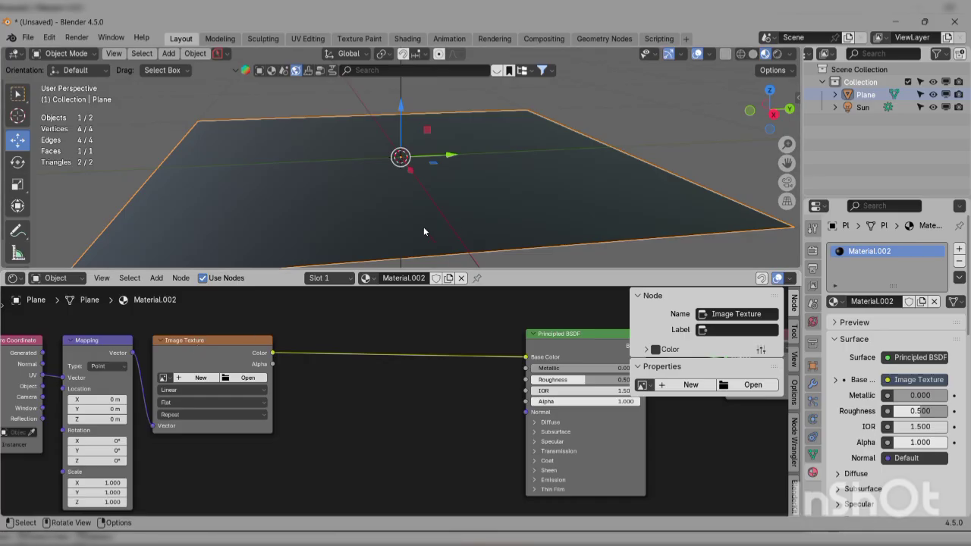
pyautogui.moveTo(442, 232); pyautogui.dragTo(446, 239, button='middle')
pyautogui.moveTo(541, 415); pyautogui.dragTo(536, 415, button='middle')
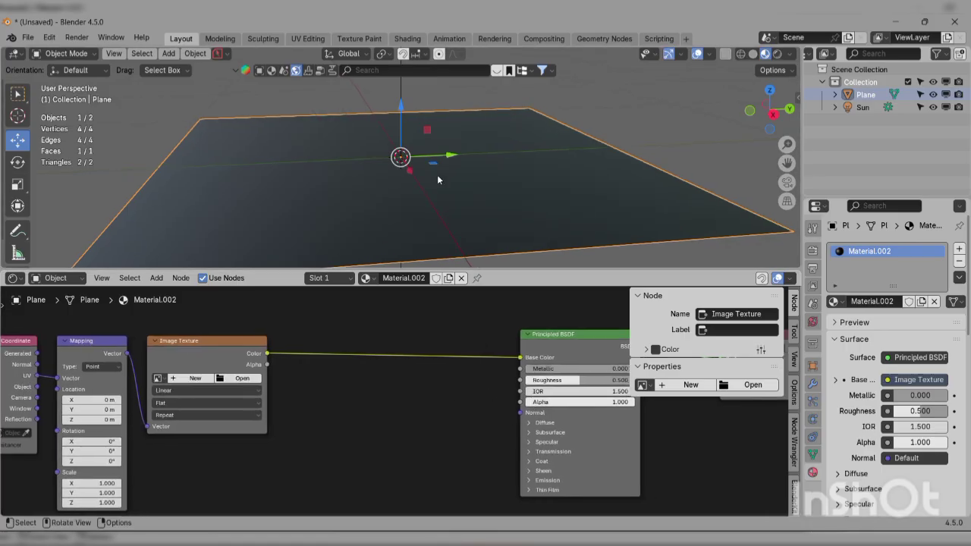
# Step: Load Bricks102_8K-JPG_Color.jpg from the Bricks102_8K-JPG folder in Downloads into the Image Texture node
pyautogui.click(240, 382)
pyautogui.click(249, 223)
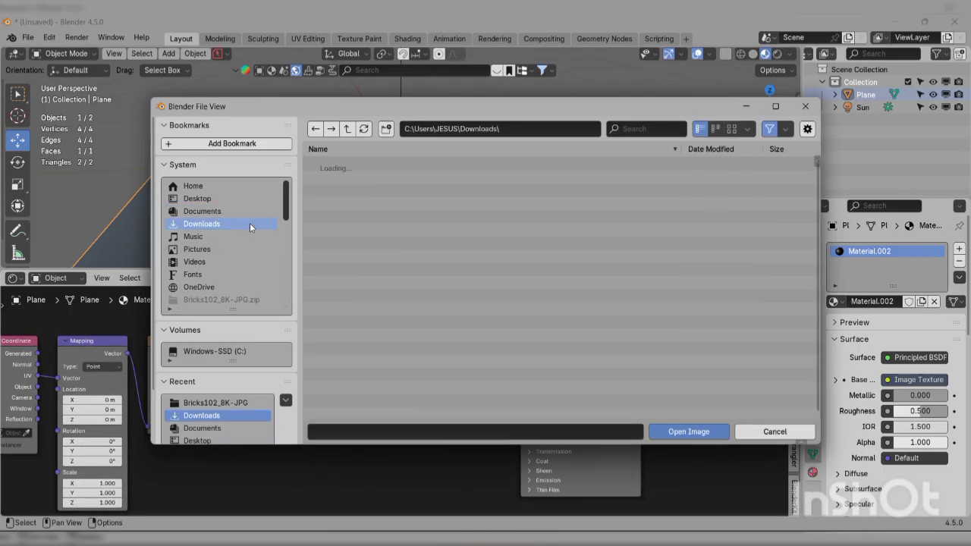
pyautogui.click(655, 130)
pyautogui.write('br')
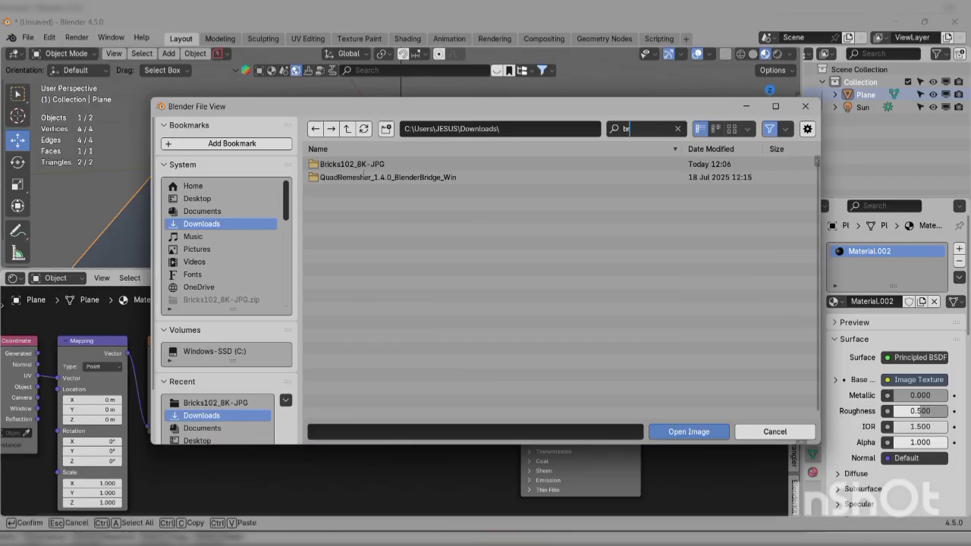
pyautogui.click(373, 168)
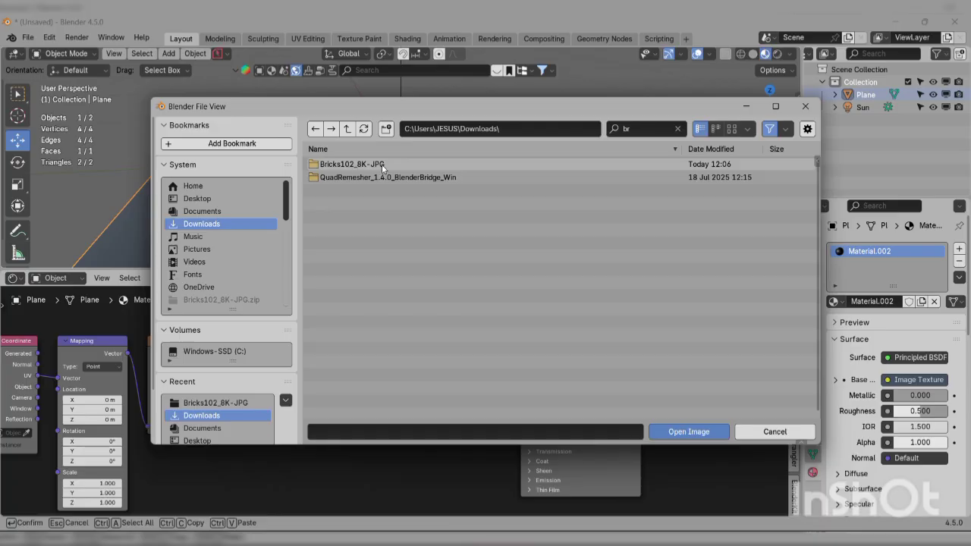
pyautogui.doubleClick(381, 163)
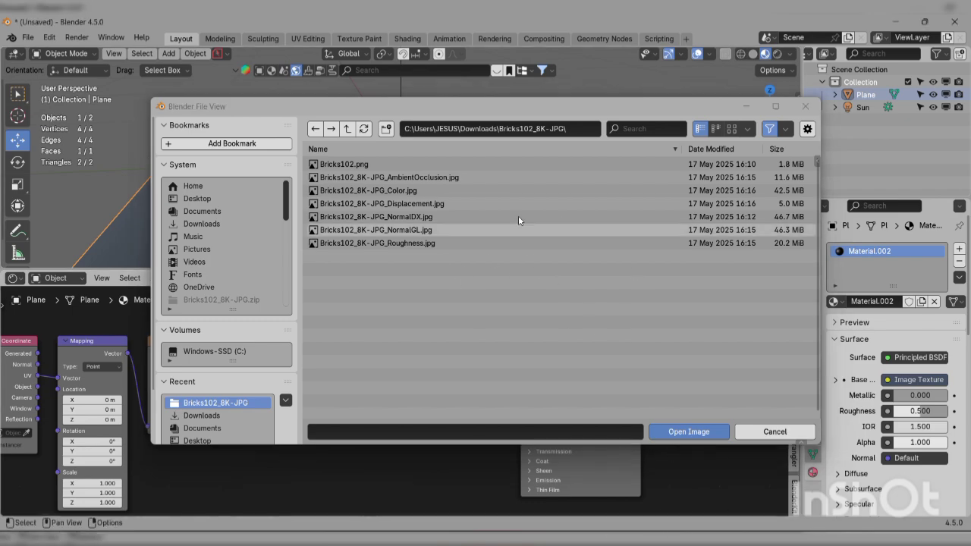
pyautogui.doubleClick(396, 190)
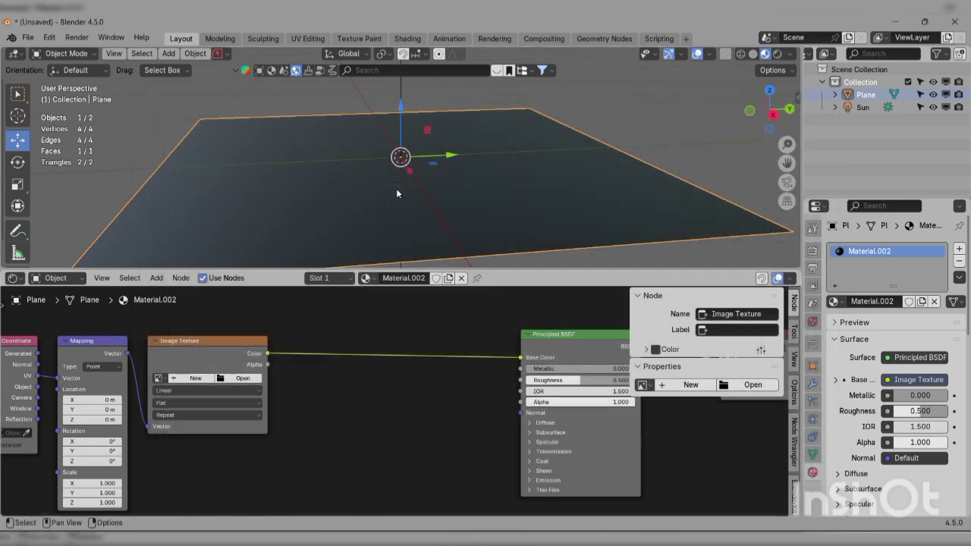
# Step: Examine the brick color texture on the plane from several angles and distances
pyautogui.scroll(1, 294, 392)
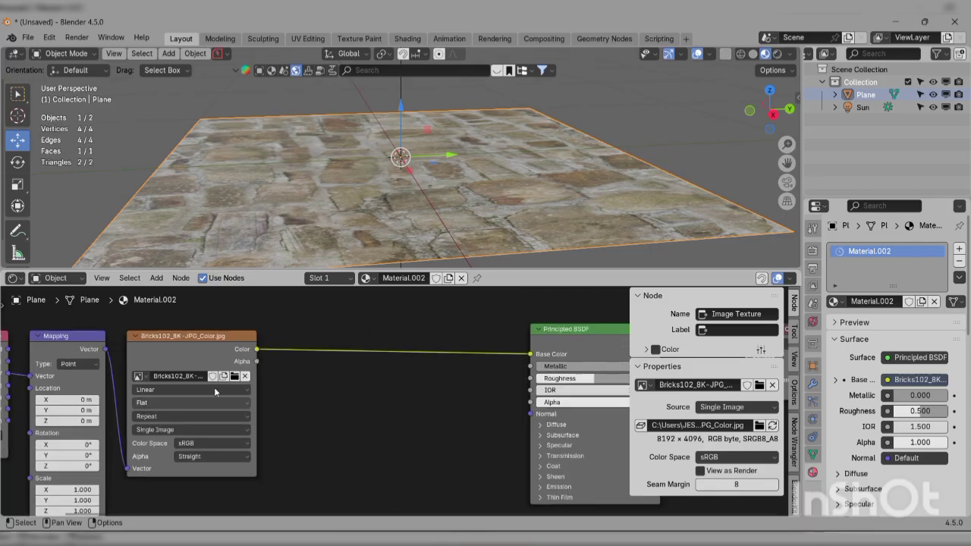
pyautogui.moveTo(519, 216); pyautogui.dragTo(788, 140, button='middle')
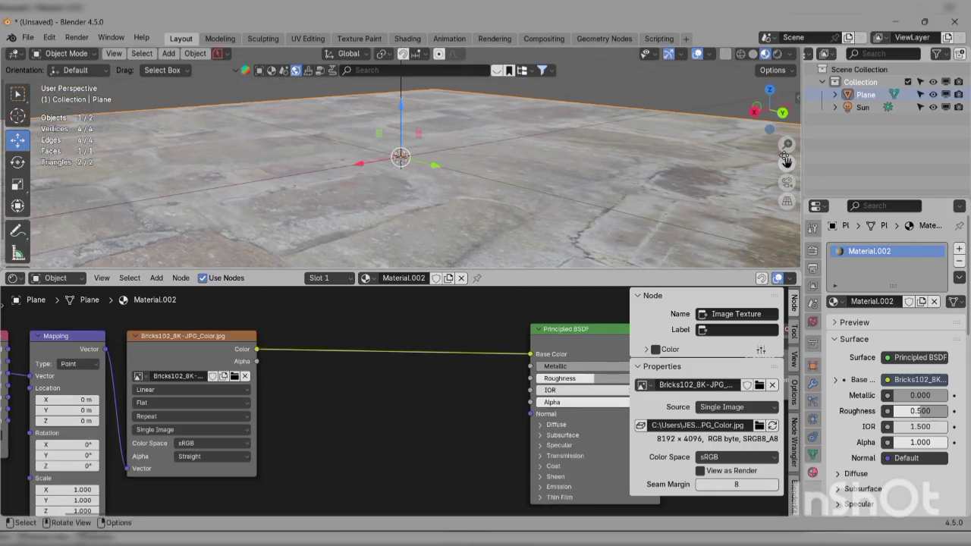
pyautogui.moveTo(784, 157); pyautogui.dragTo(796, 68)
pyautogui.moveTo(552, 211); pyautogui.dragTo(544, 229, button='middle')
pyautogui.scroll(-5, 488, 222)
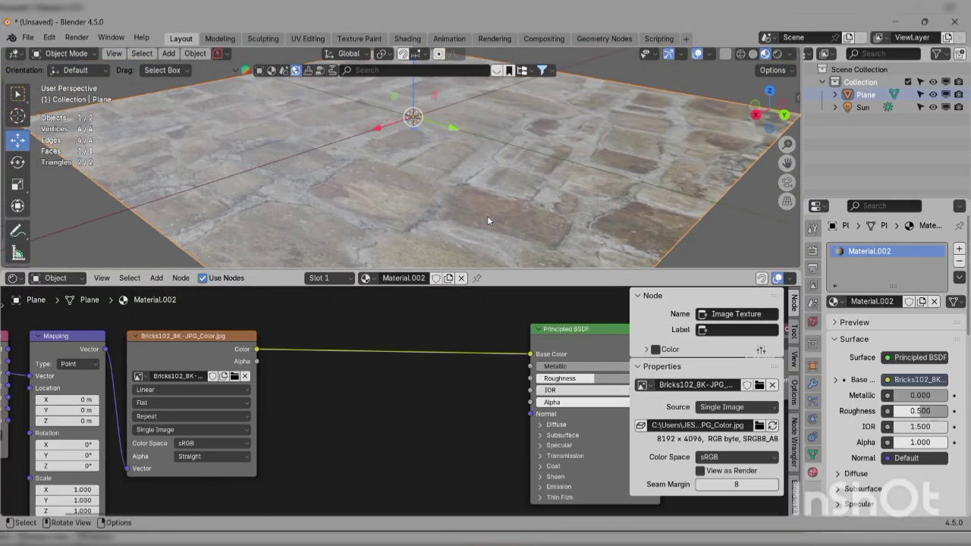
pyautogui.scroll(6, 487, 214)
pyautogui.scroll(-5, 487, 214)
pyautogui.moveTo(508, 214); pyautogui.dragTo(554, 228, button='middle')
pyautogui.scroll(-5, 558, 224)
pyautogui.scroll(5, 560, 221)
pyautogui.scroll(-3, 560, 221)
# Step: Set the Mapping node's Location to 0.6, -0.9, 2.4 m, X Rotation to -2.4° and Scale to 0.800, 4.100, 1.200
pyautogui.moveTo(321, 435); pyautogui.dragTo(352, 415, button='middle')
pyautogui.moveTo(103, 379)
pyautogui.mouseDown()
pyautogui.moveTo(45, 379)
pyautogui.moveTo(122, 380)
pyautogui.mouseUp()
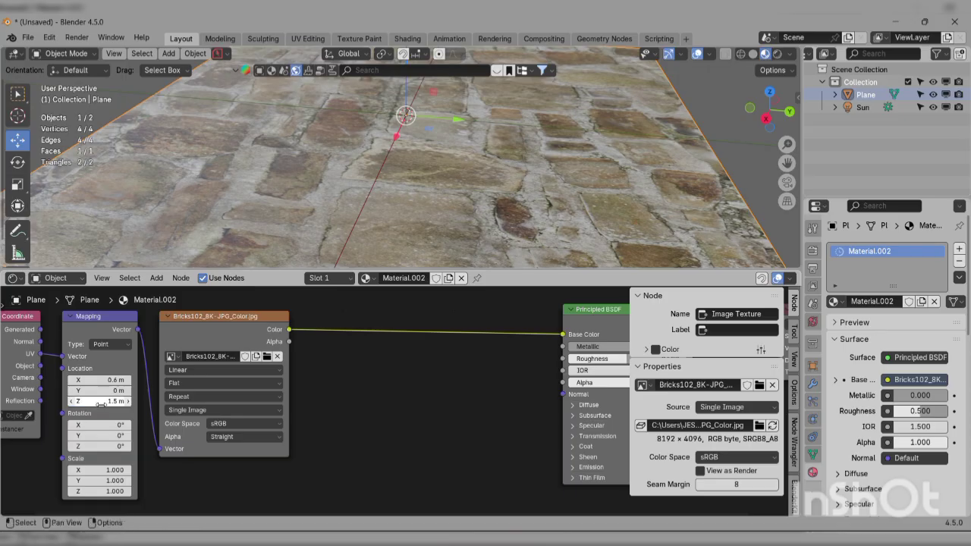
pyautogui.moveTo(112, 392); pyautogui.dragTo(76, 391)
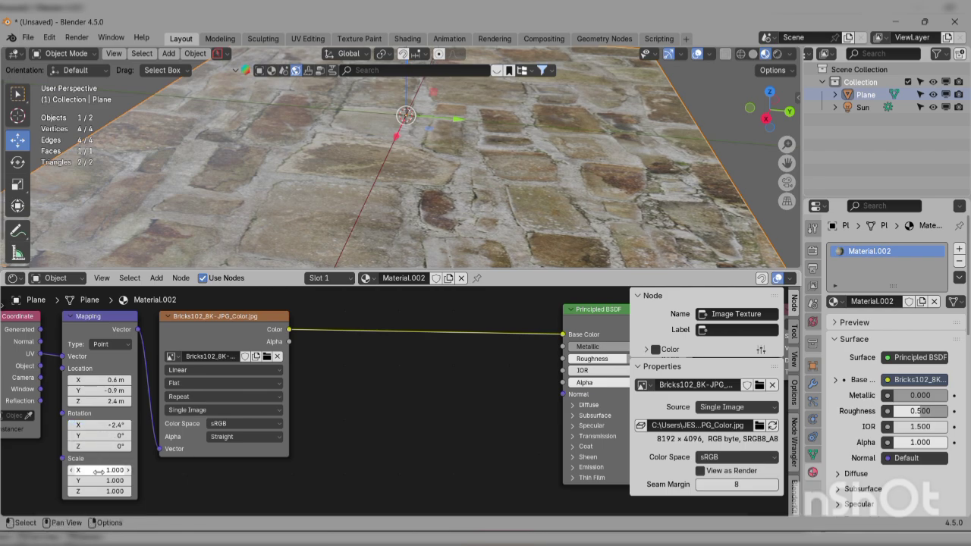
pyautogui.moveTo(98, 471); pyautogui.dragTo(332, 480)
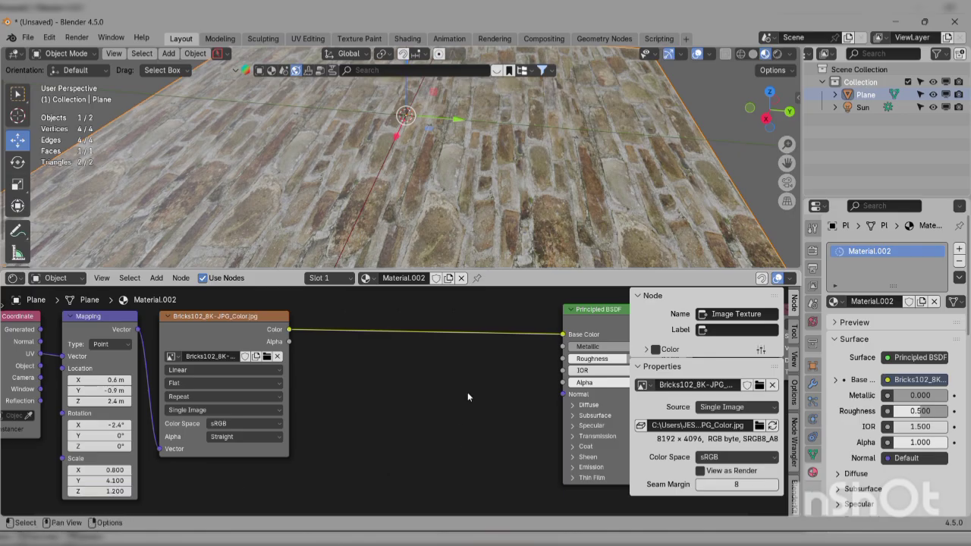
# Step: Inspect the remapped brick texture on the plane up close and look over its node chain
pyautogui.scroll(-4, 471, 188)
pyautogui.scroll(10, 455, 179)
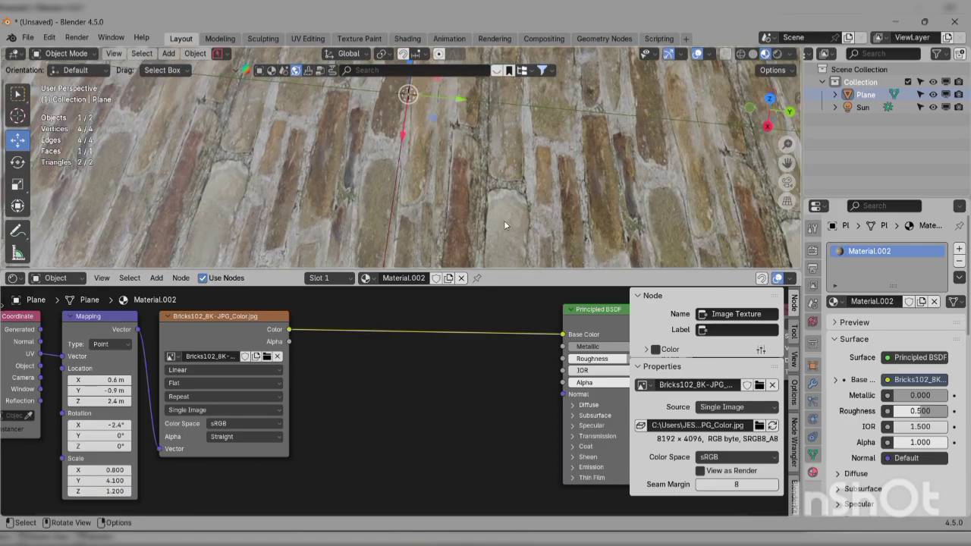
pyautogui.scroll(-4, 527, 219)
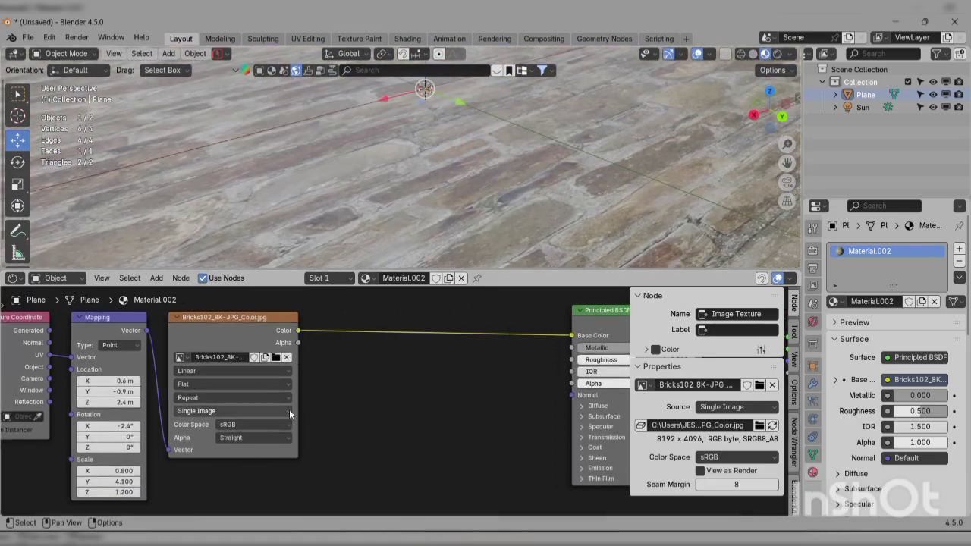
pyautogui.scroll(-2, 341, 400)
pyautogui.scroll(3, 487, 151)
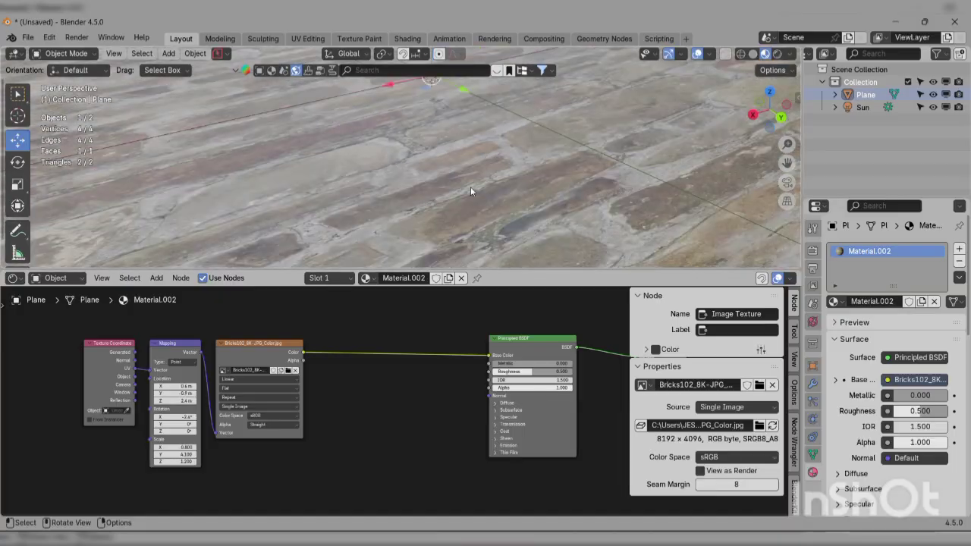
pyautogui.scroll(-1, 270, 457)
pyautogui.scroll(1, 330, 327)
pyautogui.scroll(2, 489, 387)
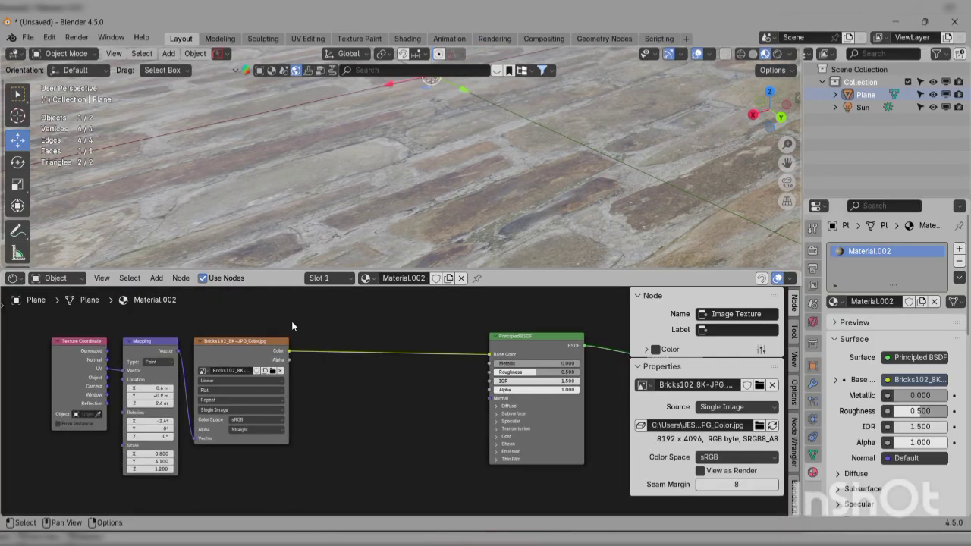
# Step: Duplicate the brick color Image Texture node and place the copy directly below the original
pyautogui.moveTo(291, 321); pyautogui.dragTo(300, 317, button='middle')
pyautogui.click(271, 352)
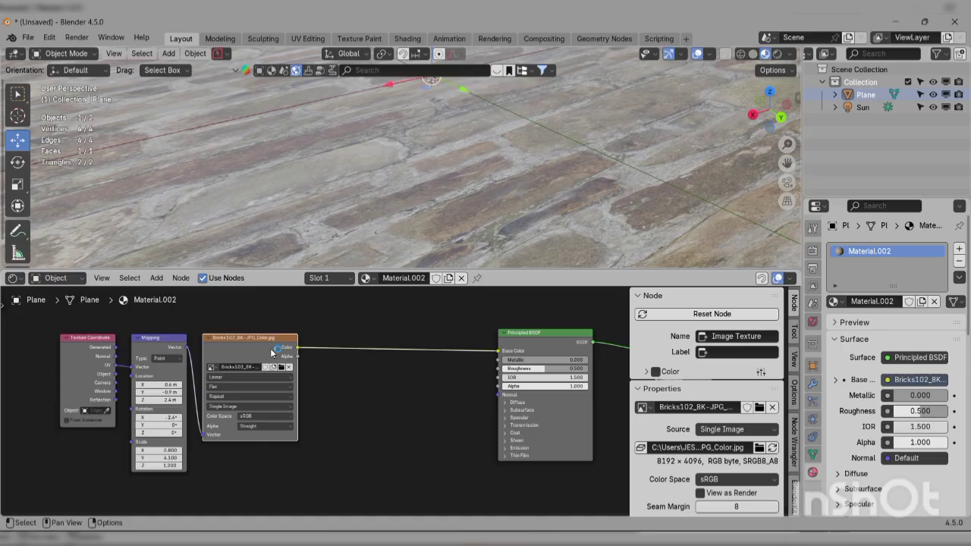
pyautogui.hotkey('shift', 'd')
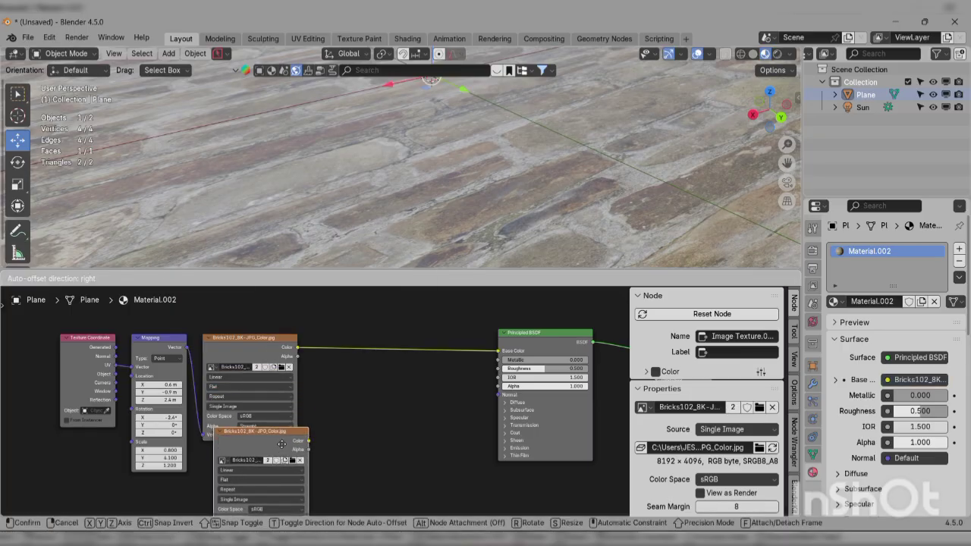
pyautogui.click(274, 468)
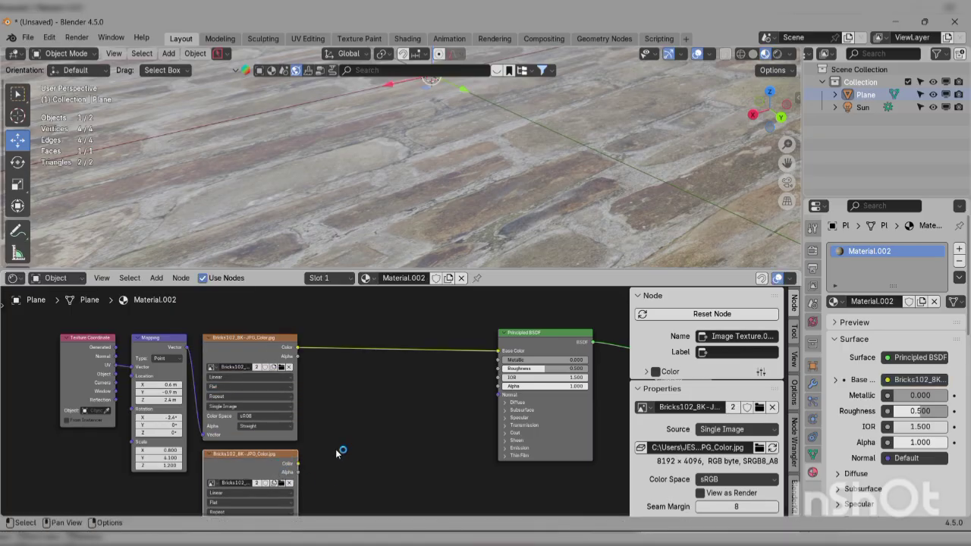
pyautogui.keyDown('shift'); pyautogui.scroll(-3, 340, 451); pyautogui.keyUp('shift')
pyautogui.scroll(1, 334, 438)
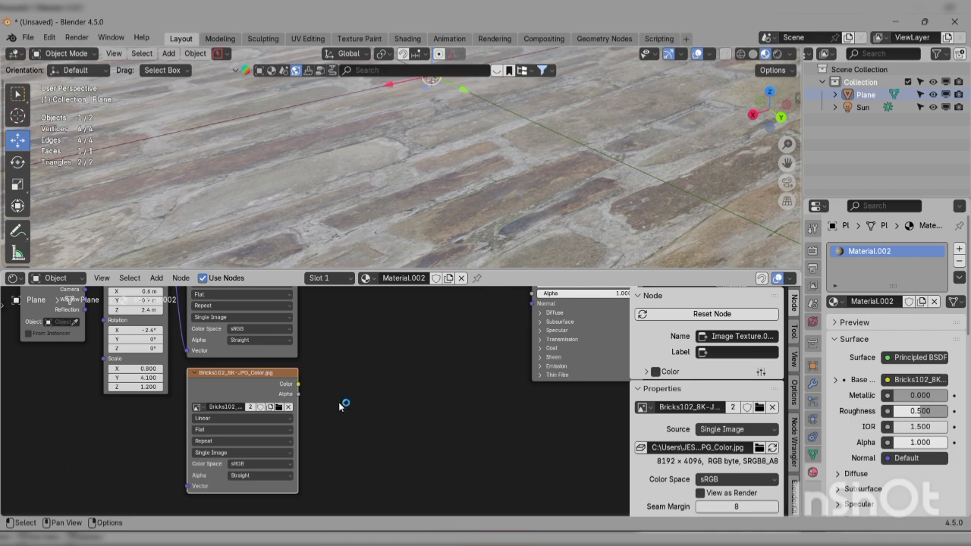
pyautogui.keyDown('shift'); pyautogui.scroll(2, 340, 406); pyautogui.keyUp('shift')
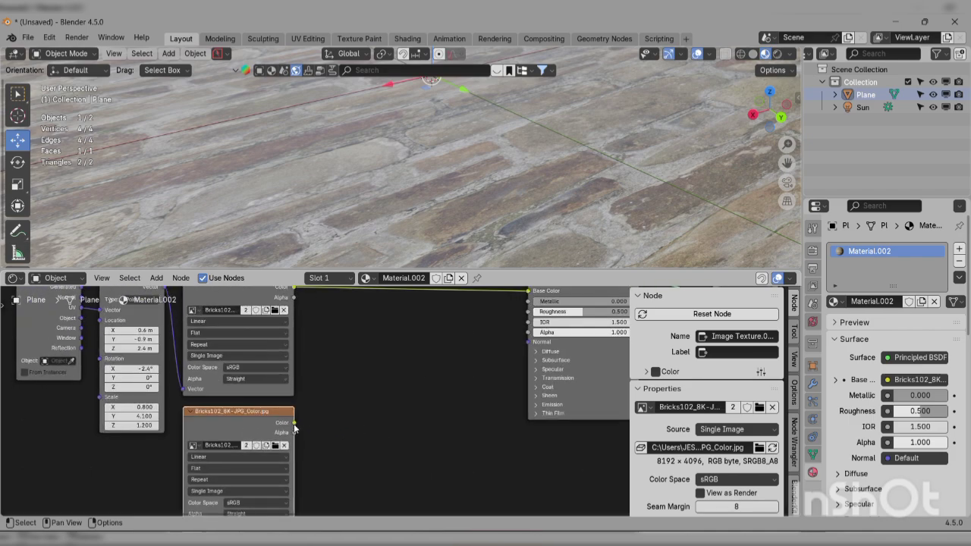
# Step: Try the duplicated texture's Color output in the Principled BSDF's Base Color, and relink the original texture's Color output there
pyautogui.press('Home')
pyautogui.moveTo(315, 422); pyautogui.dragTo(340, 404)
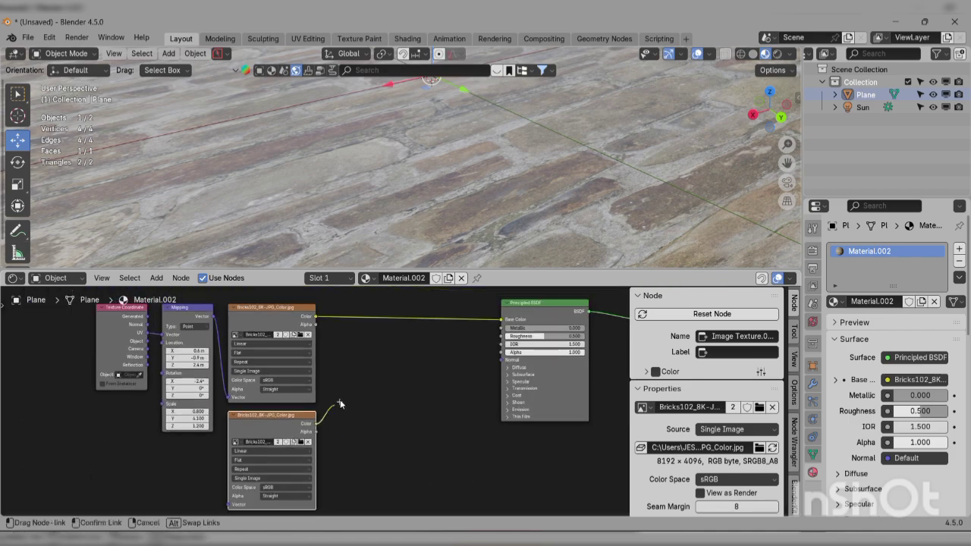
pyautogui.moveTo(505, 334); pyautogui.dragTo(507, 318)
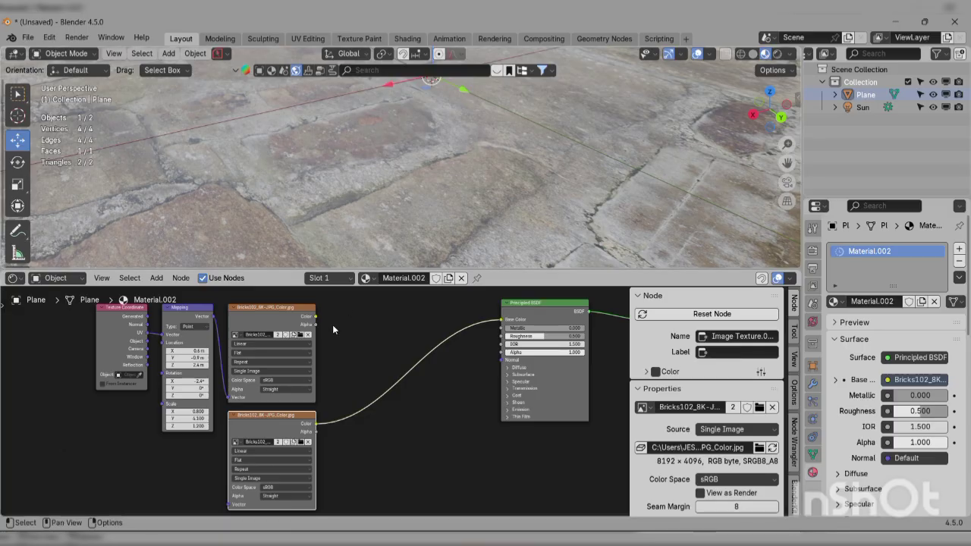
pyautogui.moveTo(316, 316); pyautogui.dragTo(403, 324)
pyautogui.moveTo(497, 321); pyautogui.dragTo(501, 320)
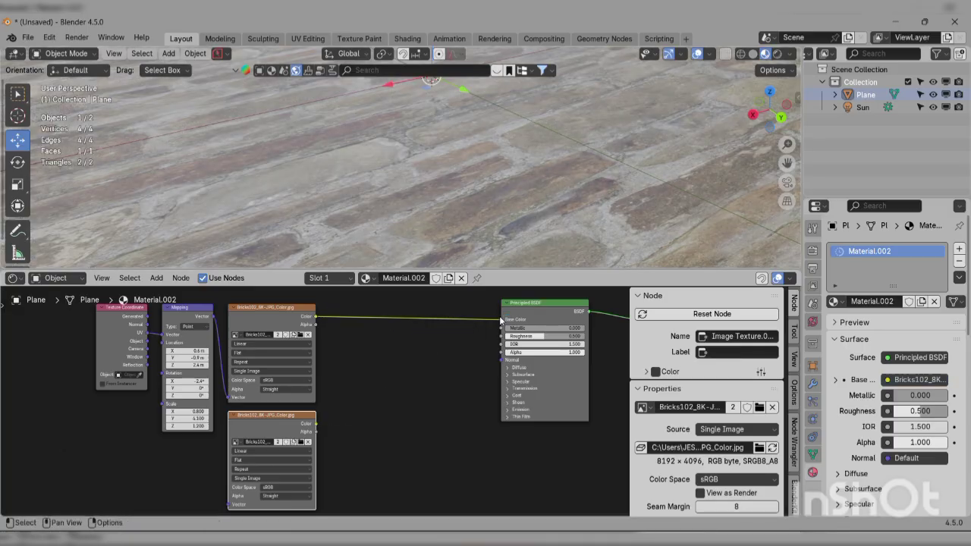
# Step: Replace the image in the duplicated Image Texture node with Bricks102_8K-JPG_Roughness.jpg from the Bricks102_8K-JPG folder in Downloads
pyautogui.scroll(1, 263, 452)
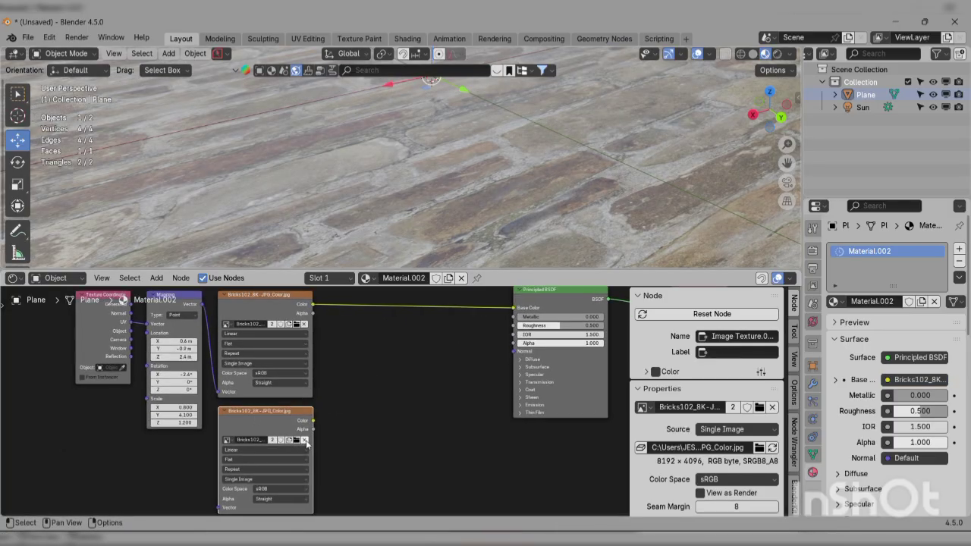
pyautogui.click(305, 441)
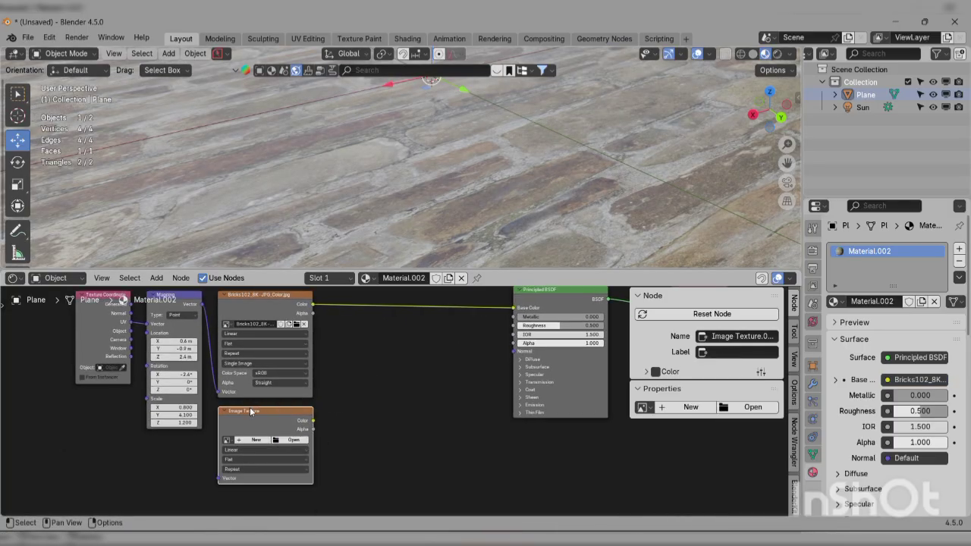
pyautogui.click(302, 441)
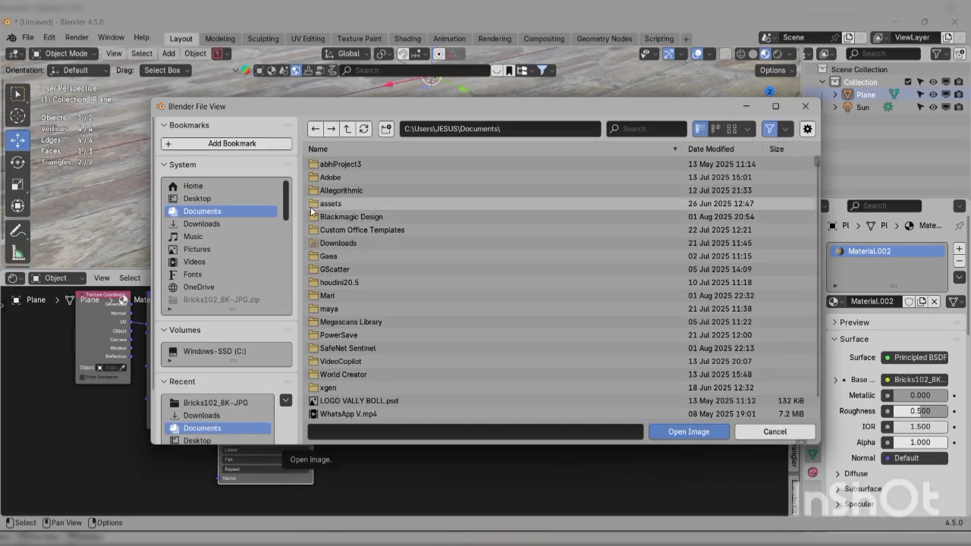
pyautogui.click(227, 224)
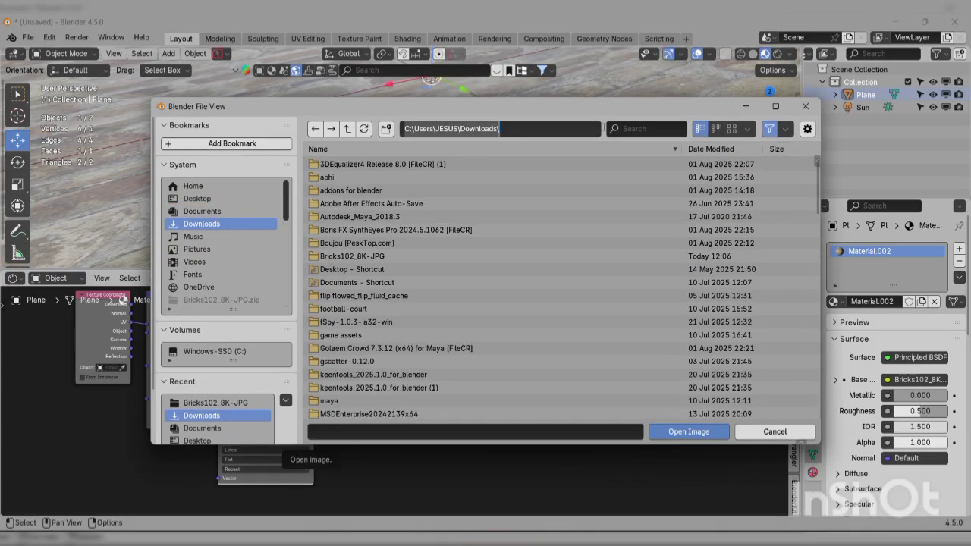
pyautogui.click(636, 128)
pyautogui.write('br')
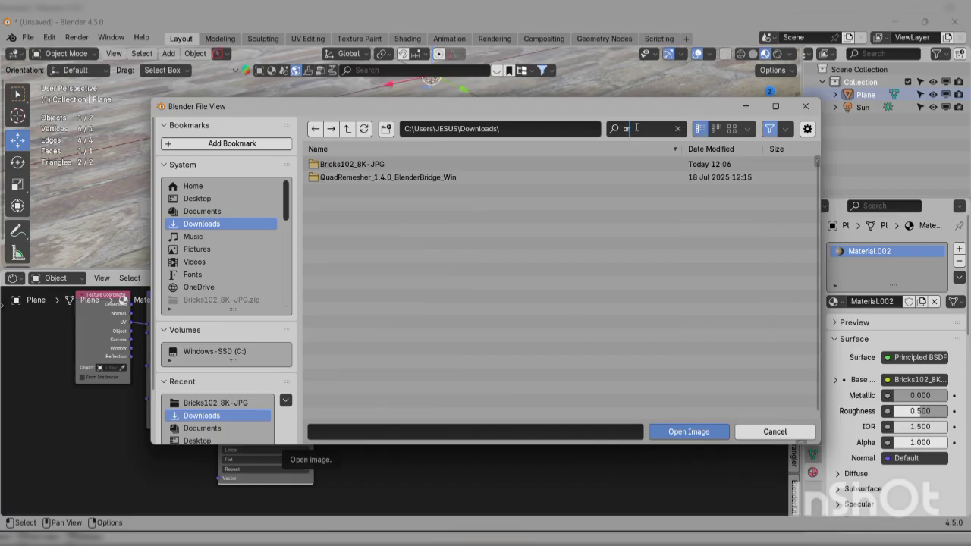
pyautogui.click(458, 161)
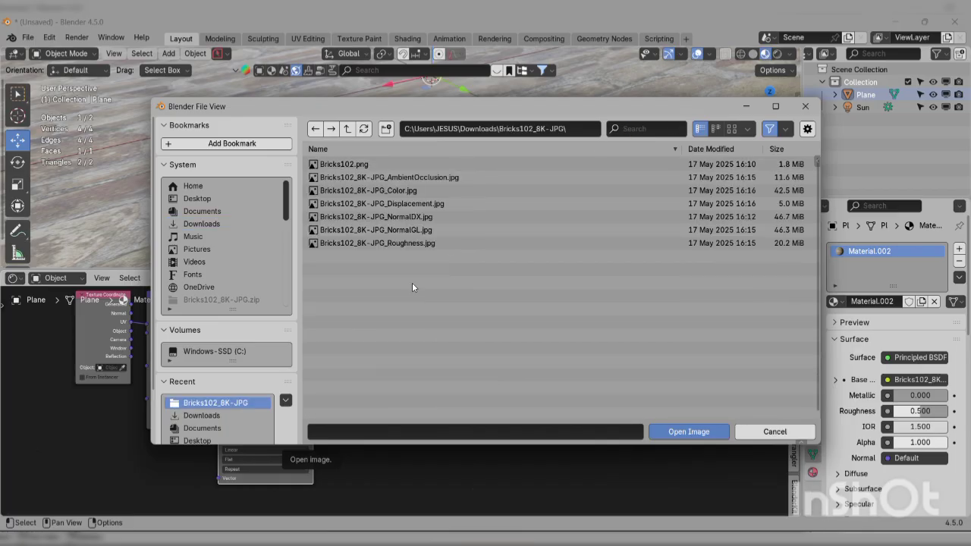
pyautogui.click(373, 243)
pyautogui.click(688, 432)
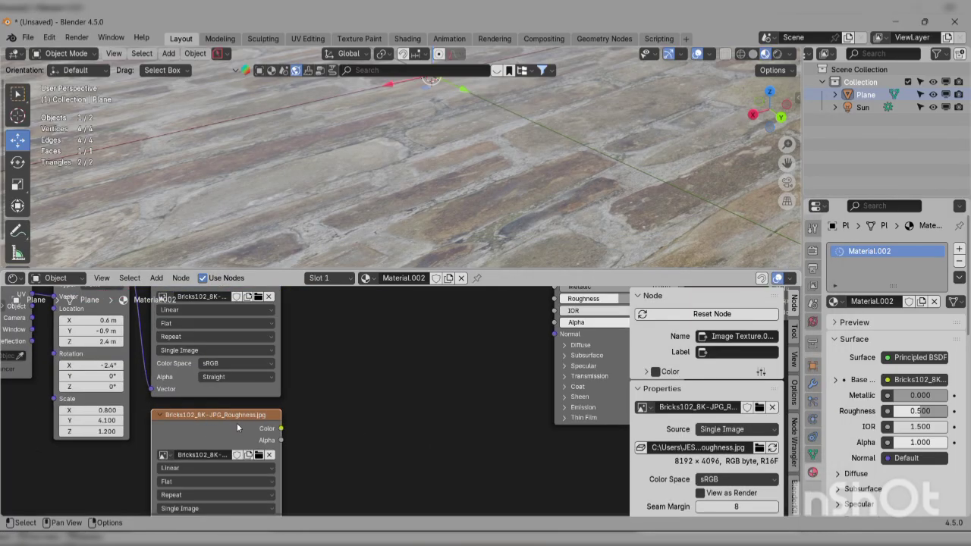
# Step: Try the roughness texture's Color output in the Principled BSDF's Base Color and view it on the plane
pyautogui.scroll(-4, 304, 438)
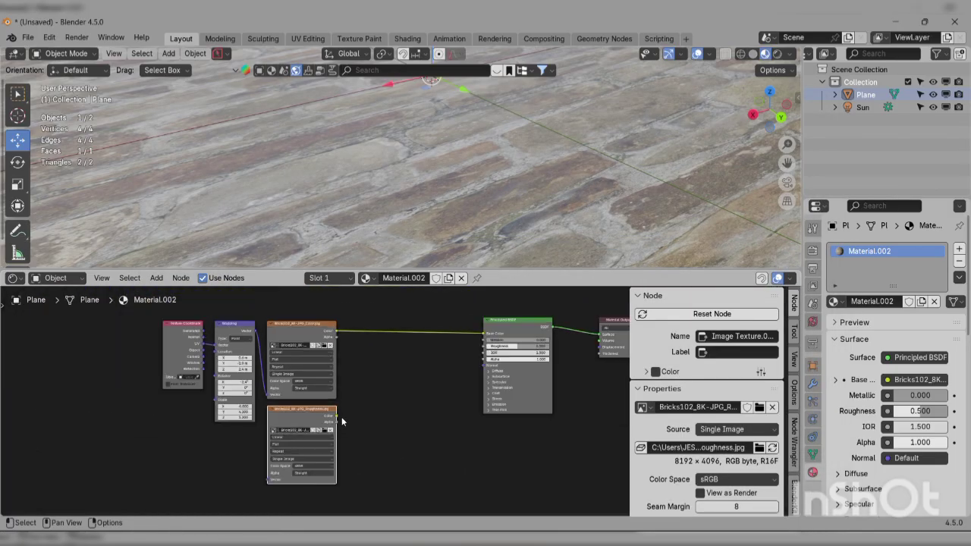
pyautogui.moveTo(336, 415); pyautogui.dragTo(365, 401)
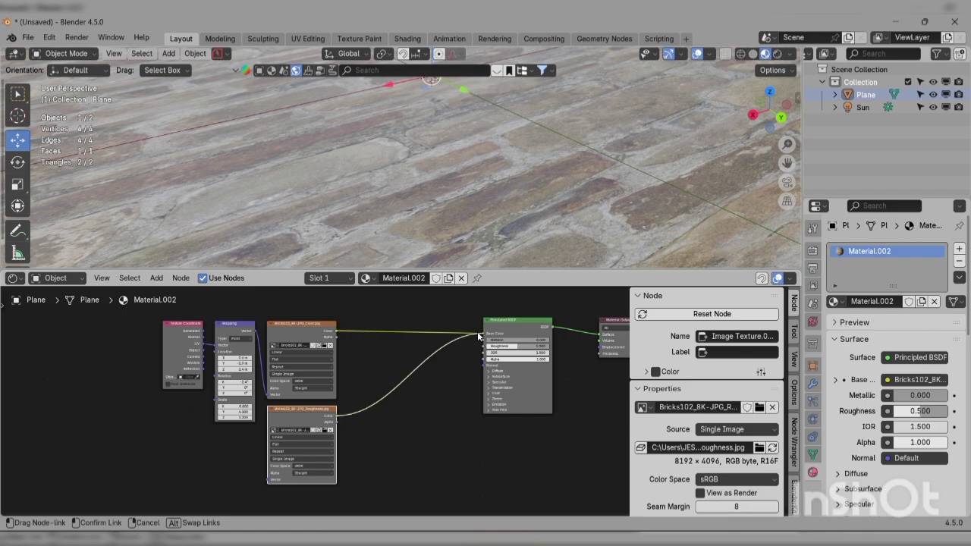
pyautogui.moveTo(478, 334); pyautogui.dragTo(483, 334)
pyautogui.scroll(2, 455, 237)
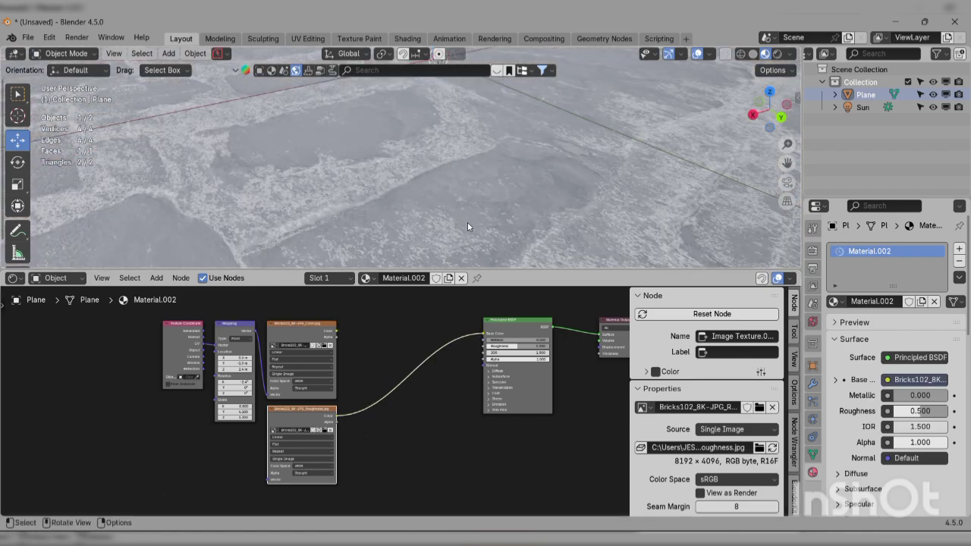
pyautogui.scroll(-3, 363, 199)
pyautogui.scroll(2, 422, 395)
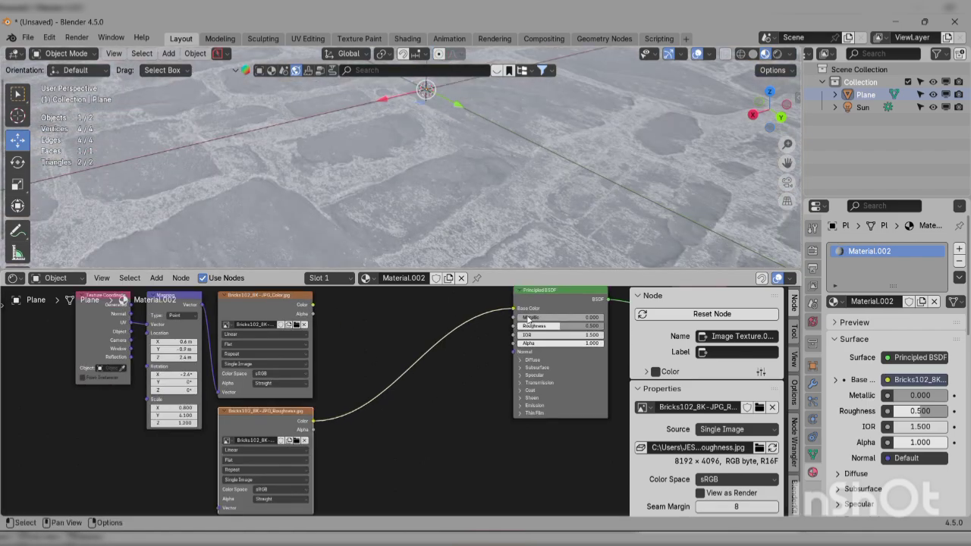
# Step: Move the roughness texture's link to the Principled BSDF's Roughness and reconnect the color texture's Color output to Base Color
pyautogui.moveTo(519, 309); pyautogui.dragTo(267, 410)
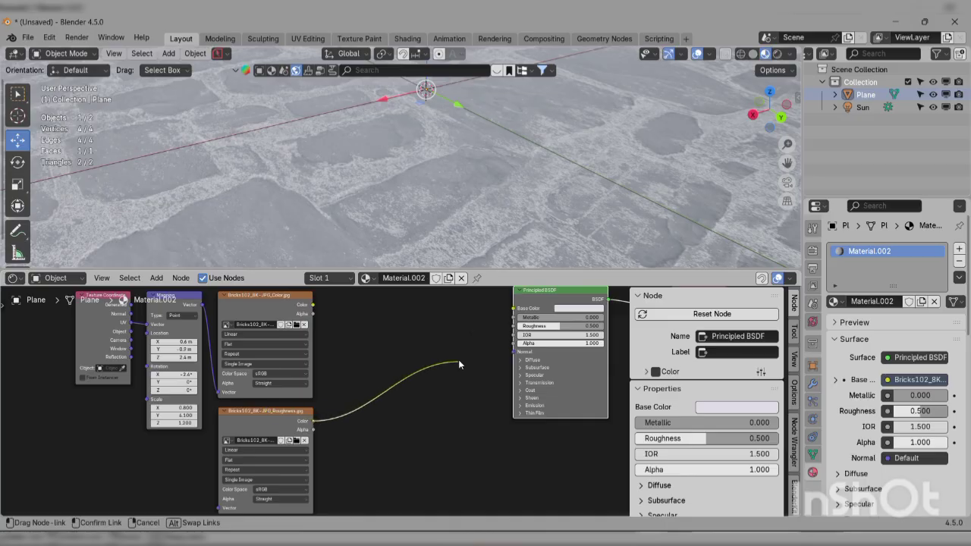
pyautogui.moveTo(501, 334); pyautogui.dragTo(503, 331)
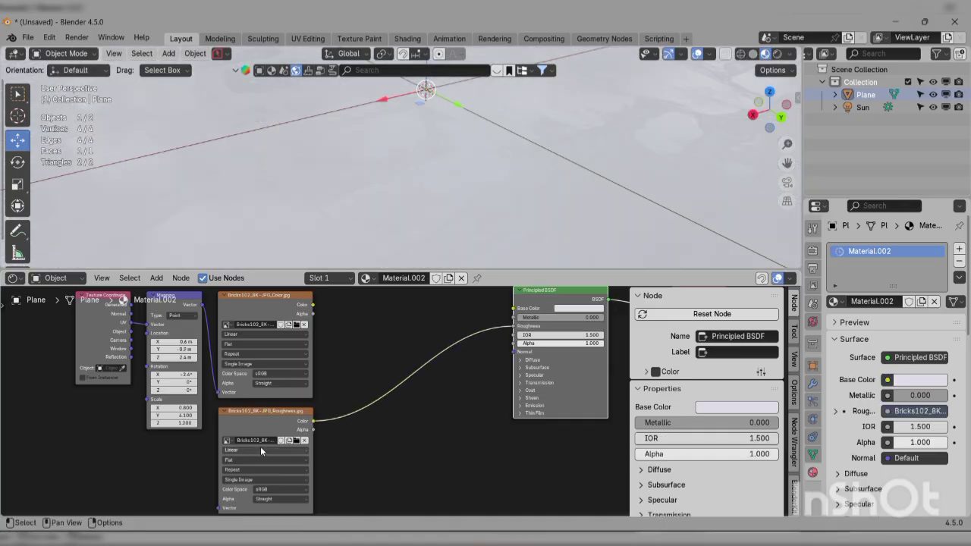
pyautogui.moveTo(317, 304); pyautogui.dragTo(516, 310)
# Step: Examine the plane's surface from near and far with the roughness map applied, and review the node links
pyautogui.scroll(-3, 471, 157)
pyautogui.scroll(6, 482, 193)
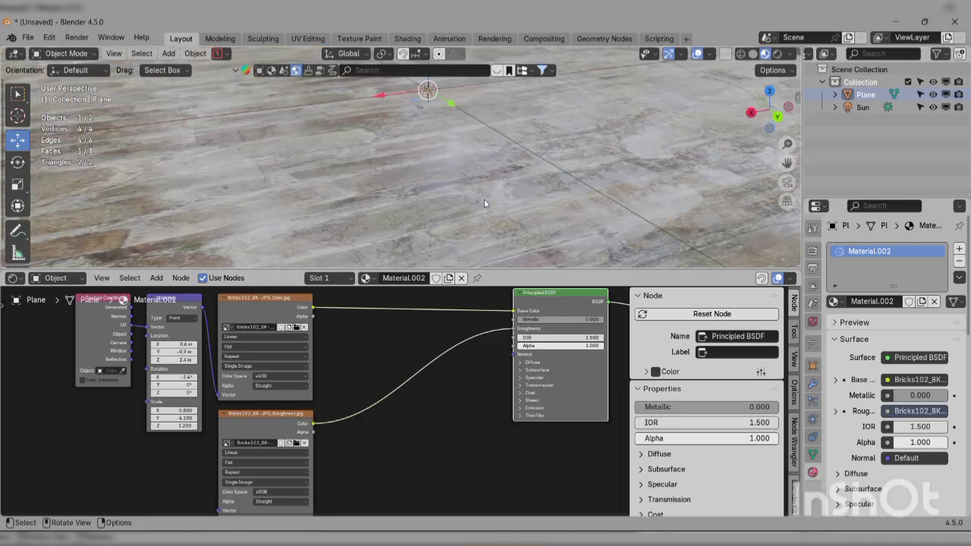
pyautogui.scroll(4, 482, 192)
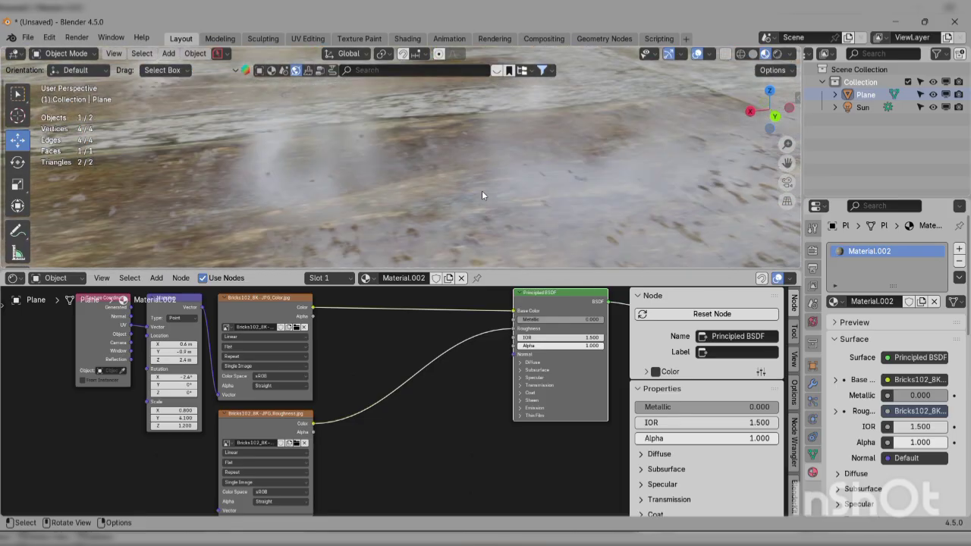
pyautogui.scroll(-6, 481, 202)
pyautogui.moveTo(481, 202); pyautogui.dragTo(516, 199, button='middle')
pyautogui.scroll(8, 516, 199)
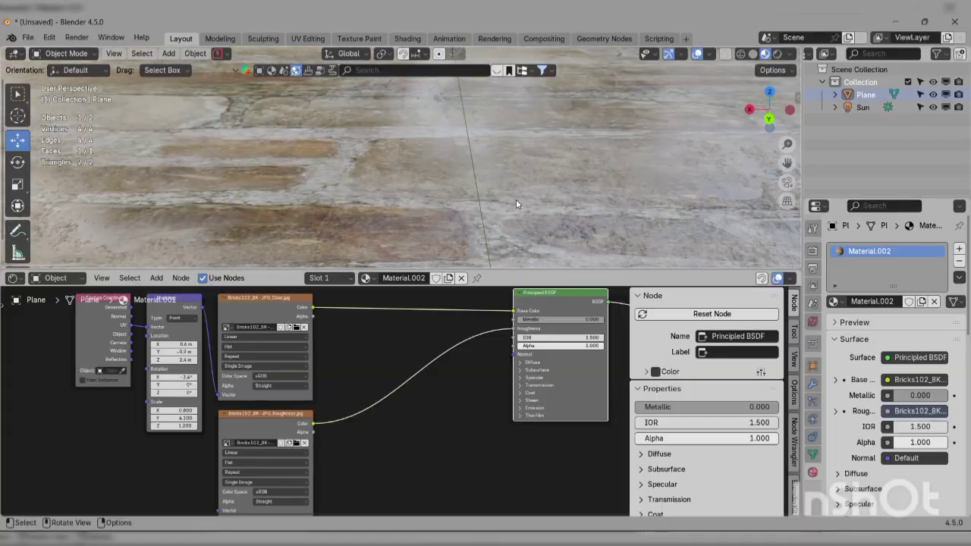
pyautogui.moveTo(370, 375); pyautogui.dragTo(370, 376, button='middle')
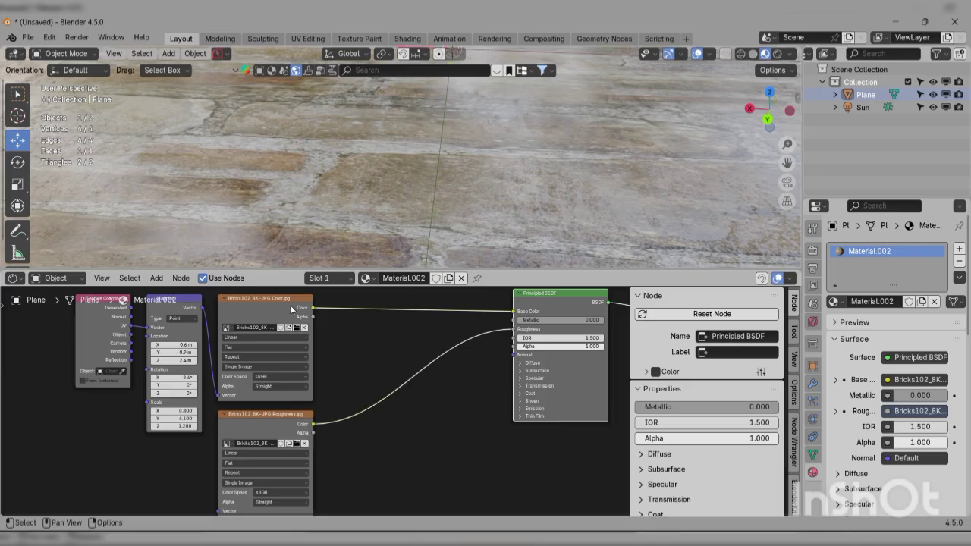
pyautogui.keyDown('ctrl'); pyautogui.moveTo(498, 326); pyautogui.dragTo(230, 434, button='middle'); pyautogui.keyUp('ctrl')
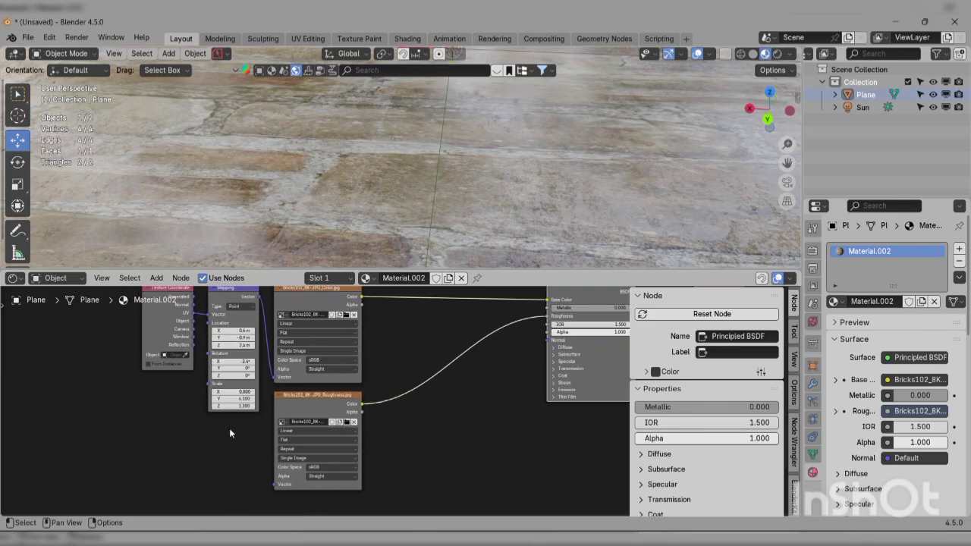
pyautogui.moveTo(273, 485); pyautogui.dragTo(205, 513)
pyautogui.scroll(-1, 427, 491)
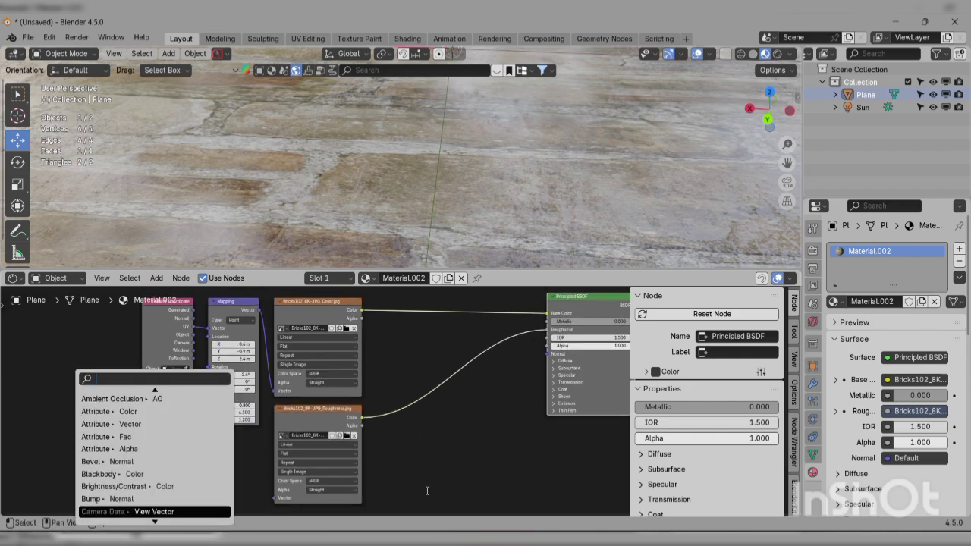
pyautogui.click(465, 453)
# Step: Add Texture Coordinate and Mapping nodes to the roughness Image Texture node using the Node Wrangler texture setup
pyautogui.scroll(-2, 459, 453)
pyautogui.click(339, 415)
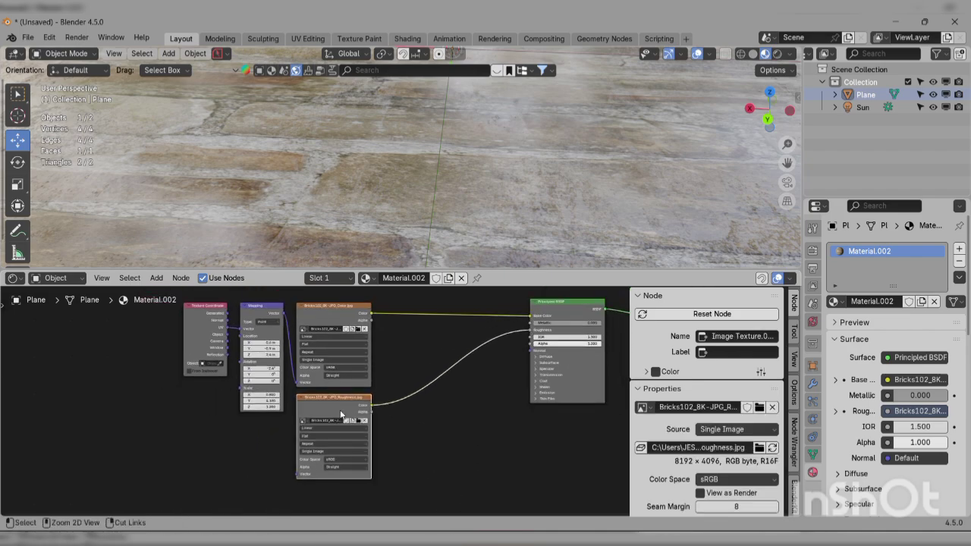
pyautogui.hotkey('ctrl', 't')
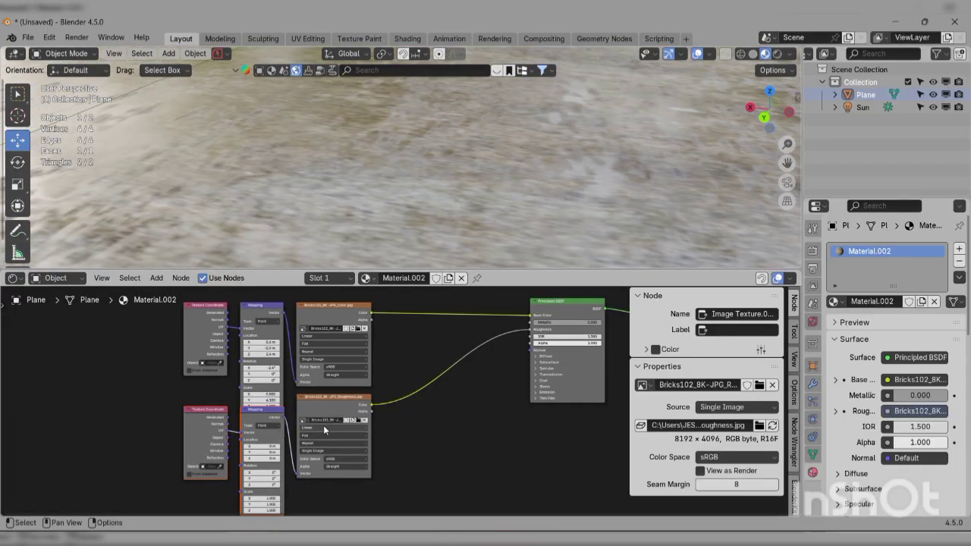
# Step: Duplicate the roughness Image Texture node and place the copy directly below it
pyautogui.scroll(4, 345, 418)
pyautogui.click(294, 320)
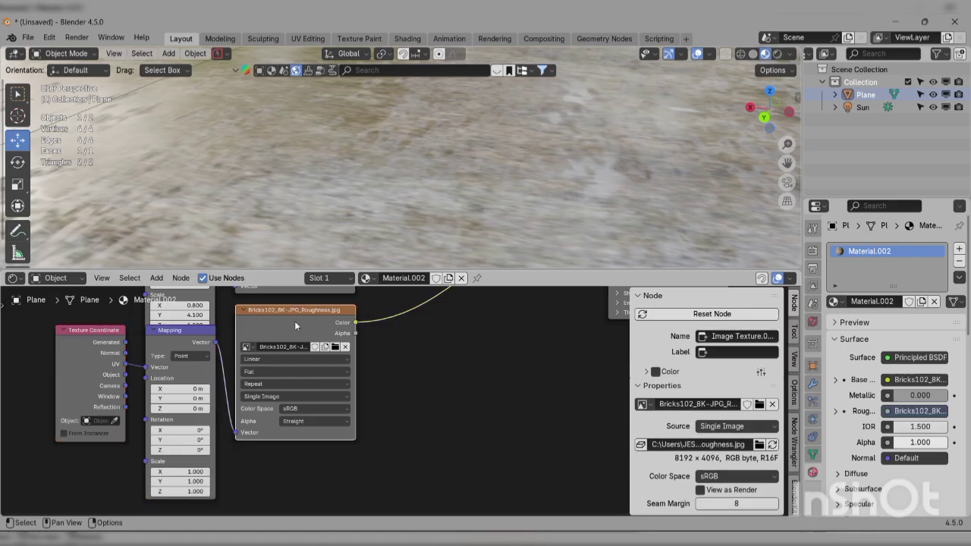
pyautogui.hotkey('shift', 'd')
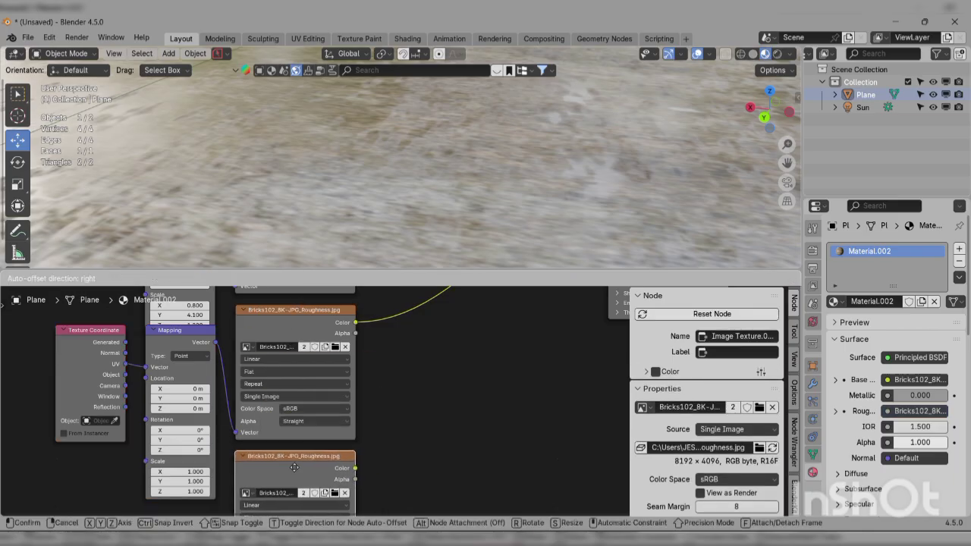
pyautogui.click(295, 461)
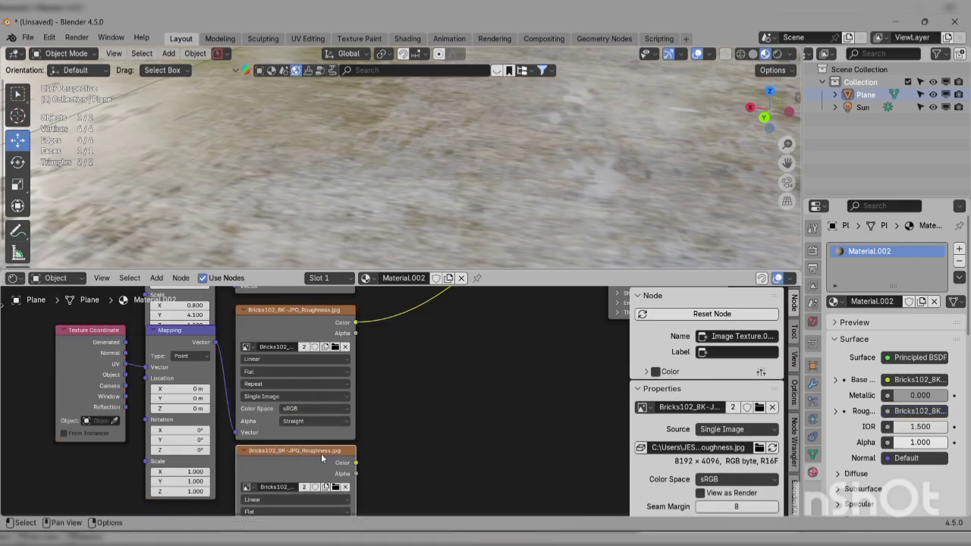
# Step: Replace the image in the new duplicate node with Bricks102_8K-JPG_NormalGL.jpg from the Bricks102_8K-JPG folder in Downloads
pyautogui.click(345, 487)
pyautogui.scroll(-1, 334, 485)
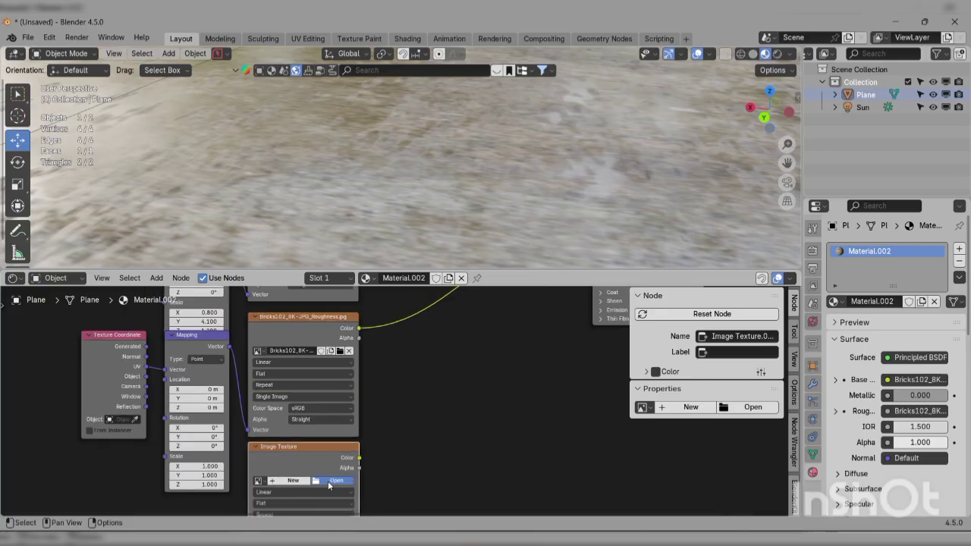
pyautogui.click(329, 483)
pyautogui.click(231, 224)
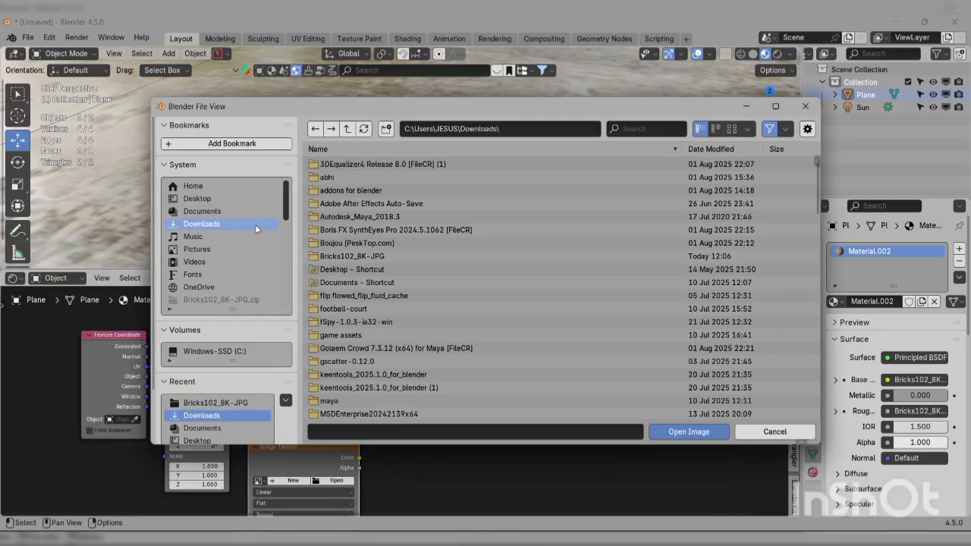
pyautogui.write('br')
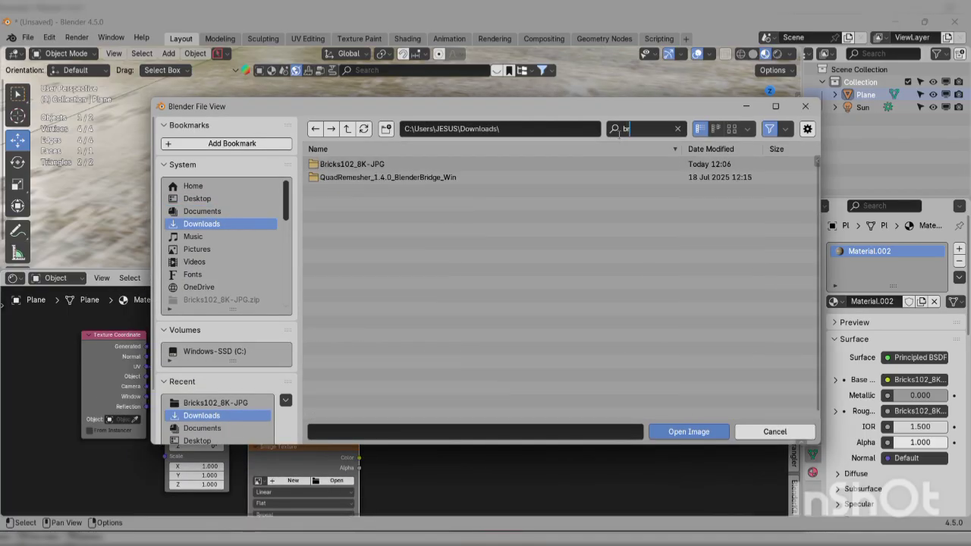
pyautogui.click(453, 165)
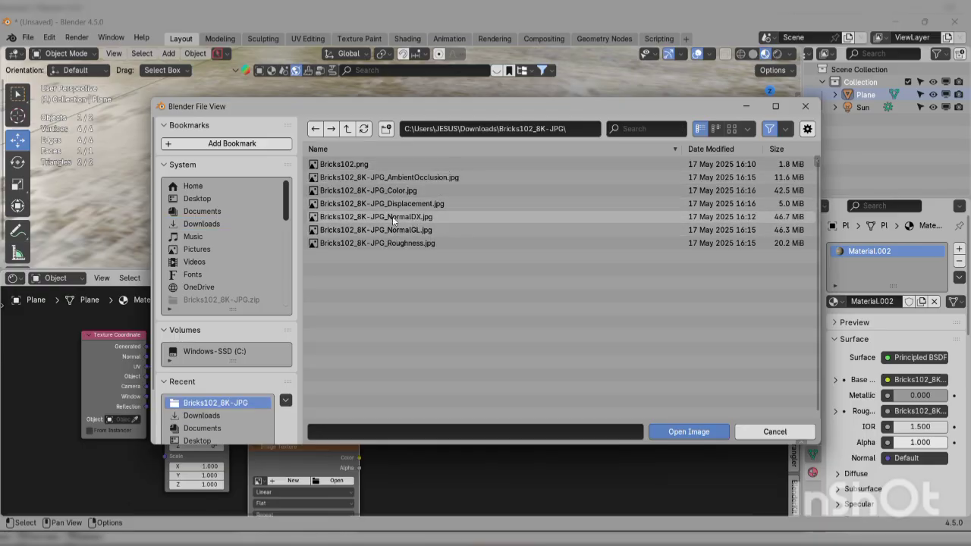
pyautogui.moveTo(404, 220)
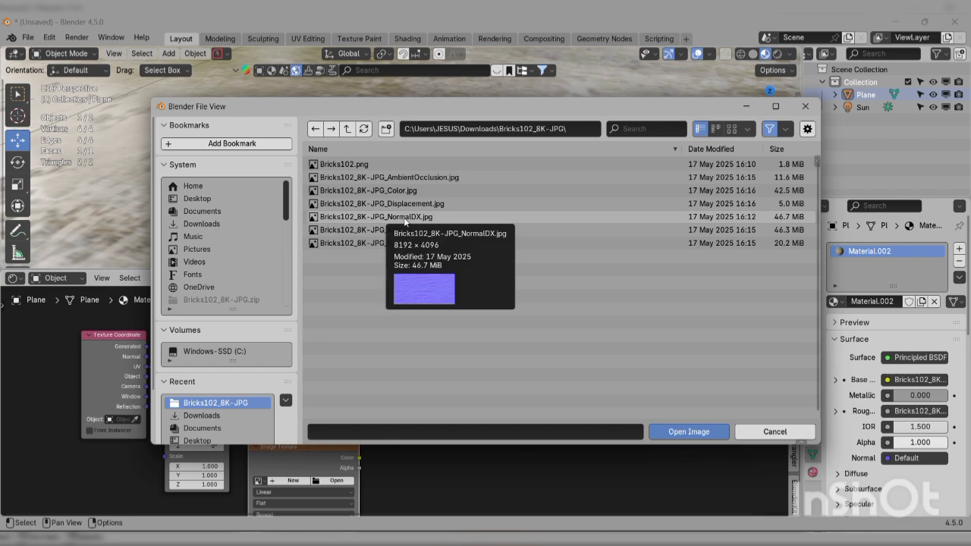
pyautogui.click(402, 230)
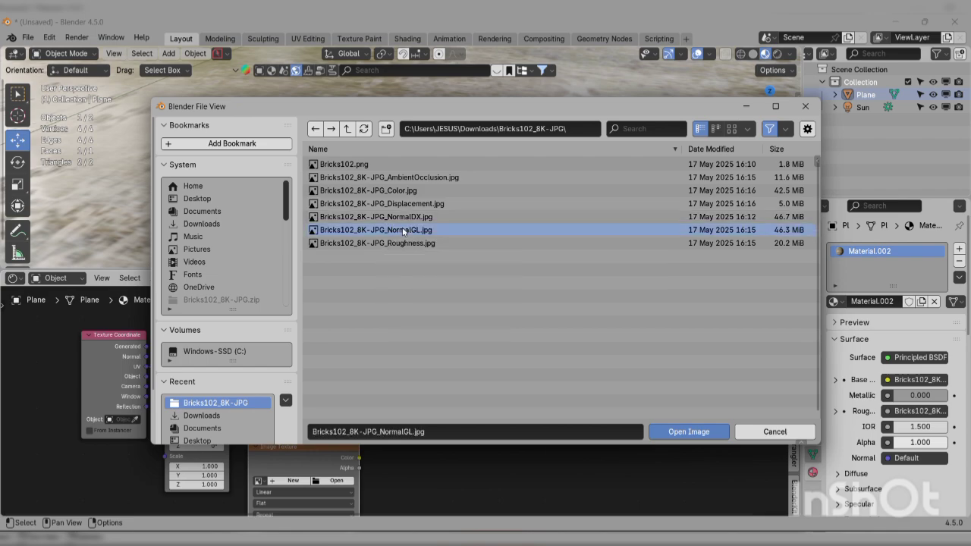
pyautogui.doubleClick(403, 230)
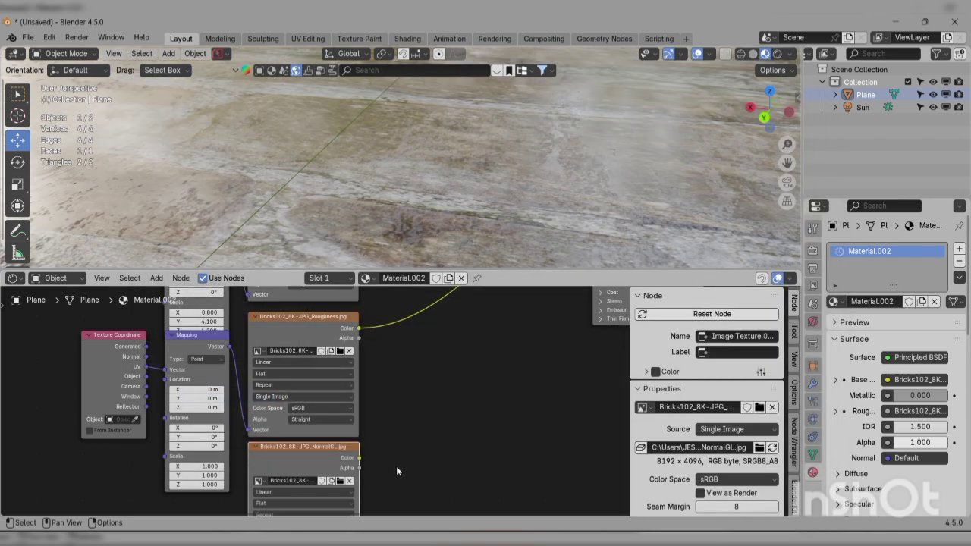
# Step: Connect the NormalGL texture's Color output to the Normal input of the Principled BSDF
pyautogui.keyDown('shift'); pyautogui.scroll(-2, 384, 448); pyautogui.keyUp('shift')
pyautogui.scroll(2, 382, 448)
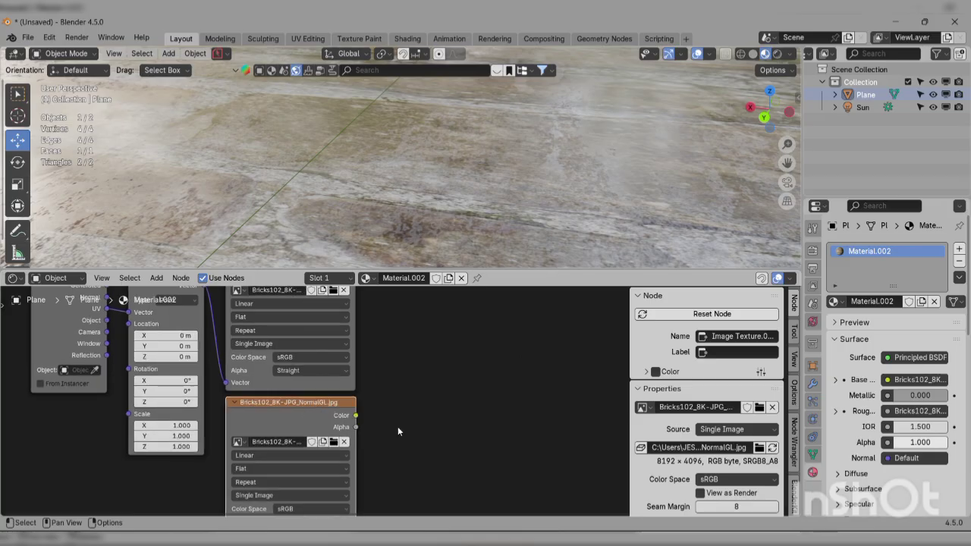
pyautogui.scroll(-4, 404, 448)
pyautogui.moveTo(391, 429); pyautogui.dragTo(364, 479, button='middle')
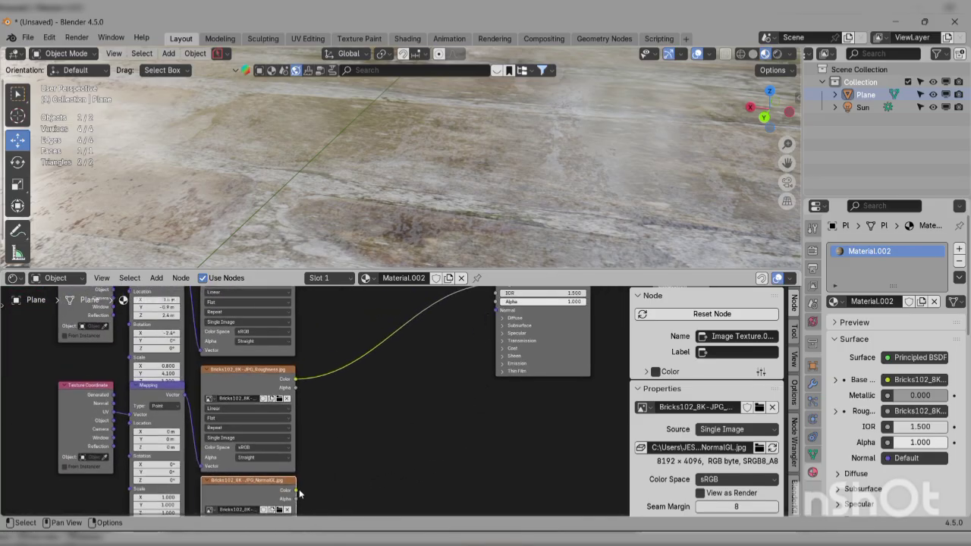
pyautogui.moveTo(298, 491); pyautogui.dragTo(337, 482)
pyautogui.moveTo(400, 401)
pyautogui.mouseDown()
pyautogui.moveTo(484, 301)
pyautogui.moveTo(470, 373)
pyautogui.moveTo(483, 350)
pyautogui.mouseUp()
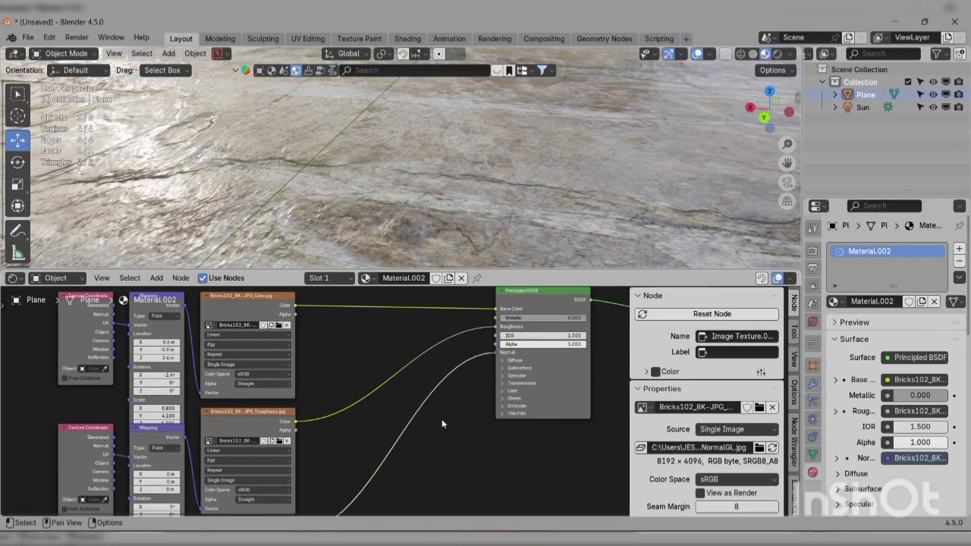
# Step: Inspect the brick plane's surface relief from a wider, lower viewing angle
pyautogui.scroll(-3, 431, 214)
pyautogui.moveTo(430, 214); pyautogui.dragTo(463, 197, button='middle')
pyautogui.scroll(-3, 450, 211)
pyautogui.scroll(3, 463, 200)
pyautogui.scroll(-8, 464, 199)
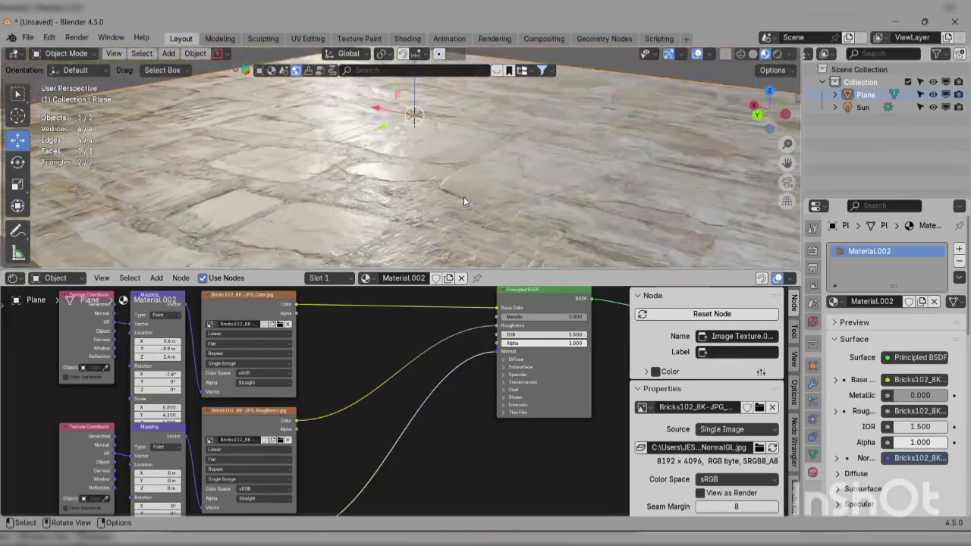
# Step: Add a Normal Map node on the link between the NormalGL texture's Color output and the Principled BSDF's Normal input
pyautogui.moveTo(316, 458); pyautogui.dragTo(332, 289, button='middle')
pyautogui.scroll(3, 364, 429)
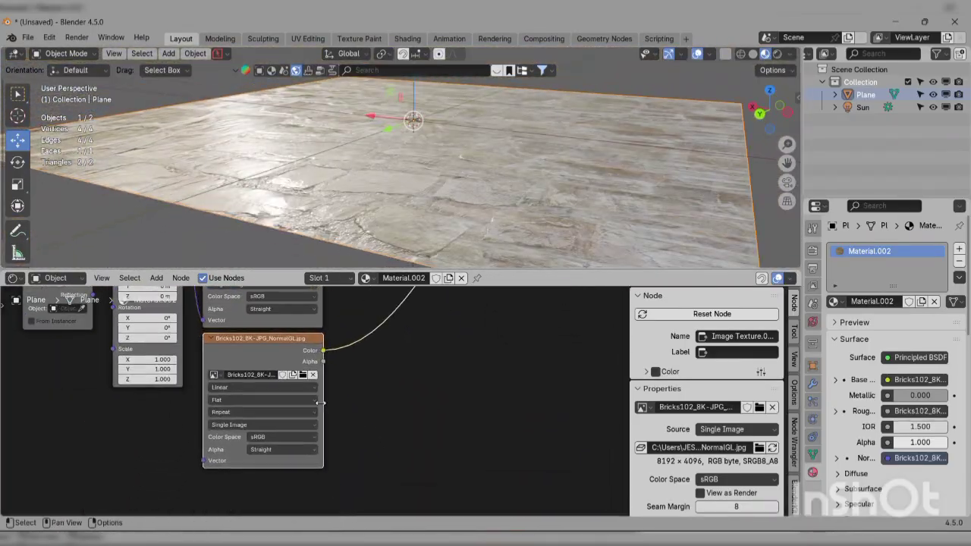
pyautogui.scroll(-2, 425, 326)
pyautogui.moveTo(458, 318); pyautogui.dragTo(422, 434, button='middle')
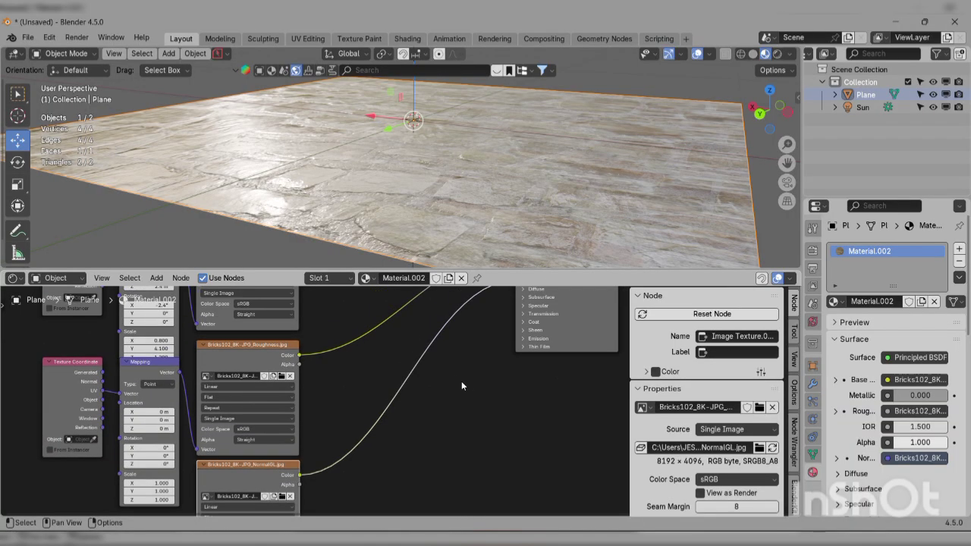
pyautogui.moveTo(461, 382); pyautogui.dragTo(456, 423, button='middle')
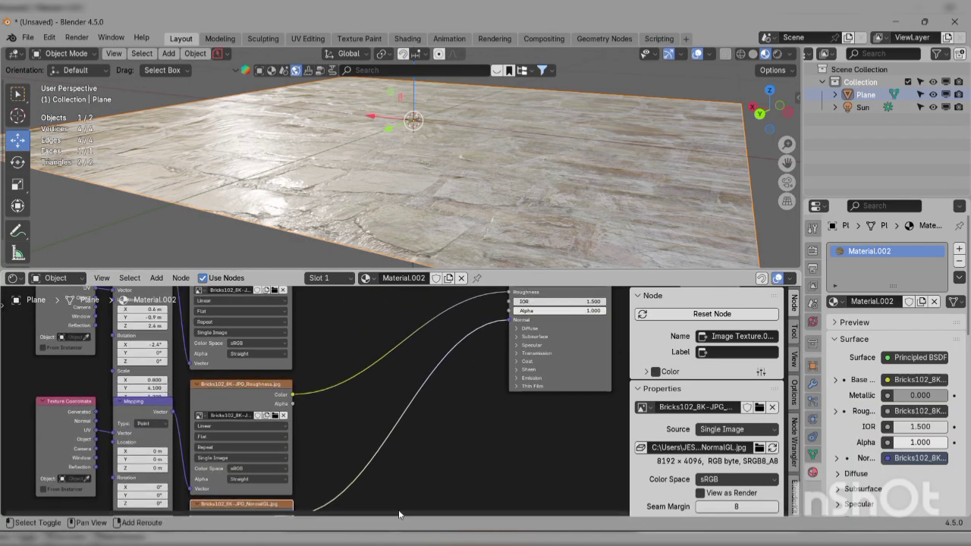
pyautogui.hotkey('shift', 'a')
pyautogui.click(359, 372)
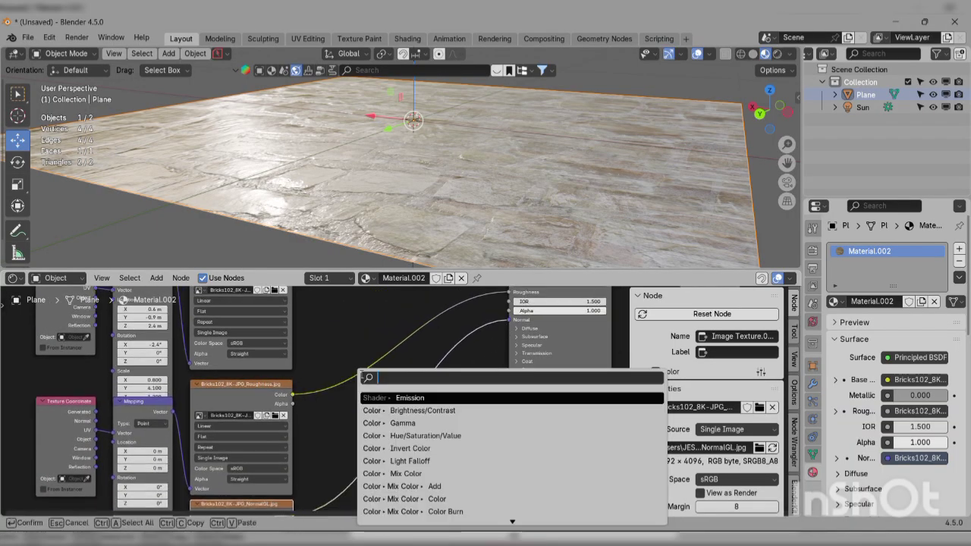
pyautogui.write('norm')
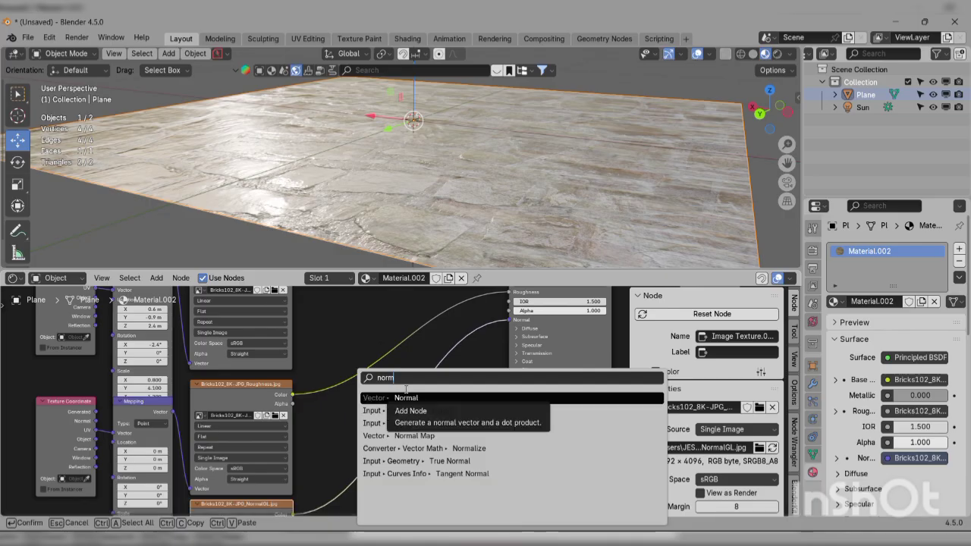
pyautogui.write('a')
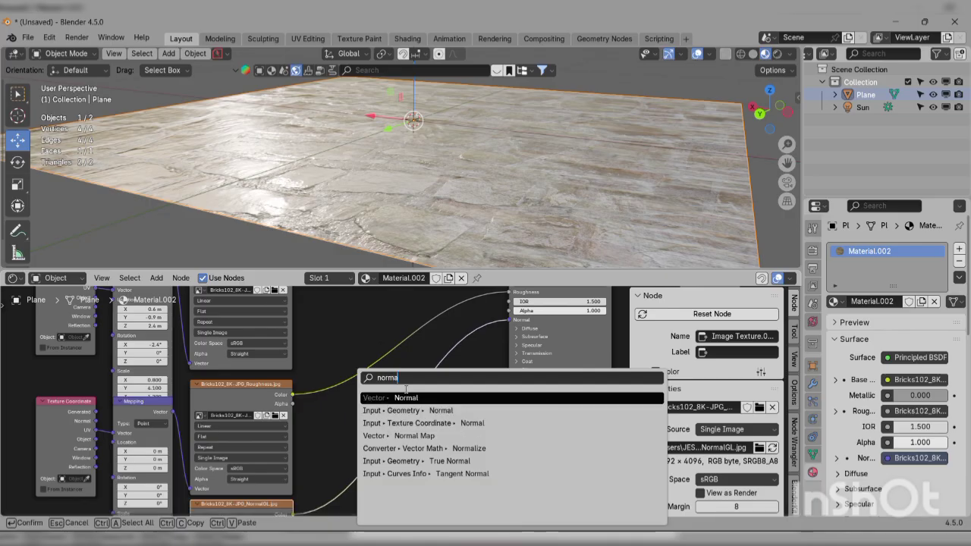
pyautogui.write('l map')
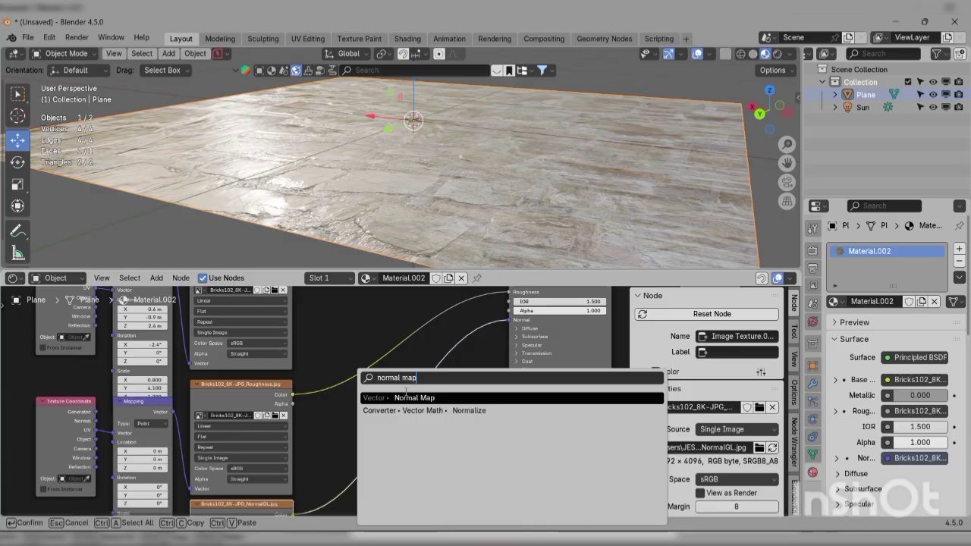
pyautogui.click(410, 398)
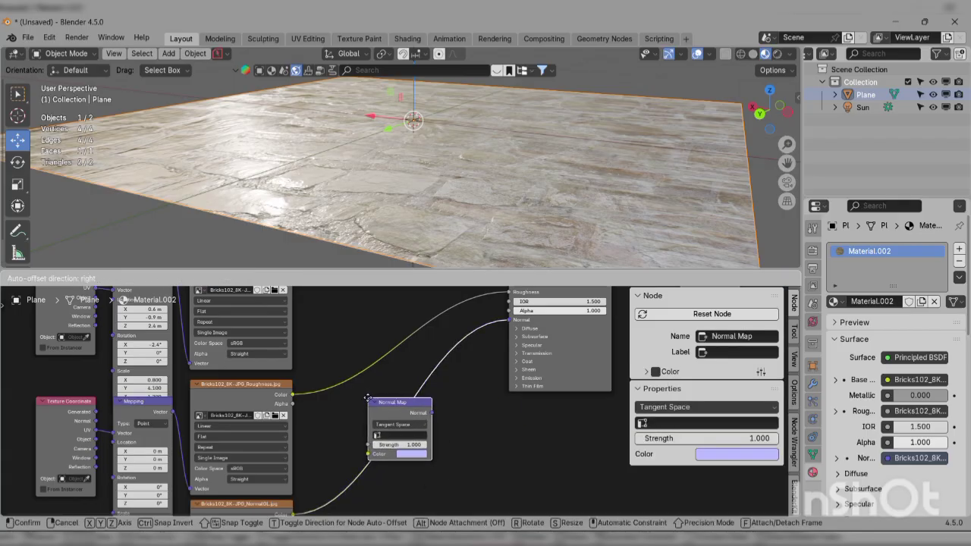
pyautogui.click(369, 401)
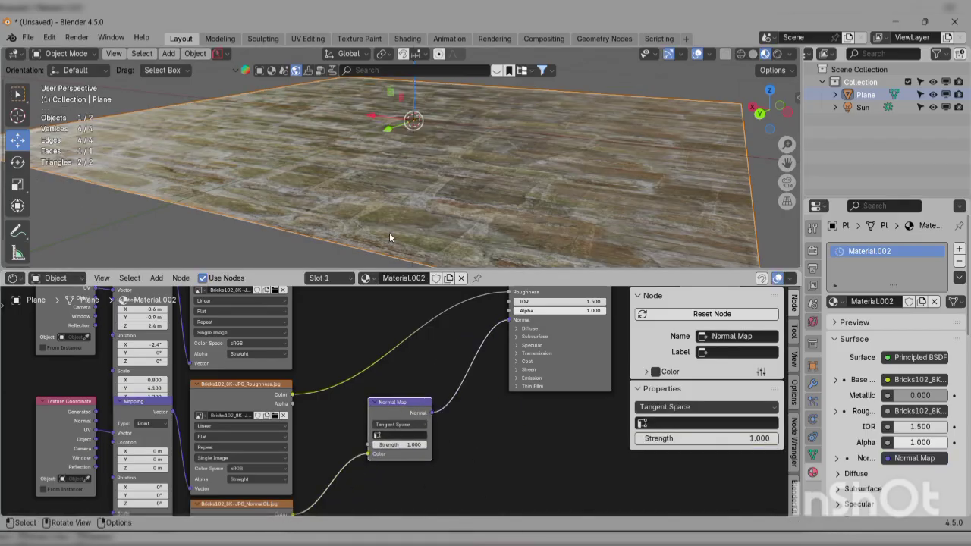
# Step: Set the Normal Map node's Strength to 1.600 while checking the brick surface up close
pyautogui.scroll(3, 391, 221)
pyautogui.scroll(5, 391, 220)
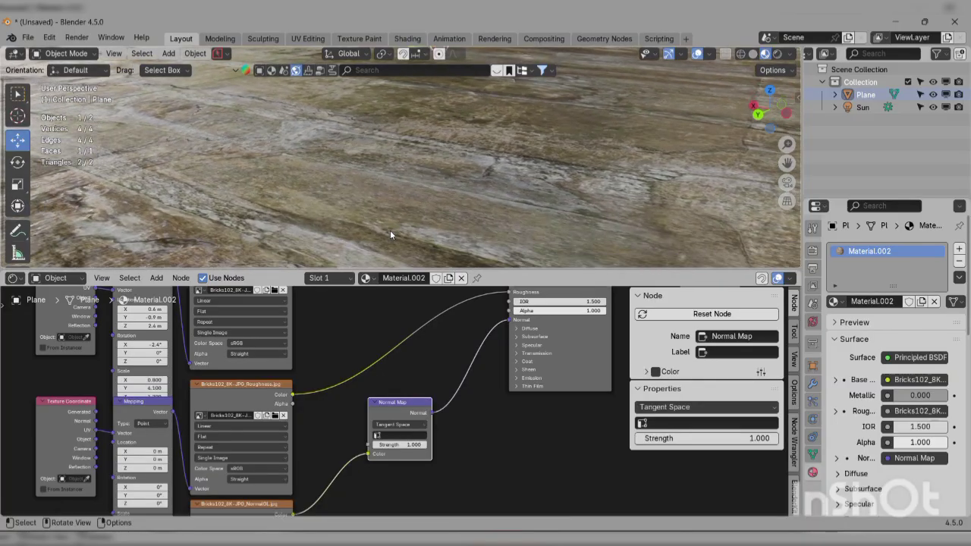
pyautogui.moveTo(390, 230); pyautogui.dragTo(376, 215, button='middle')
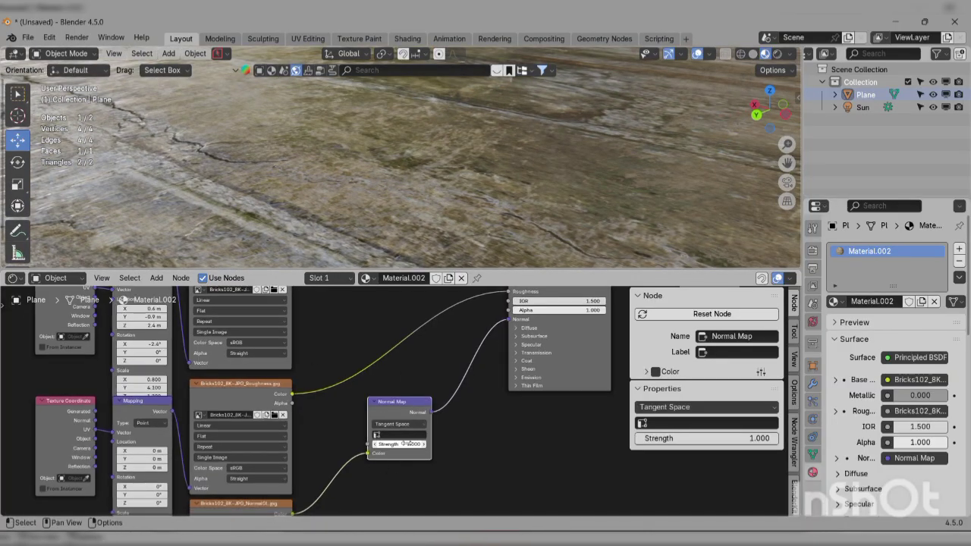
pyautogui.moveTo(400, 445)
pyautogui.mouseDown()
pyautogui.moveTo(523, 444)
pyautogui.moveTo(400, 444)
pyautogui.moveTo(514, 445)
pyautogui.moveTo(428, 445)
pyautogui.mouseUp()
pyautogui.scroll(5, 429, 260)
pyautogui.moveTo(423, 233); pyautogui.dragTo(424, 258, button='middle')
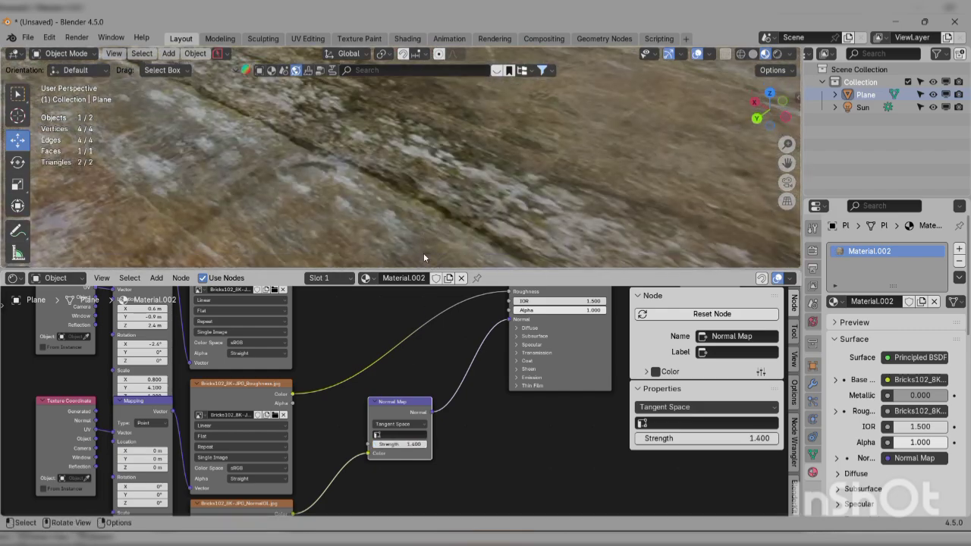
pyautogui.moveTo(400, 444); pyautogui.dragTo(404, 444)
pyautogui.scroll(-5, 411, 235)
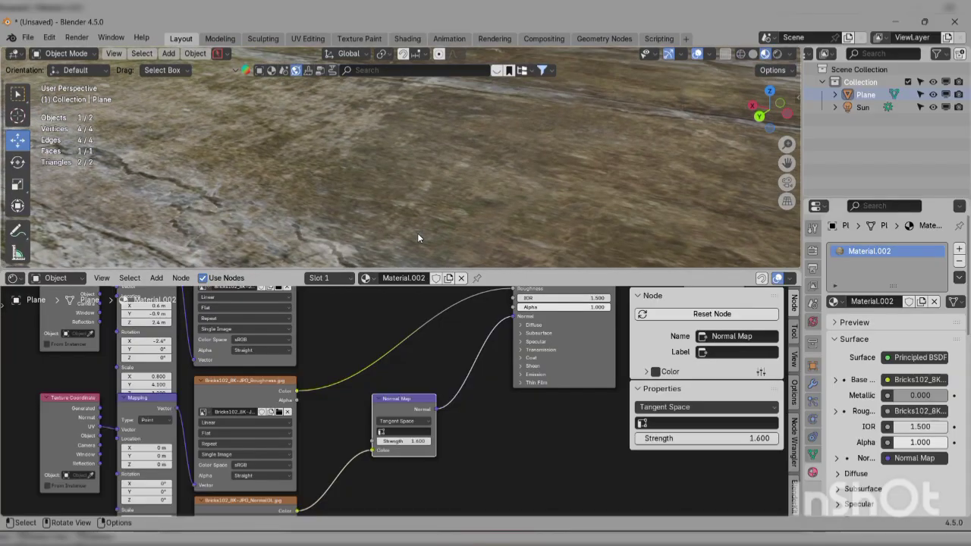
pyautogui.scroll(-5, 417, 238)
pyautogui.moveTo(520, 329); pyautogui.dragTo(490, 376, button='middle')
pyautogui.scroll(-1, 491, 353)
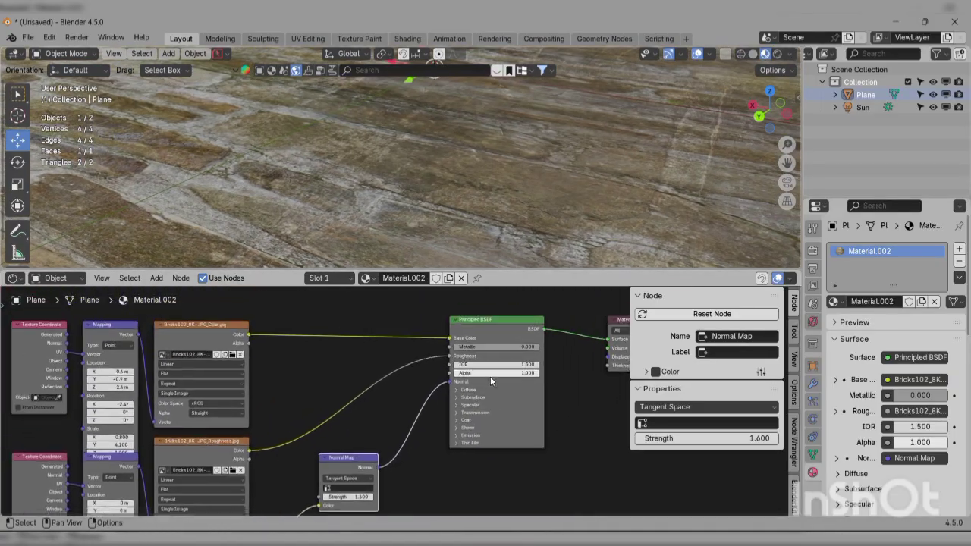
pyautogui.moveTo(561, 376)
pyautogui.mouseDown(button='middle')
pyautogui.moveTo(509, 392)
pyautogui.moveTo(558, 381)
pyautogui.mouseUp(button='middle')
pyautogui.scroll(3, 531, 383)
pyautogui.moveTo(585, 375); pyautogui.dragTo(561, 397)
pyautogui.press('Escape')
pyautogui.scroll(-5, 460, 440)
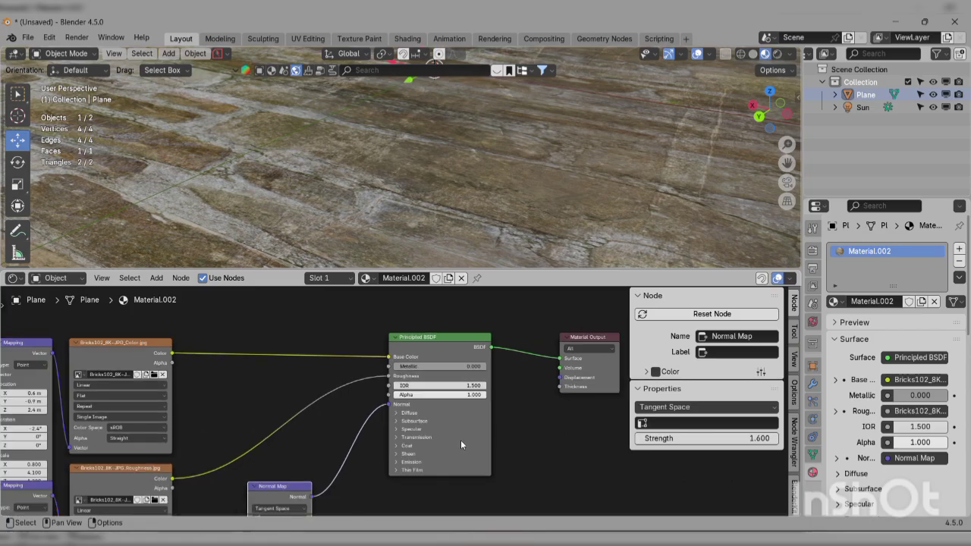
# Step: Add linked Texture Coordinate and Mapping nodes to the Bricks102_8K-JPG_NormalGL.jpg Image Texture node
pyautogui.scroll(3, 300, 435)
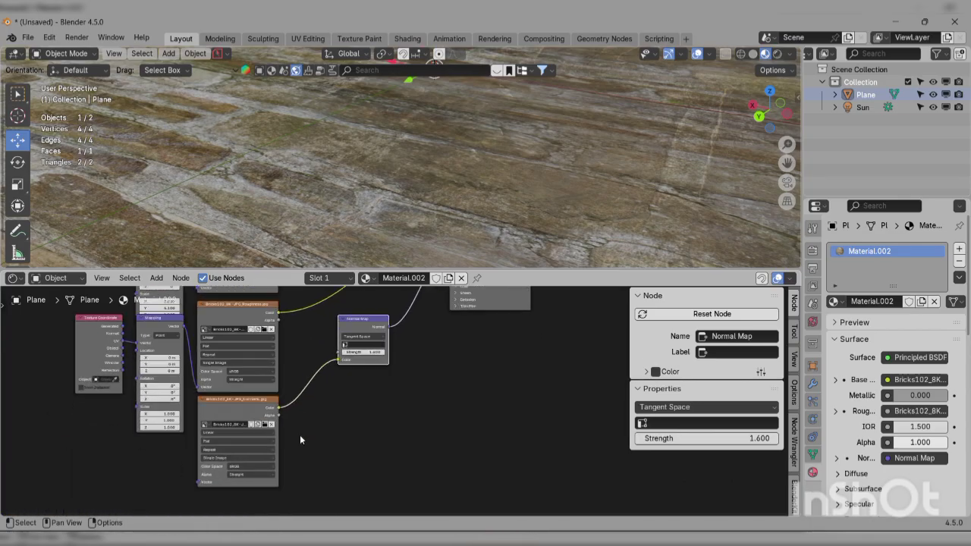
pyautogui.scroll(2, 222, 409)
pyautogui.click(222, 406)
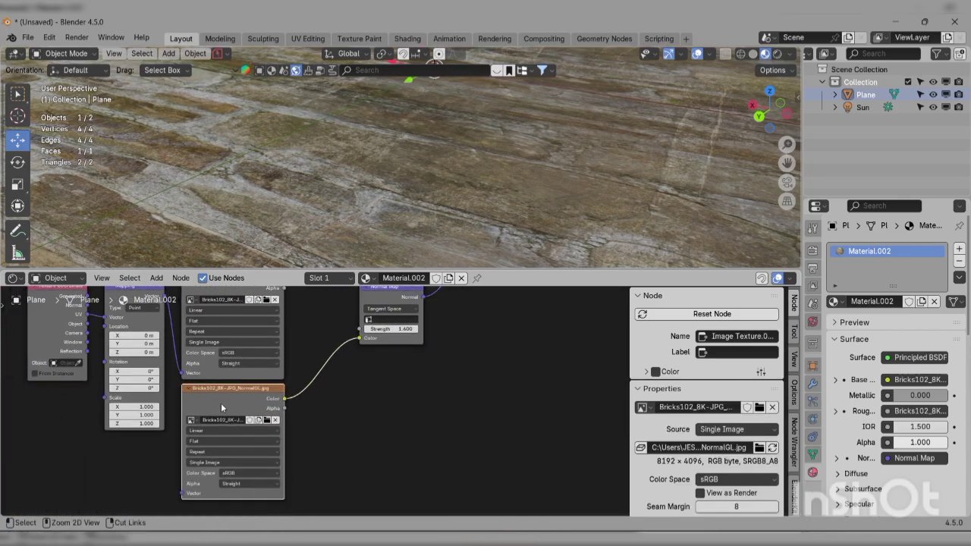
pyautogui.hotkey('ctrl', 't')
pyautogui.scroll(3, 332, 177)
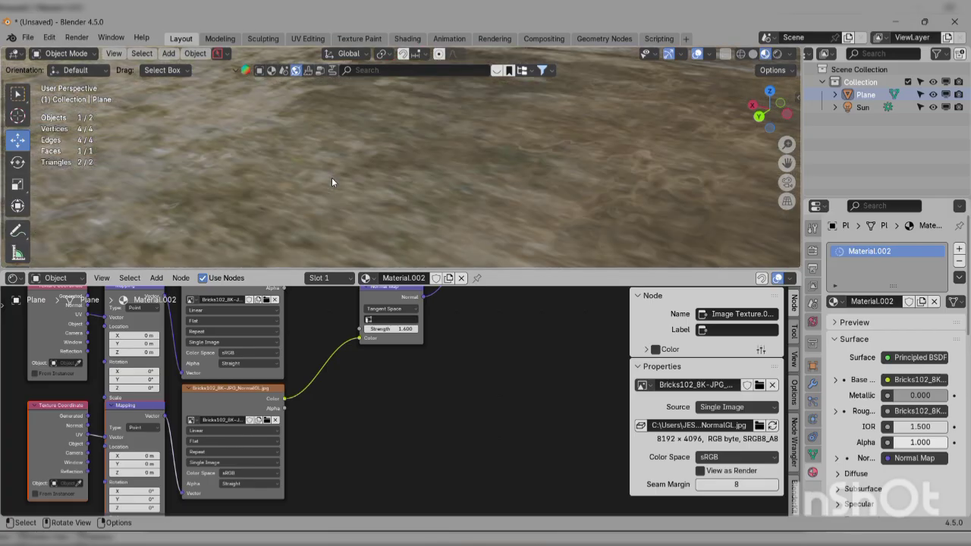
pyautogui.scroll(5, 332, 182)
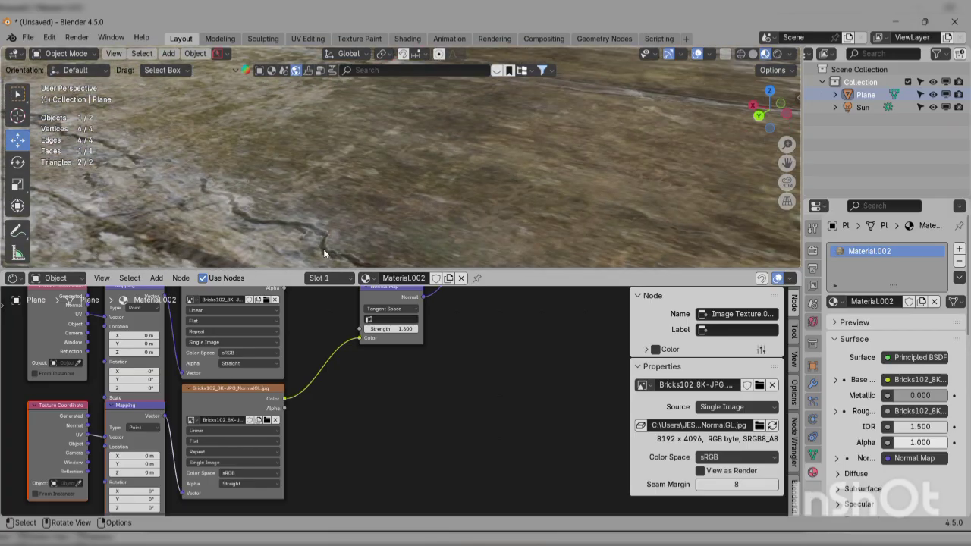
# Step: Set the NormalGL texture's Color Space to Non-Color and check the surface relief on the plane
pyautogui.moveTo(264, 471); pyautogui.dragTo(265, 470, button='middle')
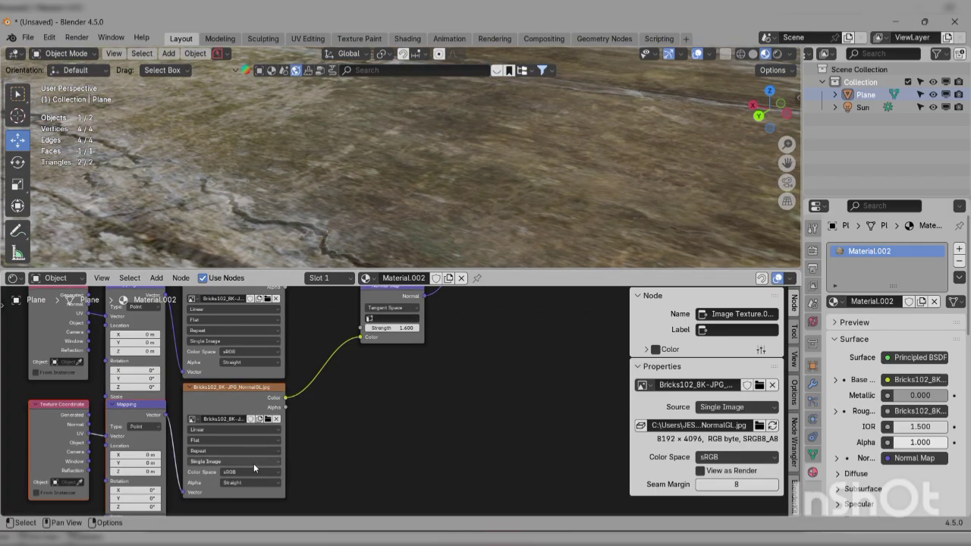
pyautogui.click(253, 473)
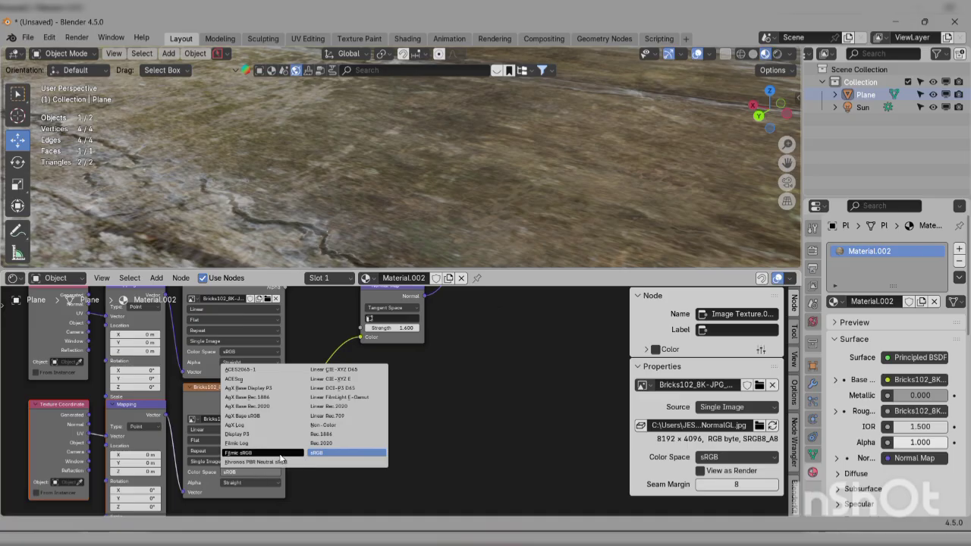
pyautogui.click(322, 426)
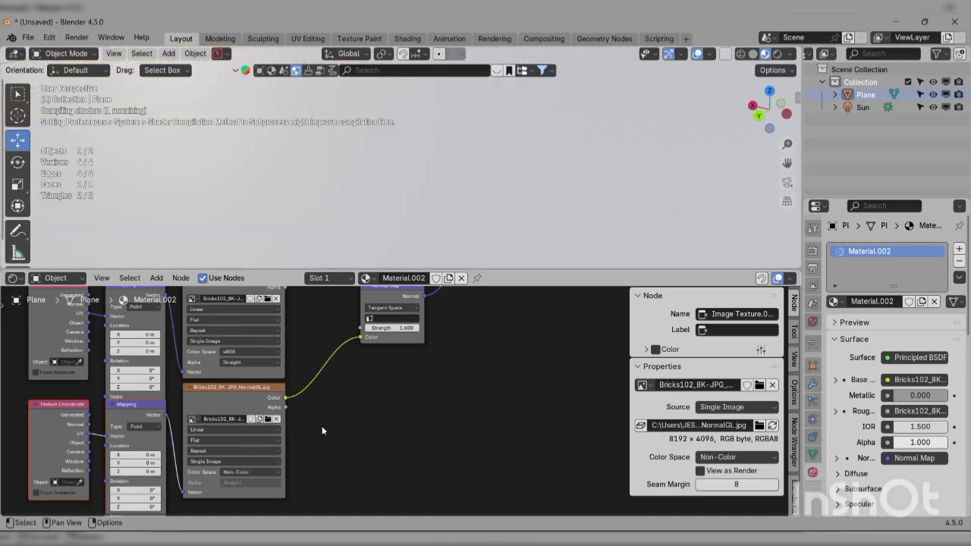
pyautogui.moveTo(410, 227)
pyautogui.mouseDown(button='middle')
pyautogui.moveTo(419, 203)
pyautogui.moveTo(414, 213)
pyautogui.mouseUp(button='middle')
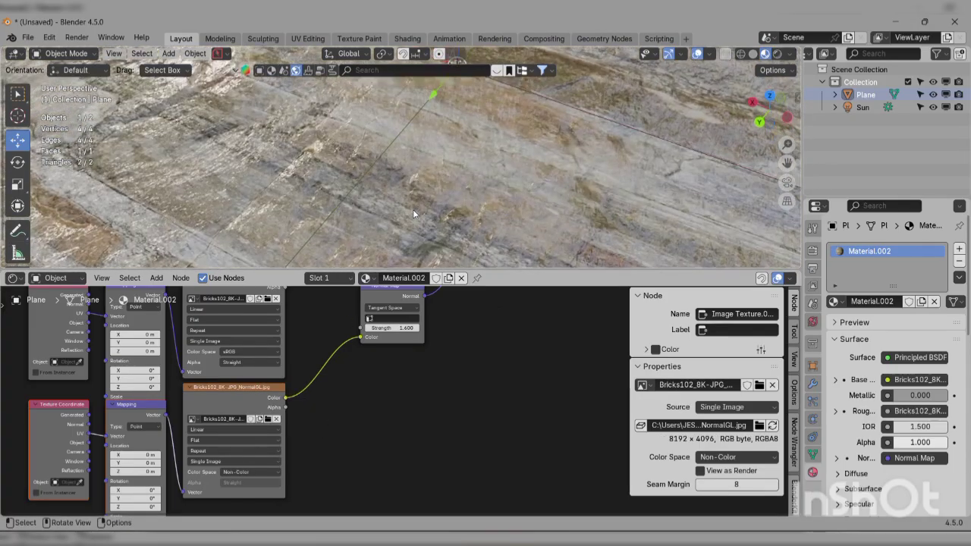
pyautogui.scroll(5, 413, 209)
pyautogui.scroll(2, 251, 376)
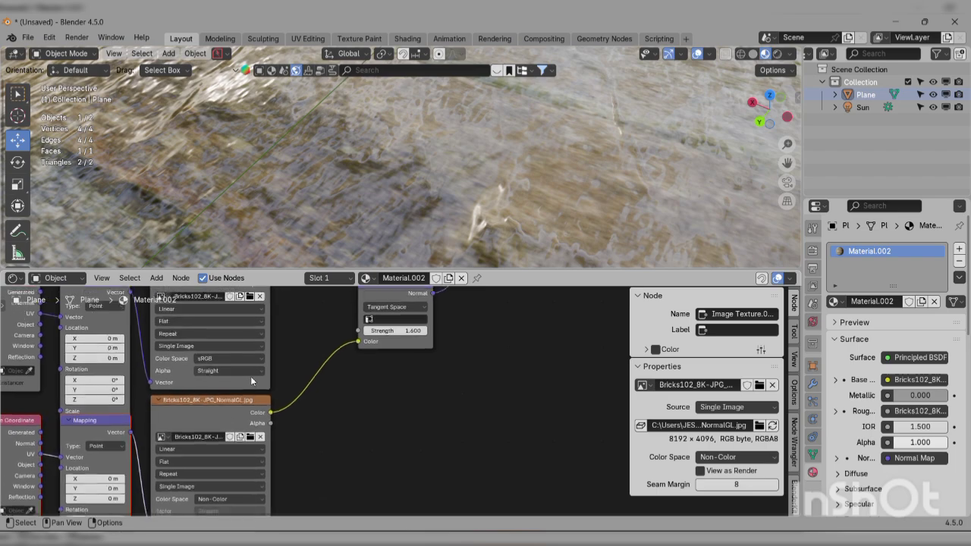
# Step: Set the Roughness texture's Color Space to Non-Color and check the whole brick plane
pyautogui.click(252, 364)
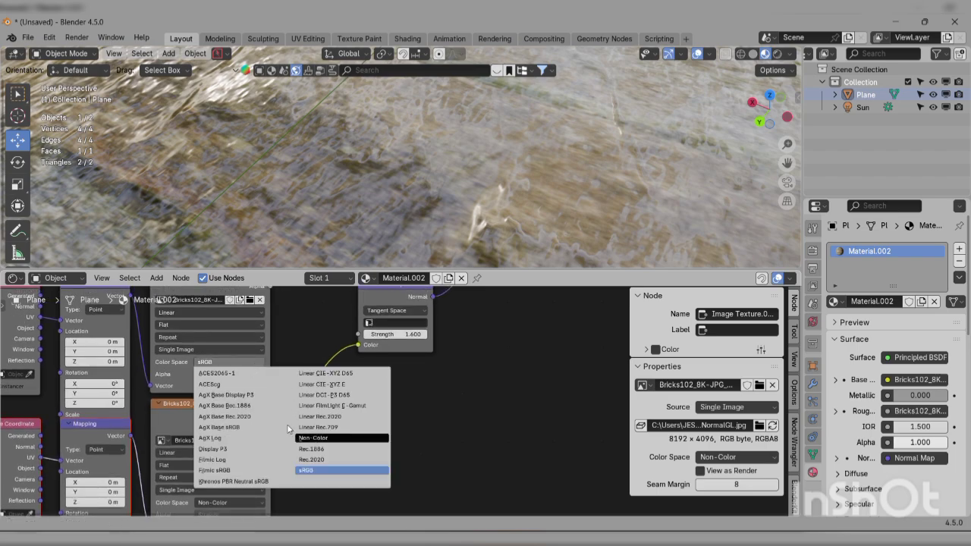
pyautogui.press('Escape')
pyautogui.scroll(3, 235, 383)
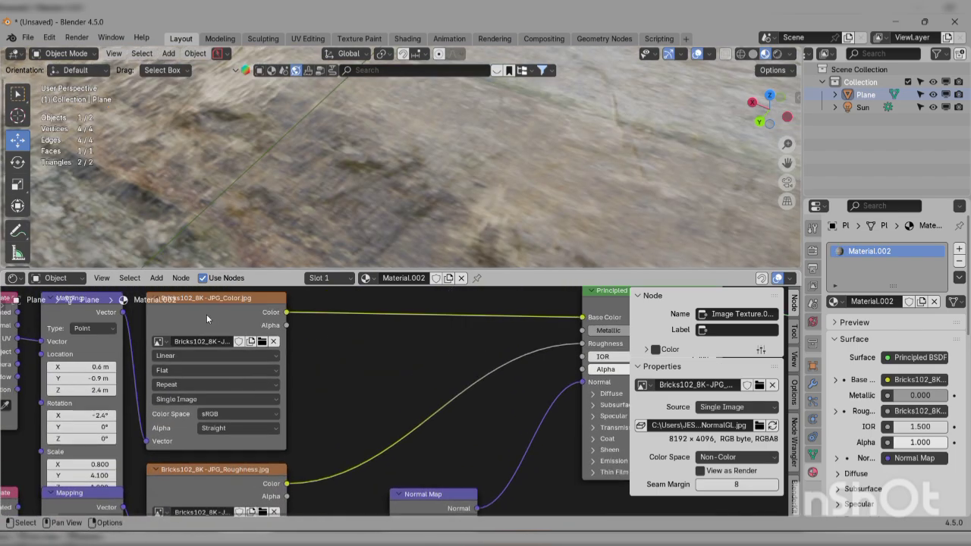
pyautogui.moveTo(485, 174); pyautogui.dragTo(459, 181, button='middle')
pyautogui.scroll(-5, 459, 181)
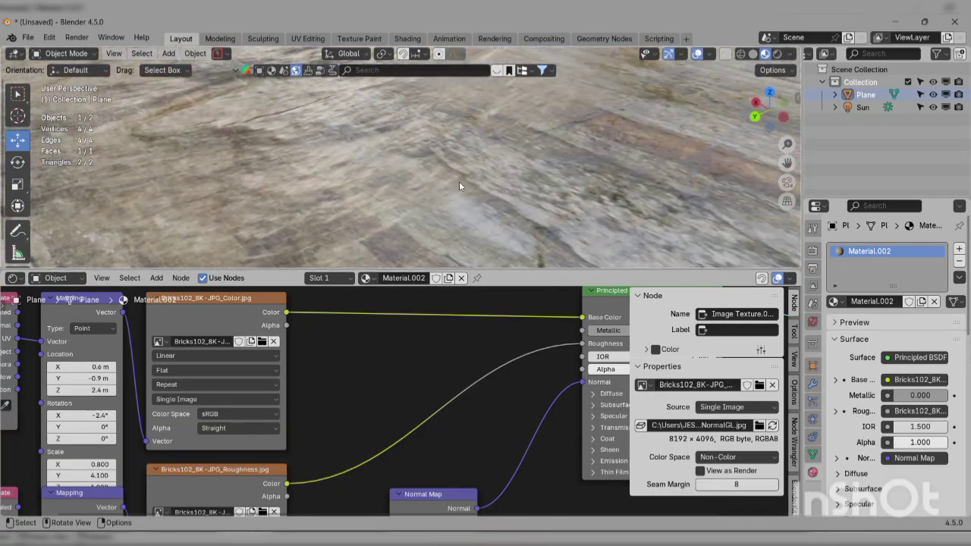
pyautogui.scroll(-3, 459, 181)
# Step: Duplicate the NormalGL Image Texture node and place the copy directly below it
pyautogui.keyDown('shift'); pyautogui.scroll(-5, 445, 395); pyautogui.keyUp('shift')
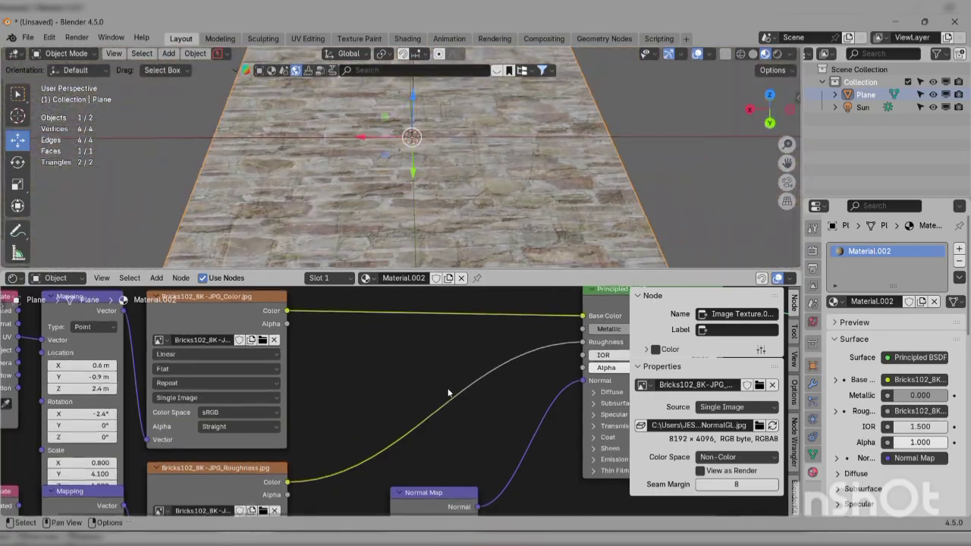
pyautogui.keyDown('shift'); pyautogui.scroll(-5, 285, 493); pyautogui.keyUp('shift')
pyautogui.keyDown('ctrl'); pyautogui.hscroll(-2, 303, 470); pyautogui.keyUp('ctrl')
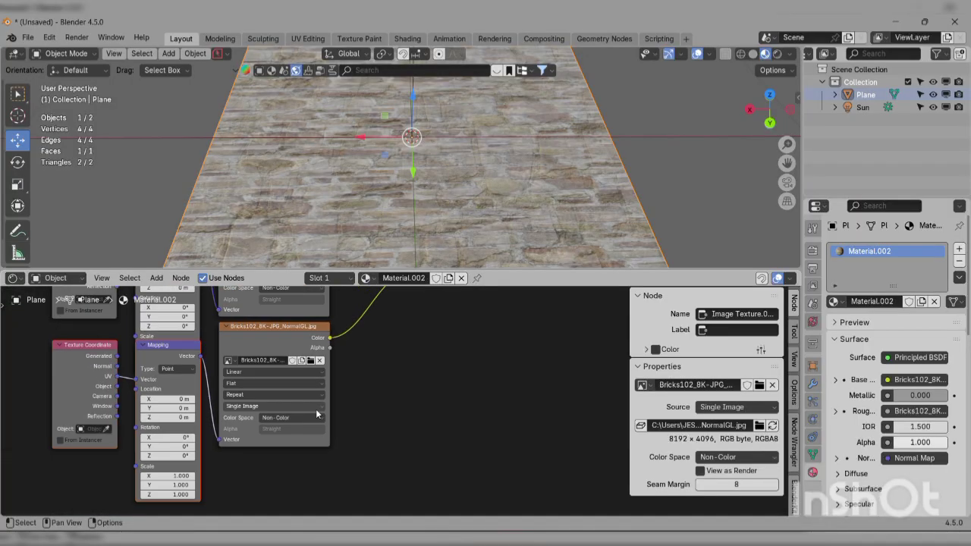
pyautogui.click(308, 447)
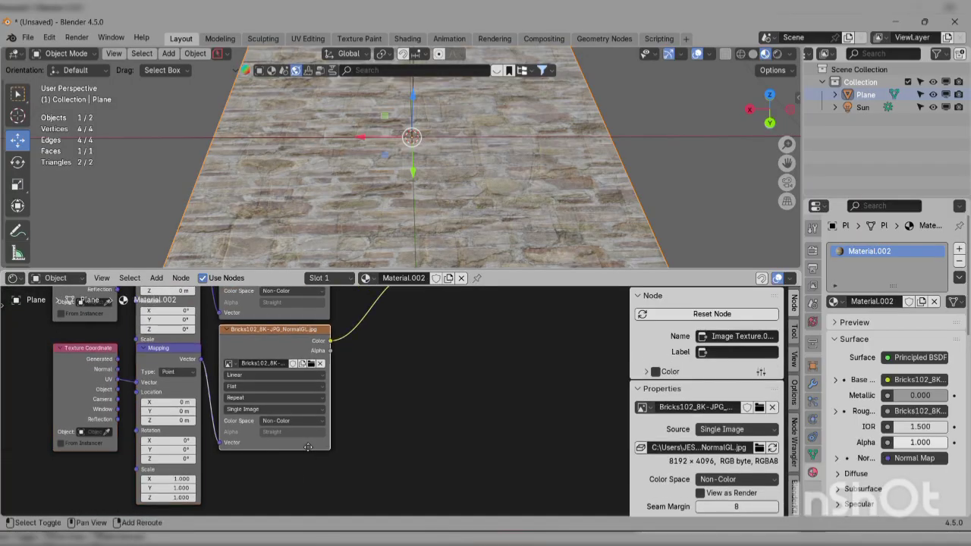
pyautogui.hotkey('shift', 'd')
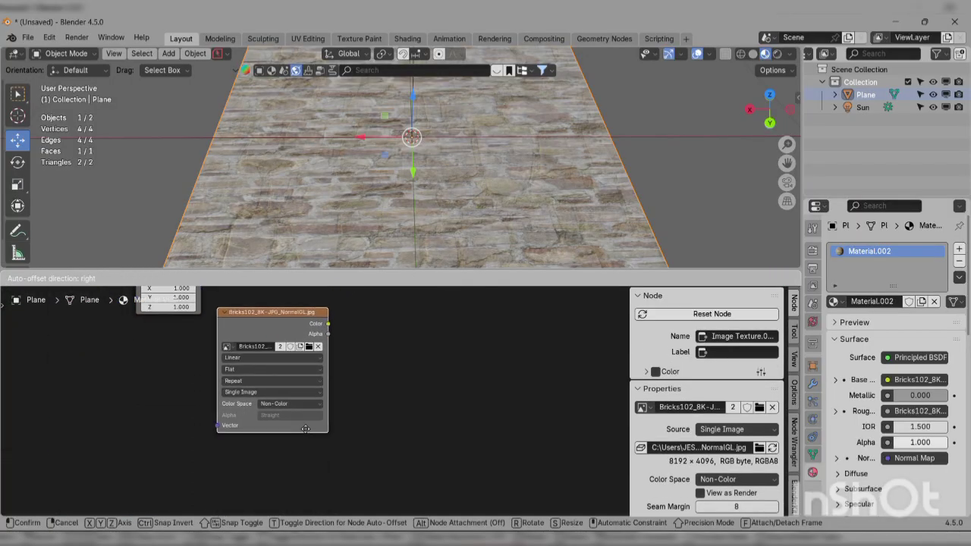
pyautogui.click(317, 430)
pyautogui.scroll(-1, 317, 431)
pyautogui.scroll(1, 337, 435)
pyautogui.keyDown('shift'); pyautogui.scroll(4, 334, 437); pyautogui.keyUp('shift')
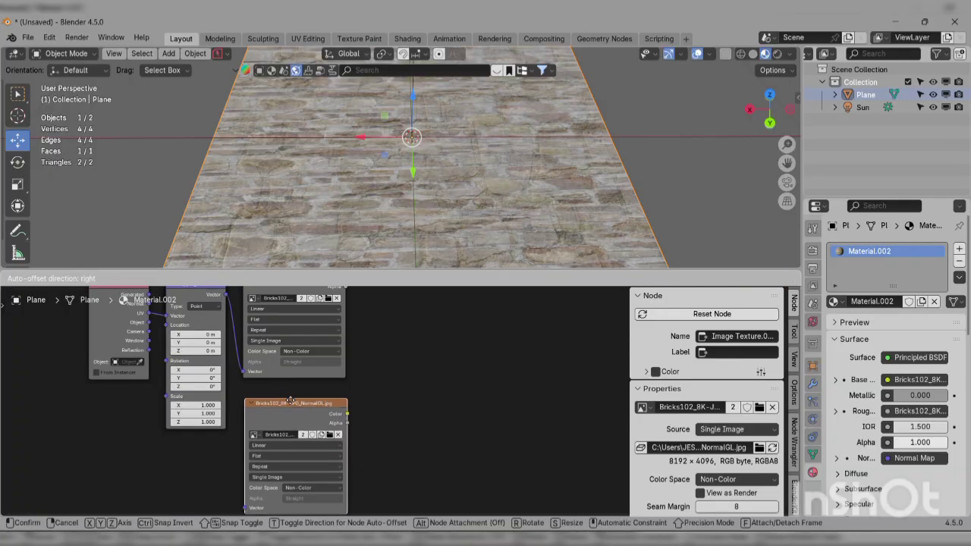
pyautogui.keyDown('ctrl'); pyautogui.hscroll(2, 328, 439); pyautogui.keyUp('ctrl')
pyautogui.scroll(-3, 331, 434)
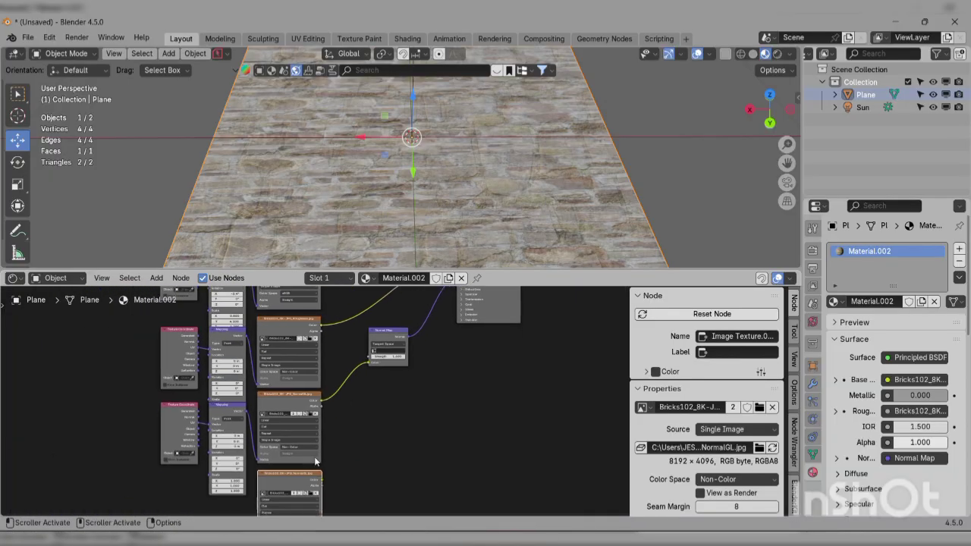
# Step: Load Bricks102_8K-JPG_Displacement.jpg from the Bricks102_8K-JPG folder in Downloads into the duplicated Image Texture node
pyautogui.scroll(5, 308, 463)
pyautogui.click(257, 478)
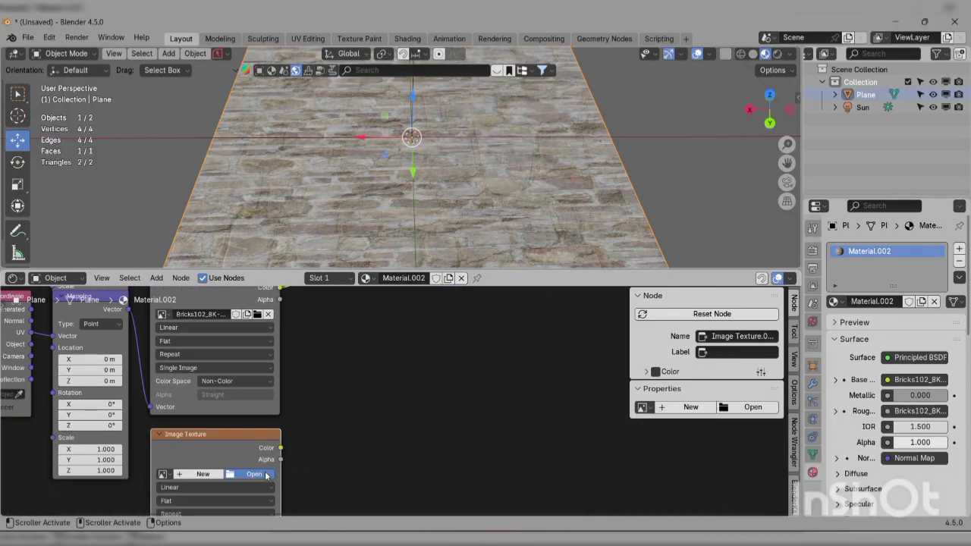
pyautogui.click(233, 223)
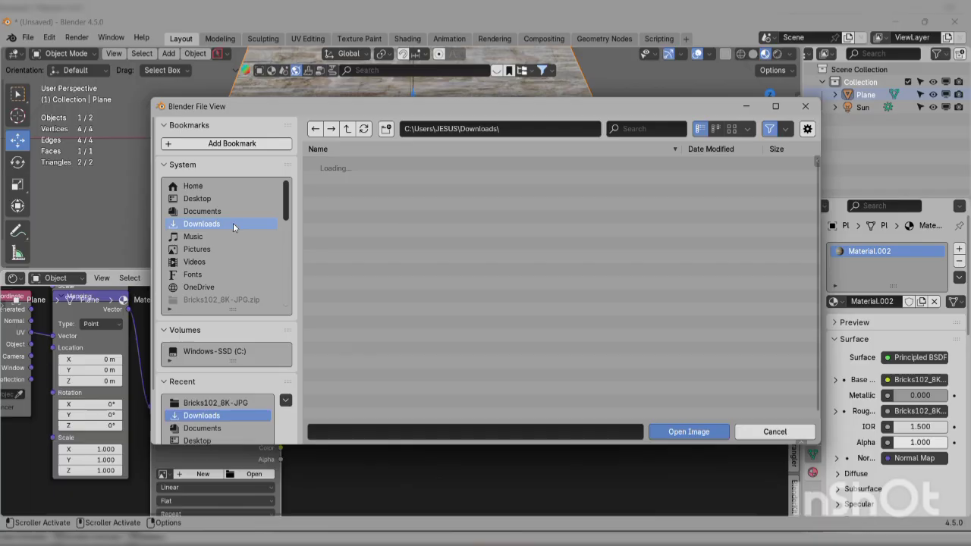
pyautogui.click(631, 129)
pyautogui.write('br')
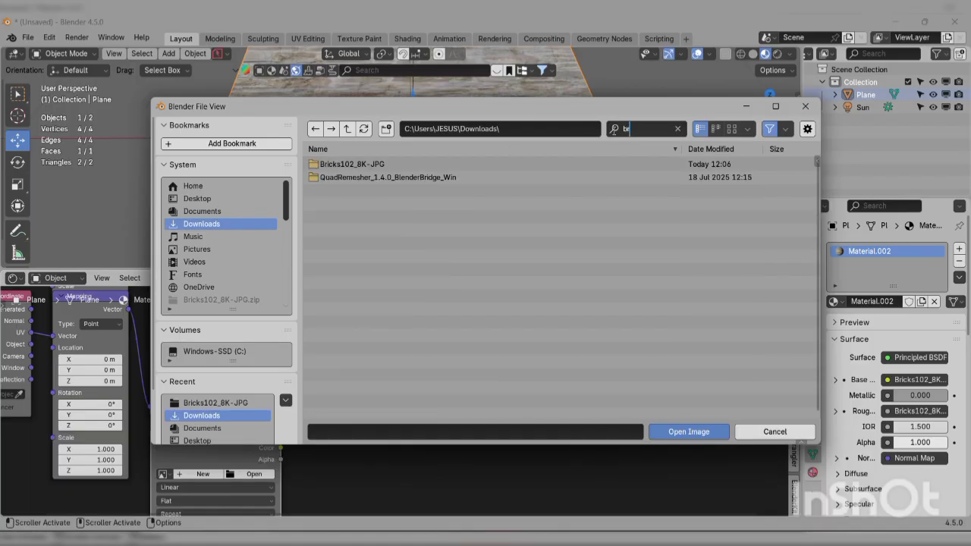
pyautogui.click(425, 163)
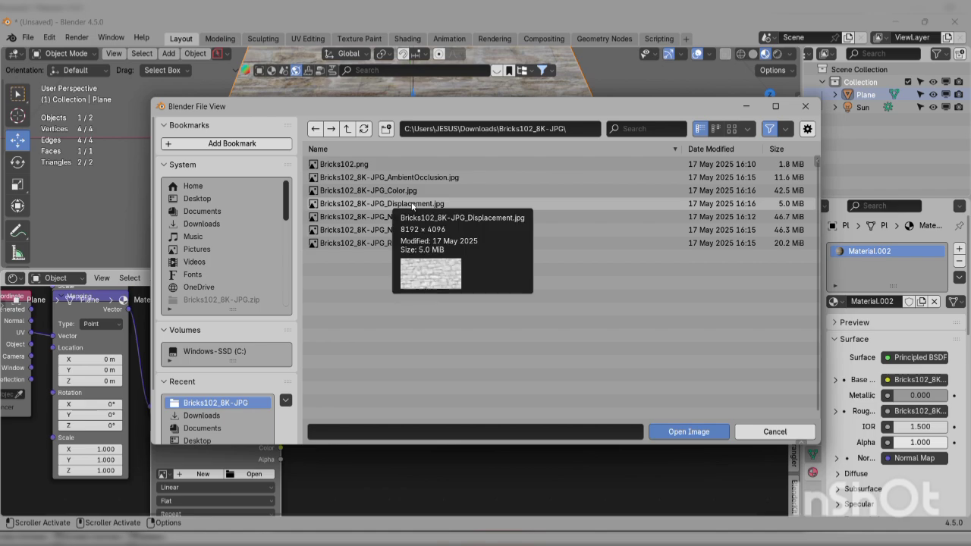
pyautogui.click(412, 204)
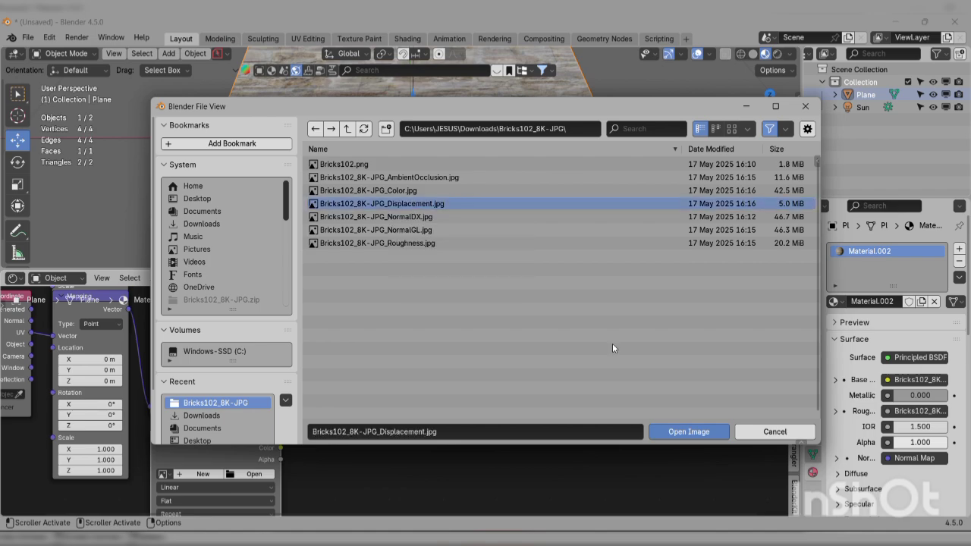
pyautogui.click(679, 433)
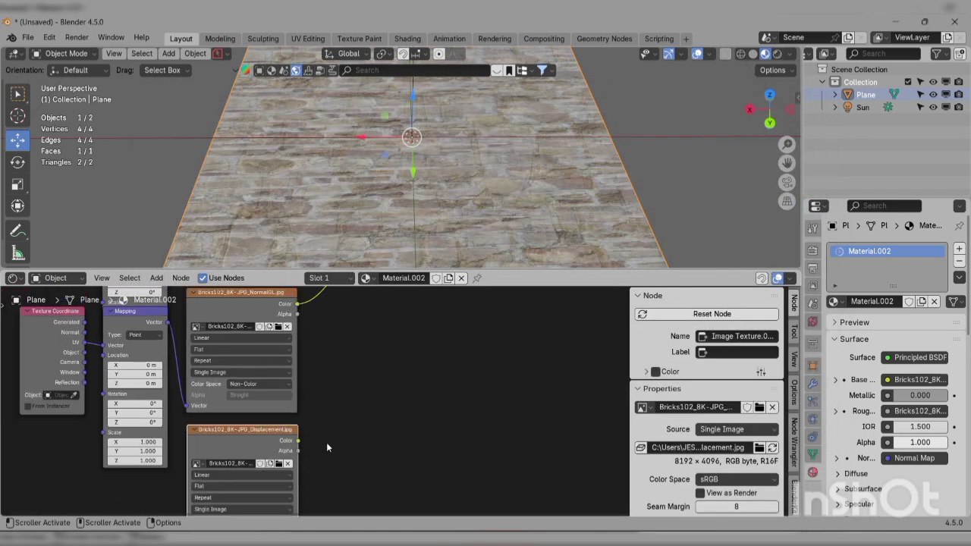
# Step: Link the Displacement texture's Color output to the Material Output's Displacement input and check the plane's surface up close
pyautogui.moveTo(284, 453); pyautogui.dragTo(239, 468, button='middle')
pyautogui.scroll(-3, 269, 455)
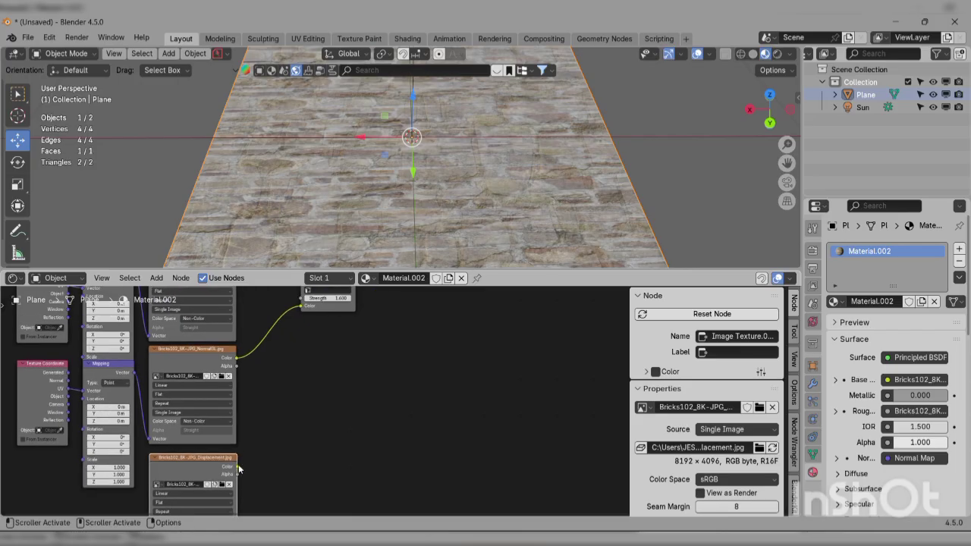
pyautogui.moveTo(395, 374); pyautogui.dragTo(370, 417)
pyautogui.moveTo(551, 324); pyautogui.dragTo(566, 346)
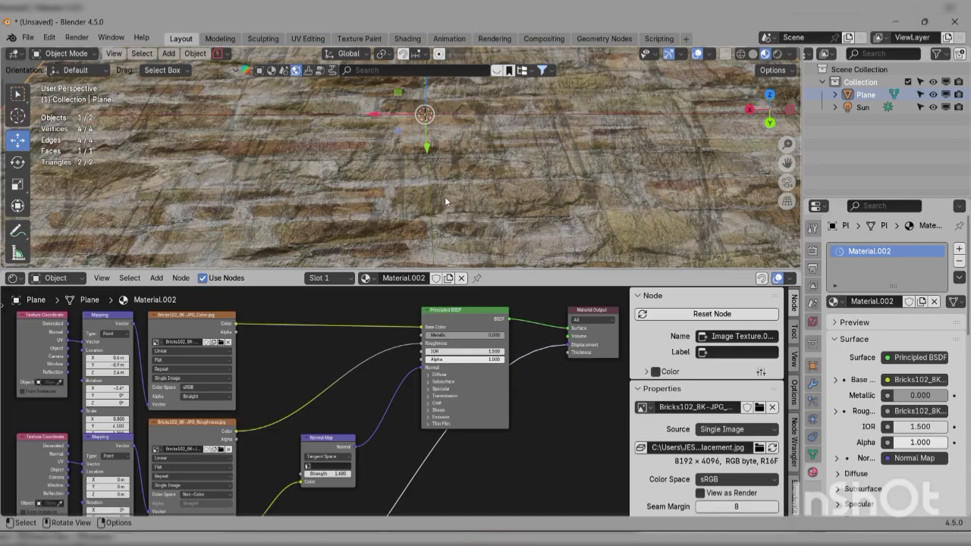
pyautogui.scroll(3, 445, 198)
pyautogui.moveTo(445, 198); pyautogui.dragTo(457, 219, button='middle')
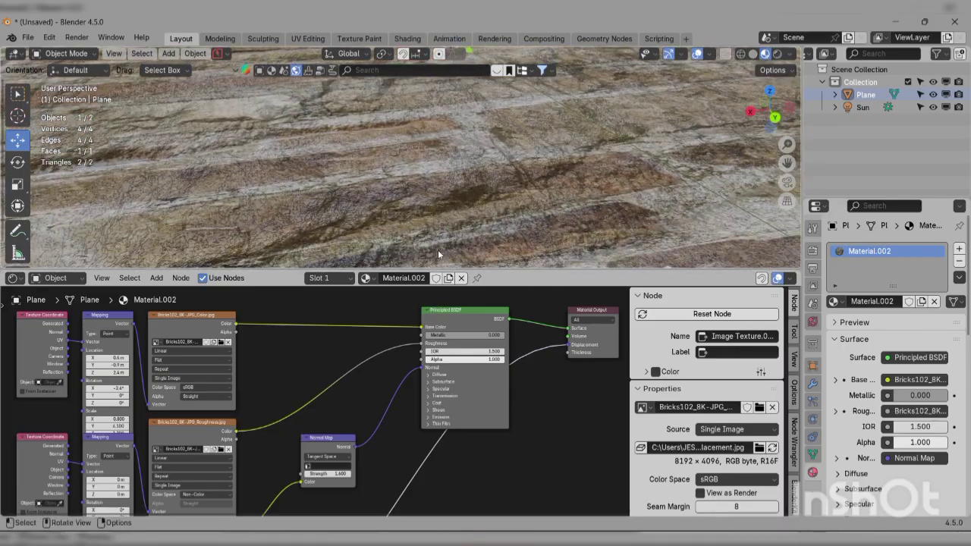
pyautogui.moveTo(439, 251); pyautogui.dragTo(442, 227, button='middle')
pyautogui.scroll(4, 407, 186)
pyautogui.scroll(-3, 388, 201)
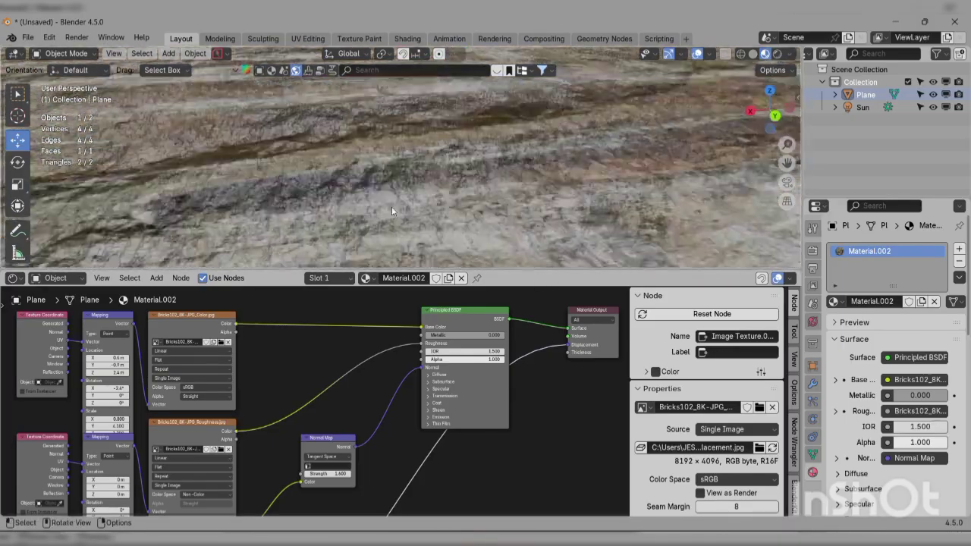
# Step: Cut the link into the Material Output's Displacement input to compare the surface, and reconnect the Displacement texture's Color output
pyautogui.keyDown('ctrl'); pyautogui.moveTo(551, 349); pyautogui.dragTo(544, 353, button='right'); pyautogui.keyUp('ctrl')
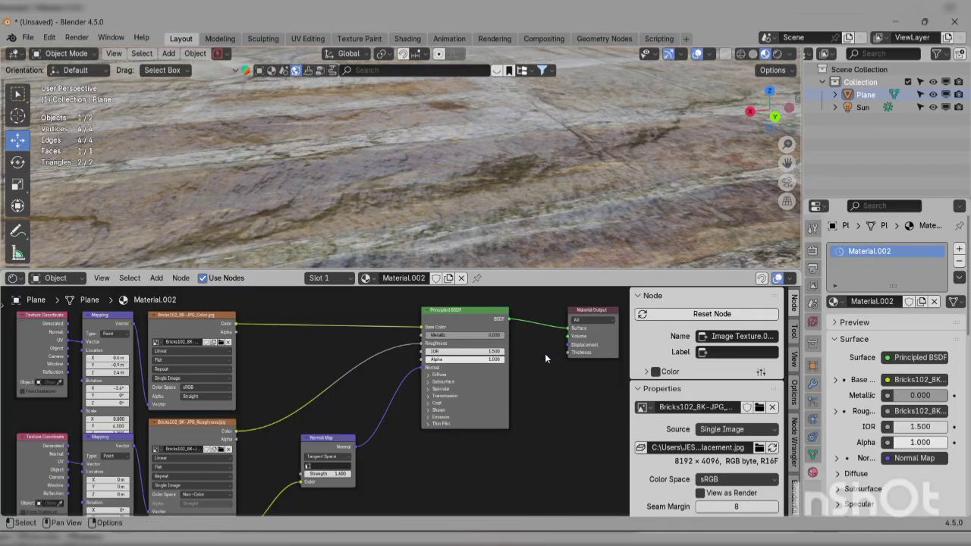
pyautogui.scroll(-2, 392, 415)
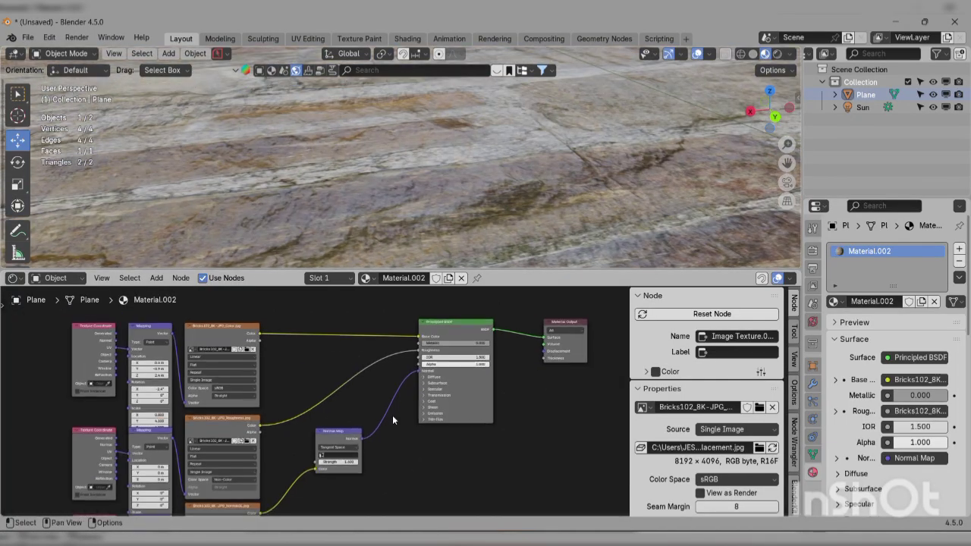
pyautogui.scroll(-3, 284, 493)
pyautogui.scroll(-4, 279, 485)
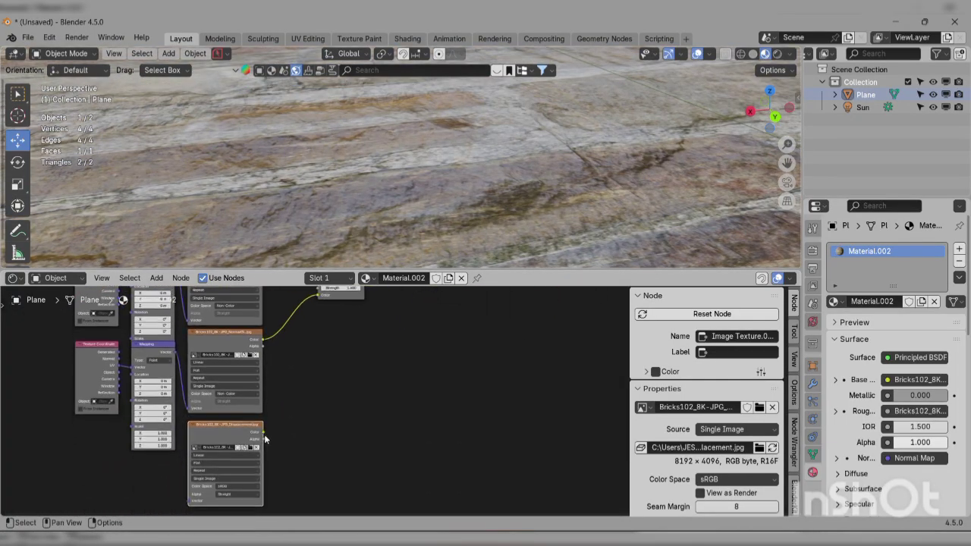
pyautogui.moveTo(263, 432); pyautogui.dragTo(545, 313)
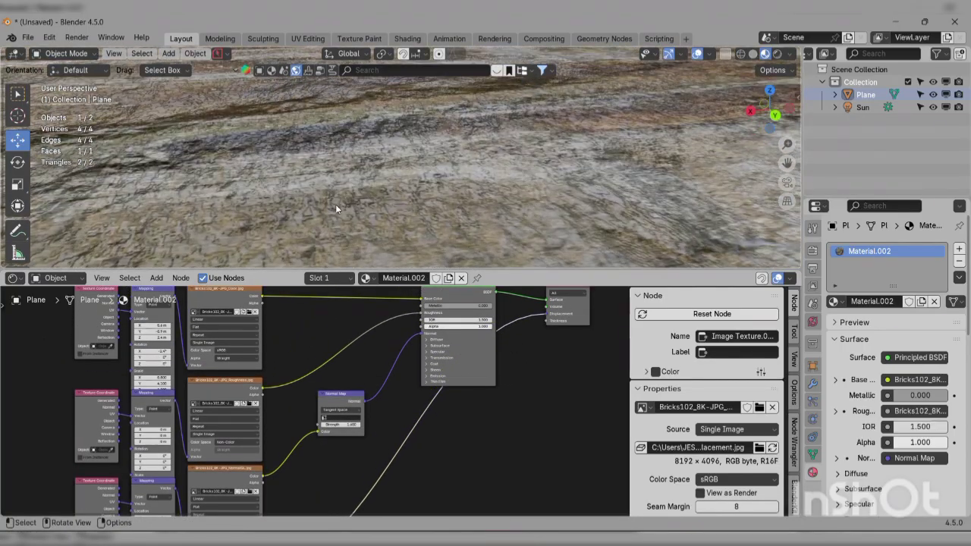
# Step: Move the Principled BSDF node away from the Material Output and insert a Displacement node into the link from the Displacement texture
pyautogui.scroll(-3, 435, 381)
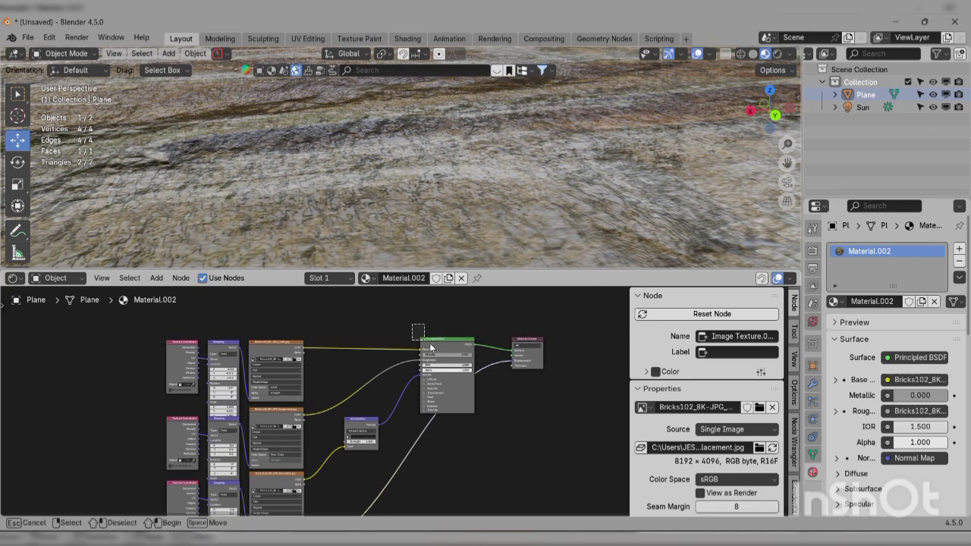
pyautogui.moveTo(433, 342); pyautogui.dragTo(400, 327)
pyautogui.moveTo(367, 491); pyautogui.dragTo(372, 443, button='middle')
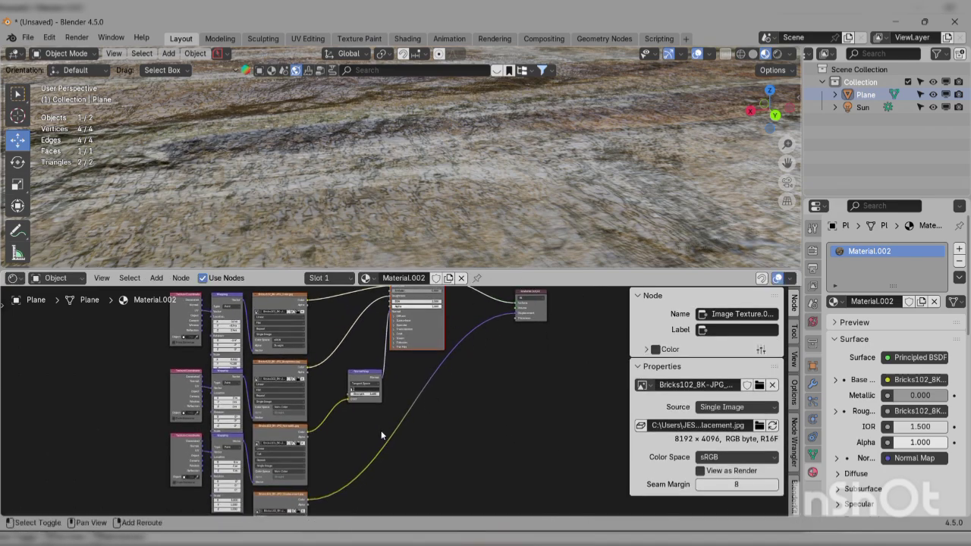
pyautogui.hotkey('shift', 'a')
pyautogui.click(343, 371)
pyautogui.write('d')
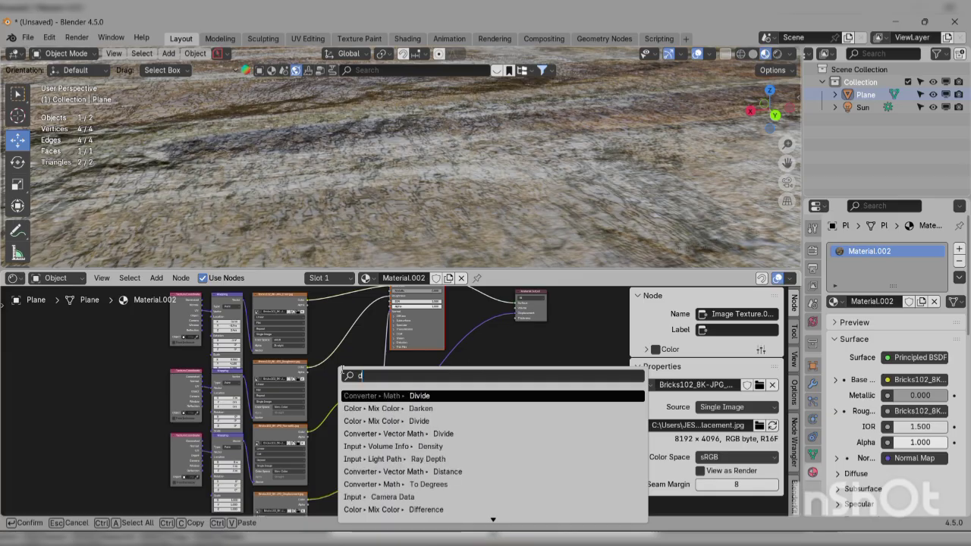
pyautogui.write('is')
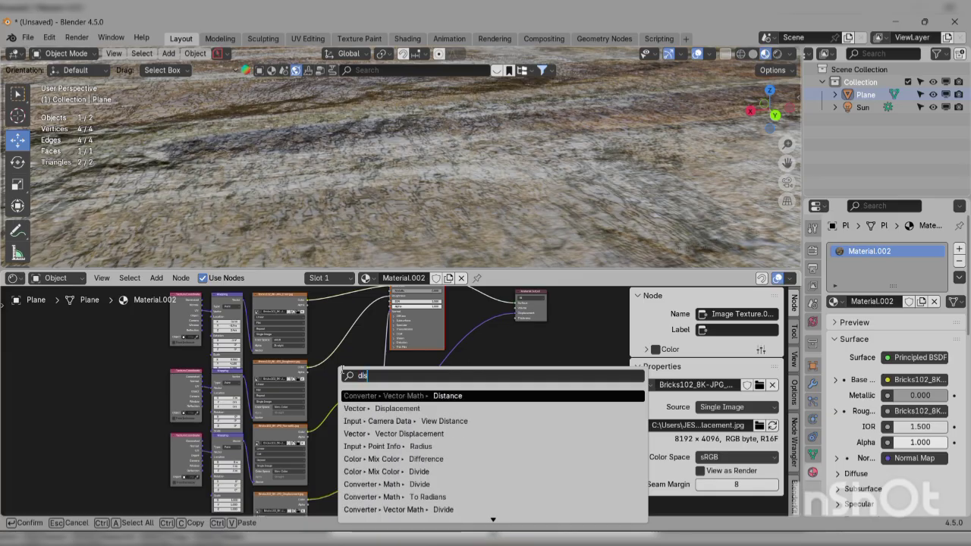
pyautogui.write('p')
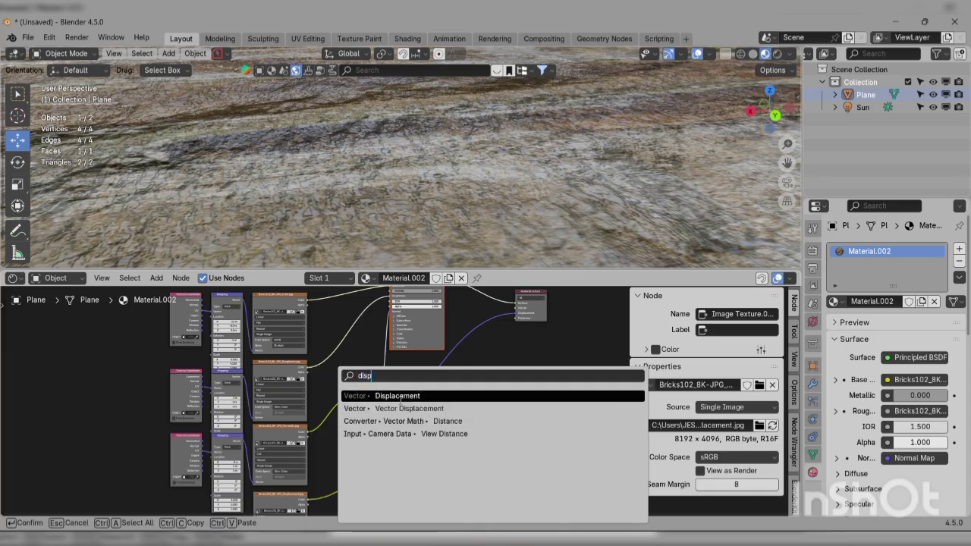
pyautogui.click(389, 395)
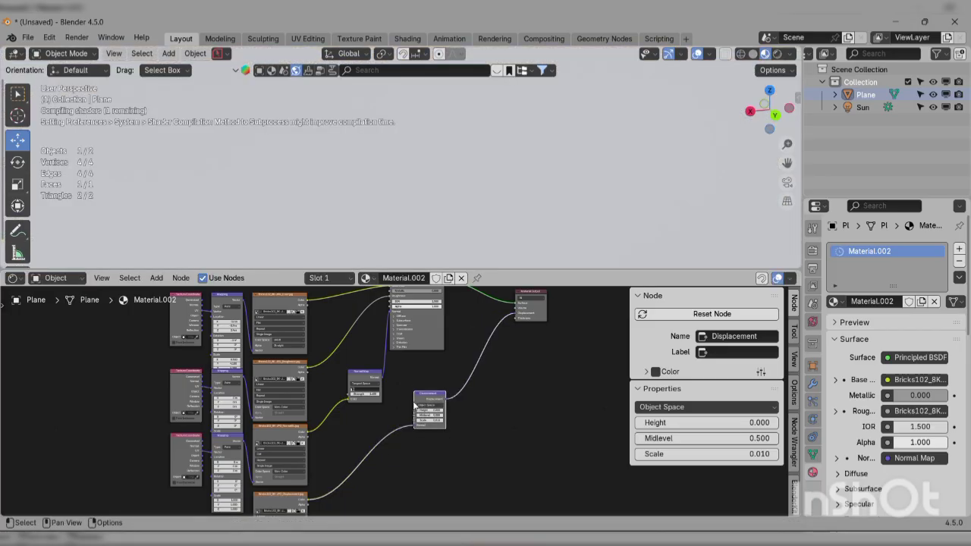
pyautogui.click(418, 403)
# Step: Set the Displacement node's Height to 1.900, Midlevel to 2.600 and Scale to 1.510
pyautogui.scroll(3, 457, 415)
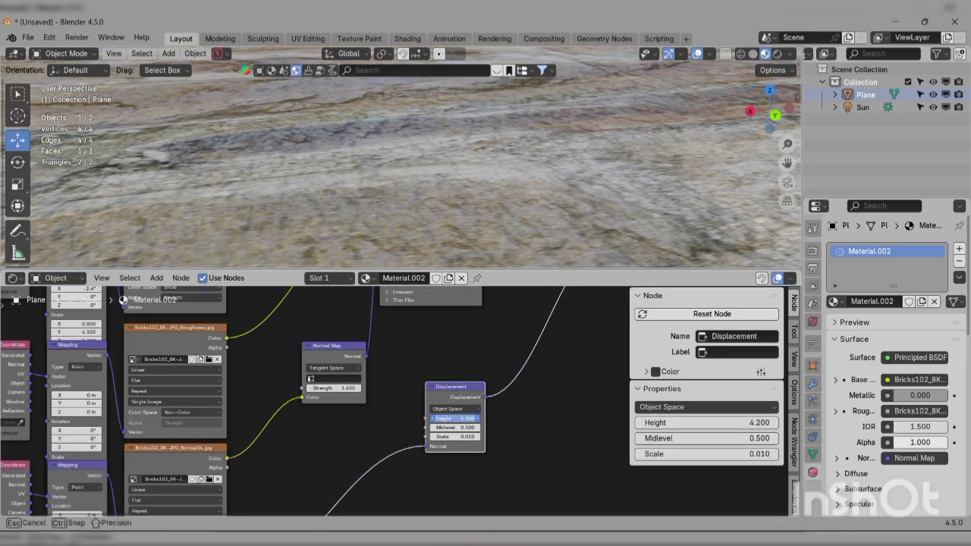
pyautogui.scroll(-2, 451, 423)
pyautogui.moveTo(455, 418); pyautogui.dragTo(447, 424)
pyautogui.scroll(-4, 485, 402)
pyautogui.moveTo(541, 356); pyautogui.dragTo(524, 385, button='middle')
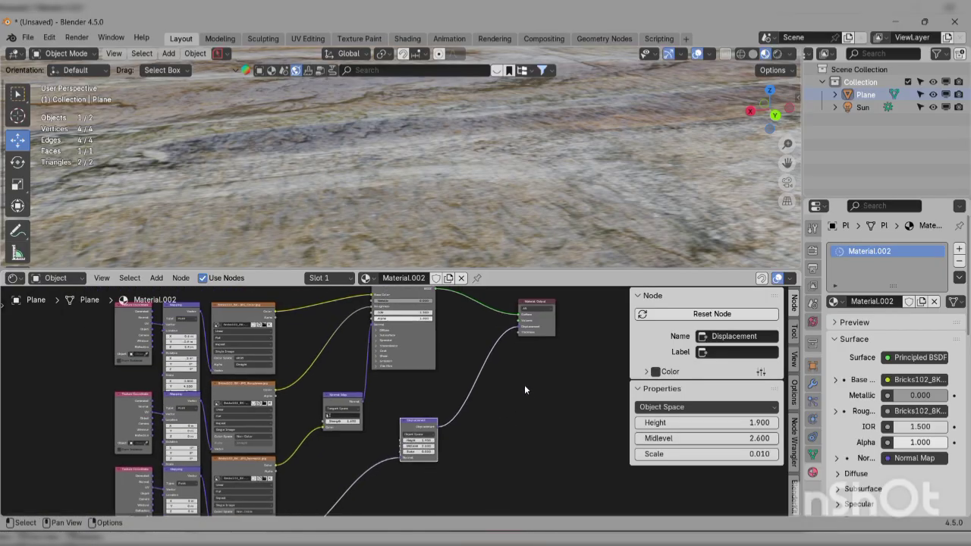
pyautogui.scroll(3, 520, 391)
pyautogui.moveTo(432, 470); pyautogui.dragTo(437, 470)
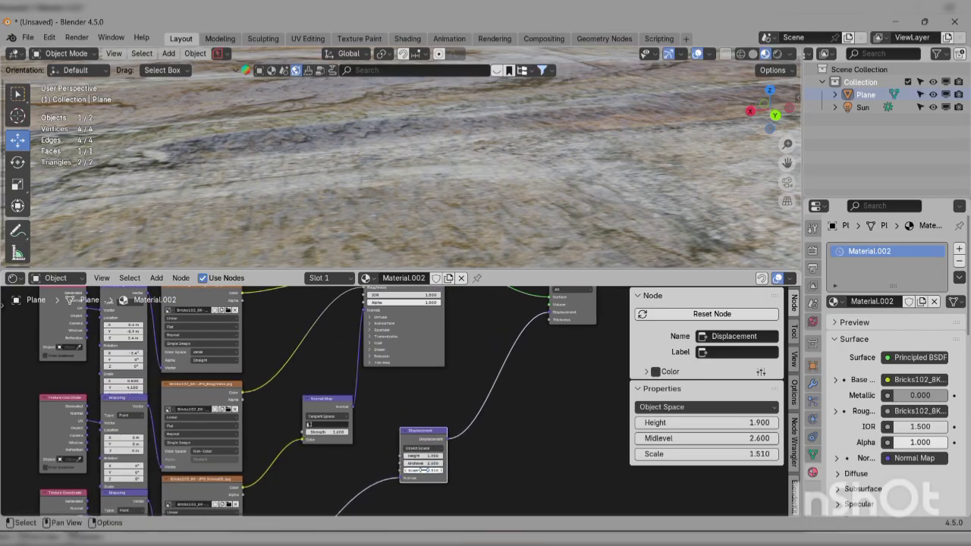
# Step: Add linked Texture Coordinate and Mapping nodes to the Bricks102_8K-JPG_Displacement.jpg Image Texture node
pyautogui.scroll(-4, 434, 464)
pyautogui.moveTo(431, 460); pyautogui.dragTo(448, 408, button='middle')
pyautogui.click(342, 458)
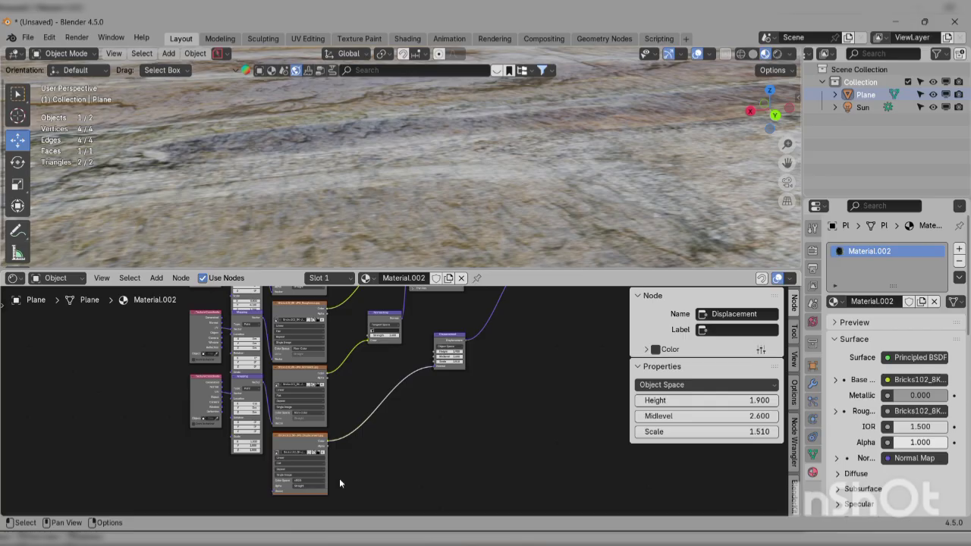
pyautogui.hotkey('ctrl', 't')
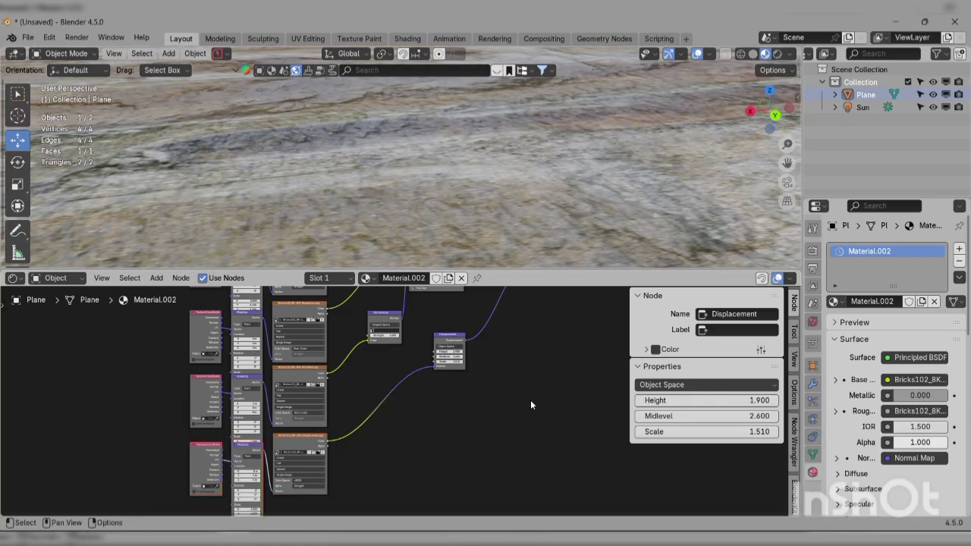
# Step: Set the Displacement texture's Color Space to Non-Color and check the bricks on the plane
pyautogui.scroll(4, 346, 465)
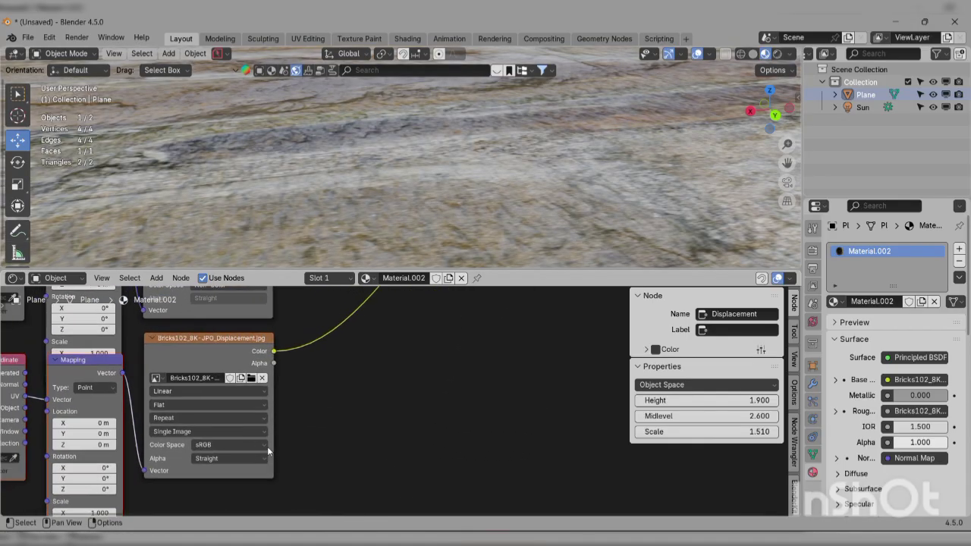
pyautogui.moveTo(267, 449); pyautogui.dragTo(273, 446, button='middle')
pyautogui.click(238, 443)
pyautogui.click(255, 445)
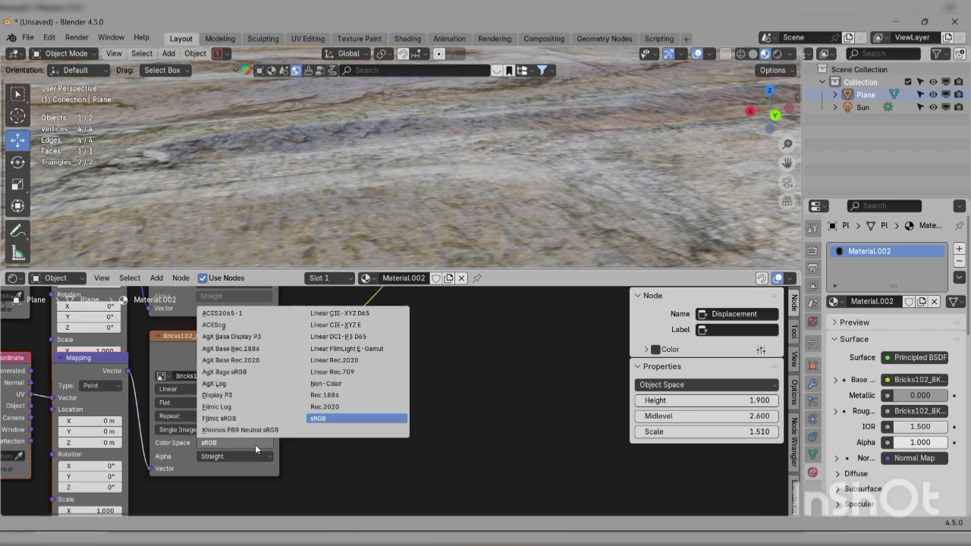
pyautogui.click(326, 383)
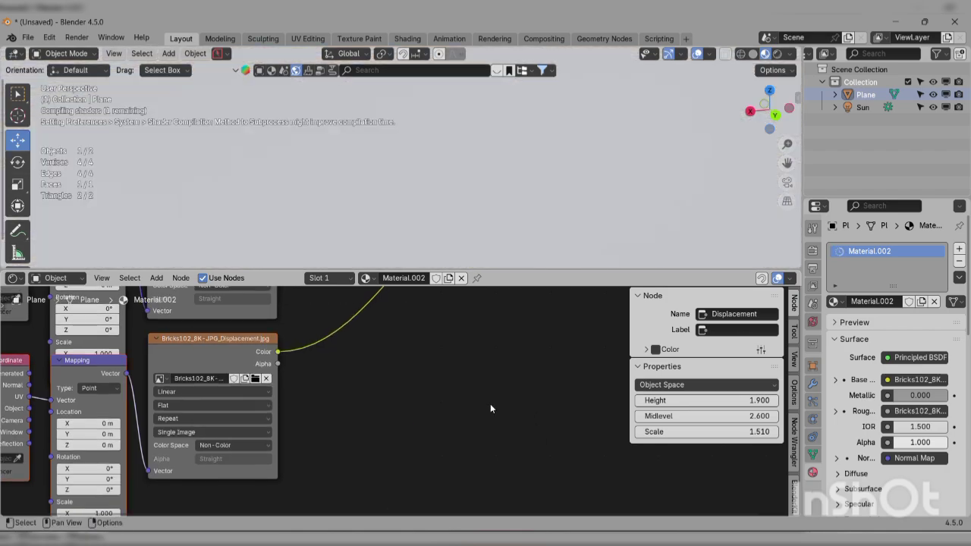
pyautogui.moveTo(490, 404); pyautogui.dragTo(491, 432, button='middle')
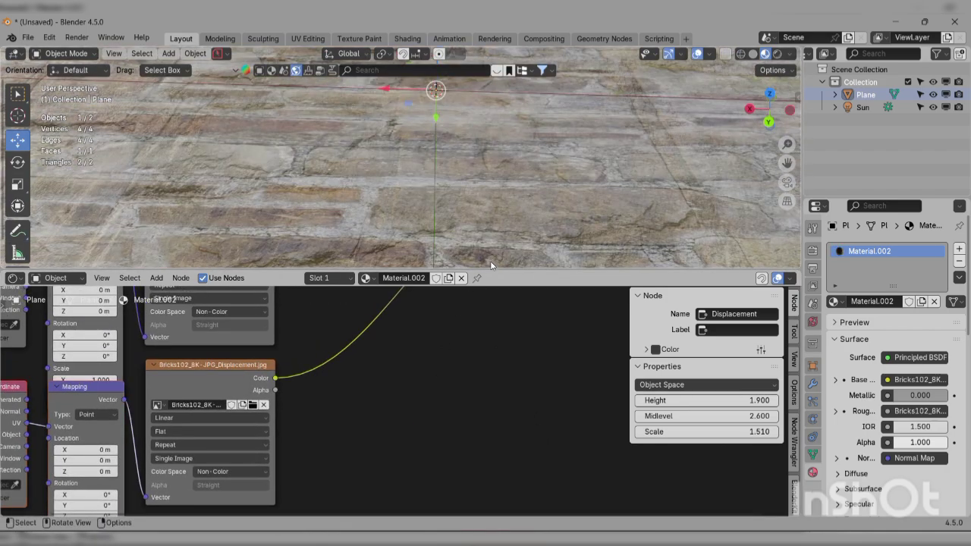
# Step: Enlarge the 3D viewport over the node editor and switch it to Rendered shading to inspect the brick plane
pyautogui.moveTo(492, 270); pyautogui.dragTo(449, 478)
pyautogui.moveTo(449, 471); pyautogui.dragTo(398, 335, button='middle')
pyautogui.scroll(-3, 399, 335)
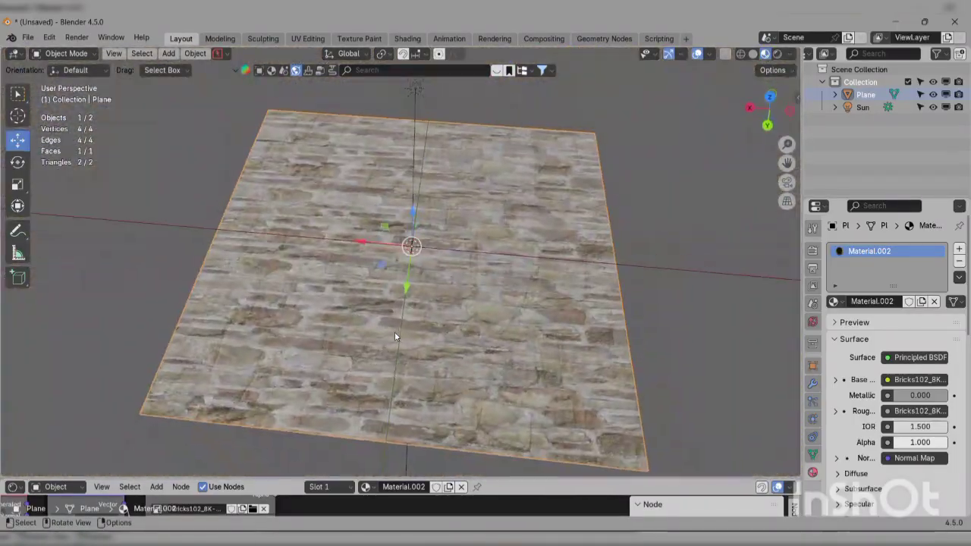
pyautogui.click(777, 55)
pyautogui.scroll(4, 459, 337)
pyautogui.moveTo(459, 337); pyautogui.dragTo(459, 336, button='middle')
pyautogui.scroll(-5, 459, 336)
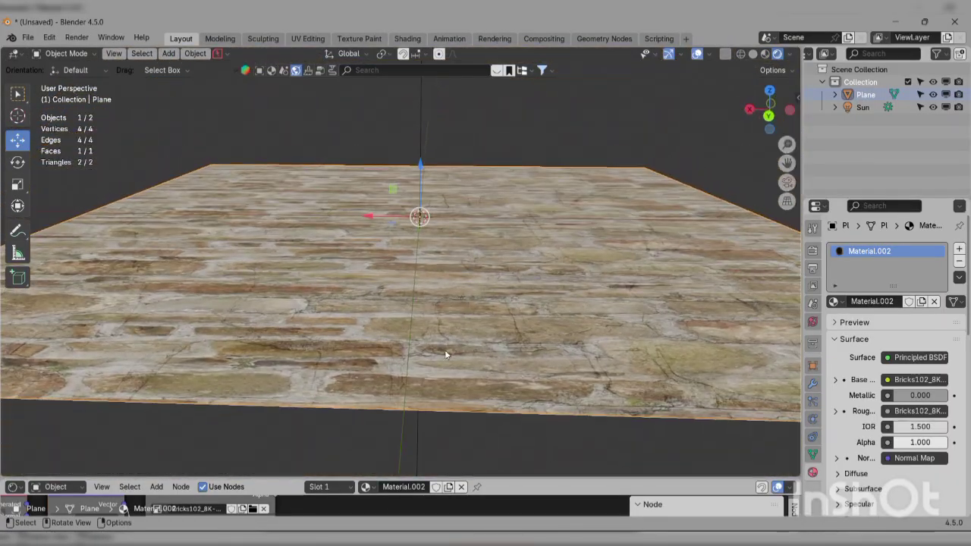
# Step: Set the material's surface Displacement method to Displacement and Bump and check the whole plane
pyautogui.scroll(-8, 880, 379)
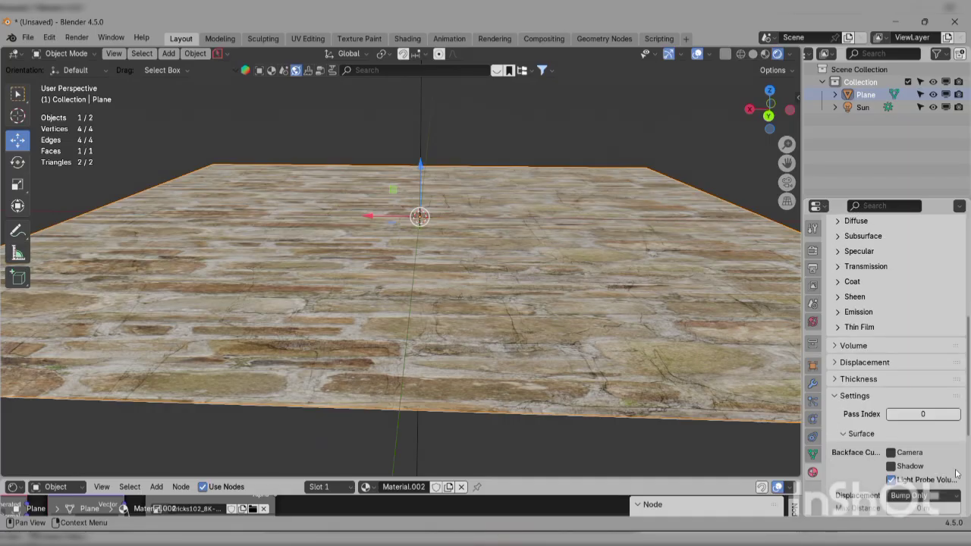
pyautogui.scroll(-2, 904, 496)
pyautogui.click(910, 447)
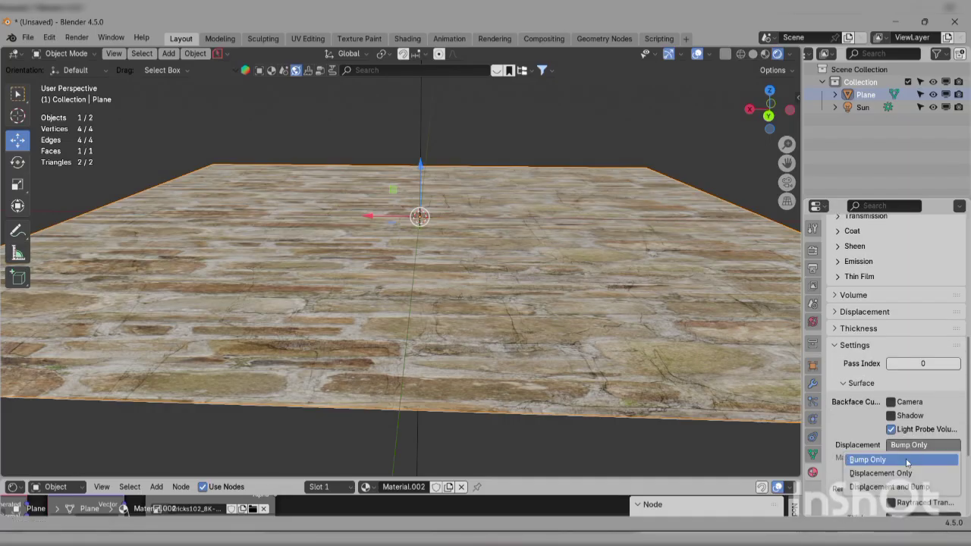
pyautogui.click(872, 488)
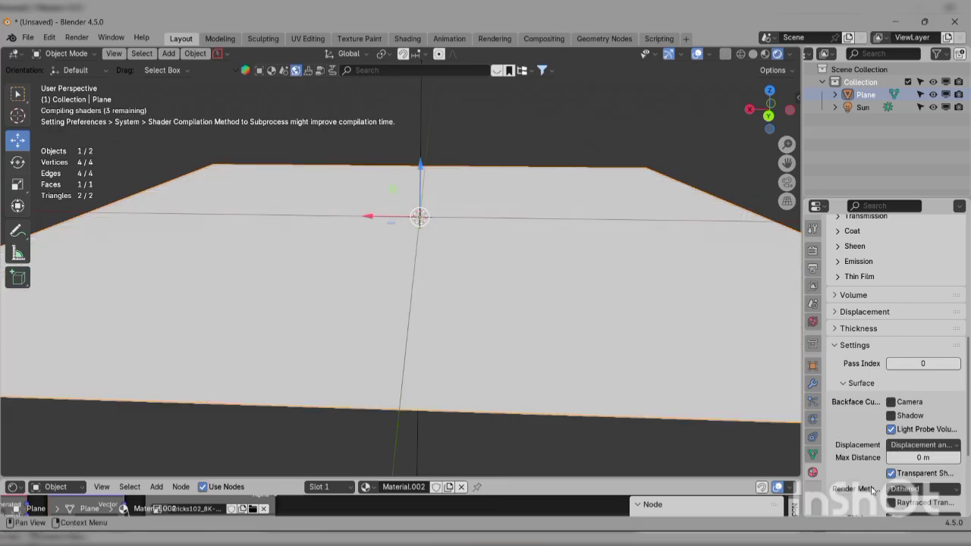
pyautogui.scroll(-5, 593, 353)
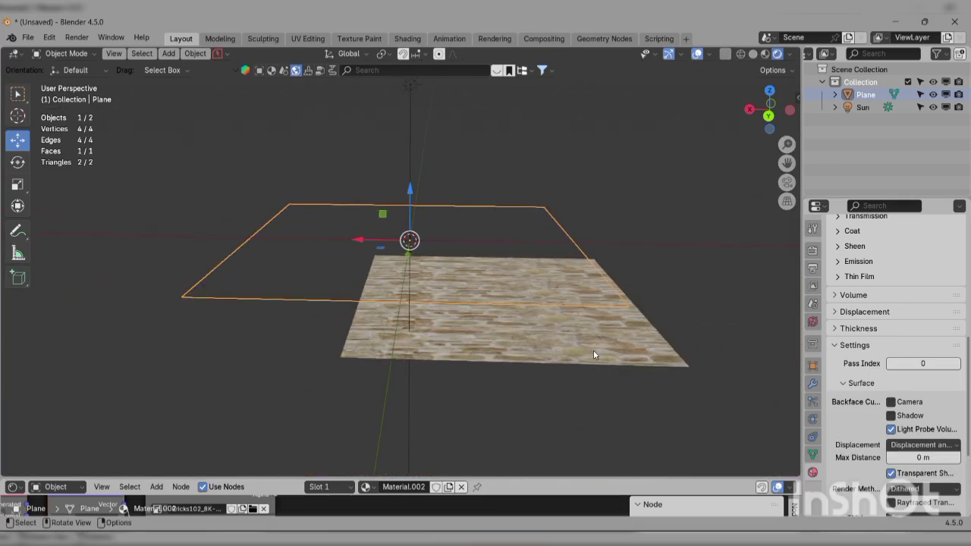
# Step: Set the material's surface Displacement method to Bump Only and check the brick plane from a low angle
pyautogui.moveTo(593, 354)
pyautogui.mouseDown(button='middle')
pyautogui.moveTo(588, 422)
pyautogui.moveTo(606, 383)
pyautogui.moveTo(557, 377)
pyautogui.moveTo(586, 369)
pyautogui.mouseUp(button='middle')
pyautogui.click(600, 386)
pyautogui.scroll(5, 565, 379)
pyautogui.scroll(-5, 587, 369)
pyautogui.scroll(-5, 584, 363)
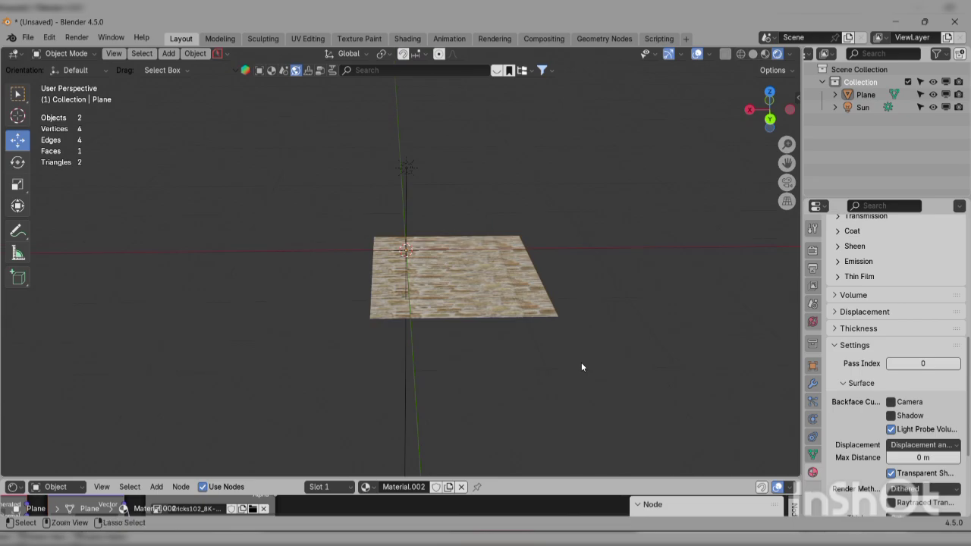
pyautogui.click(898, 445)
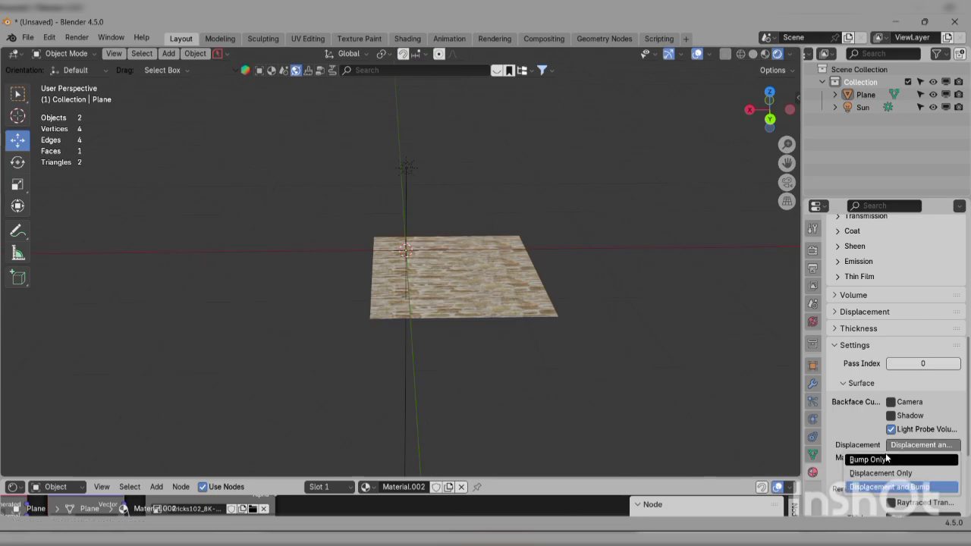
pyautogui.click(886, 458)
pyautogui.scroll(7, 531, 353)
pyautogui.moveTo(539, 348); pyautogui.dragTo(559, 239, button='middle')
pyautogui.scroll(-3, 554, 325)
pyautogui.click(531, 247)
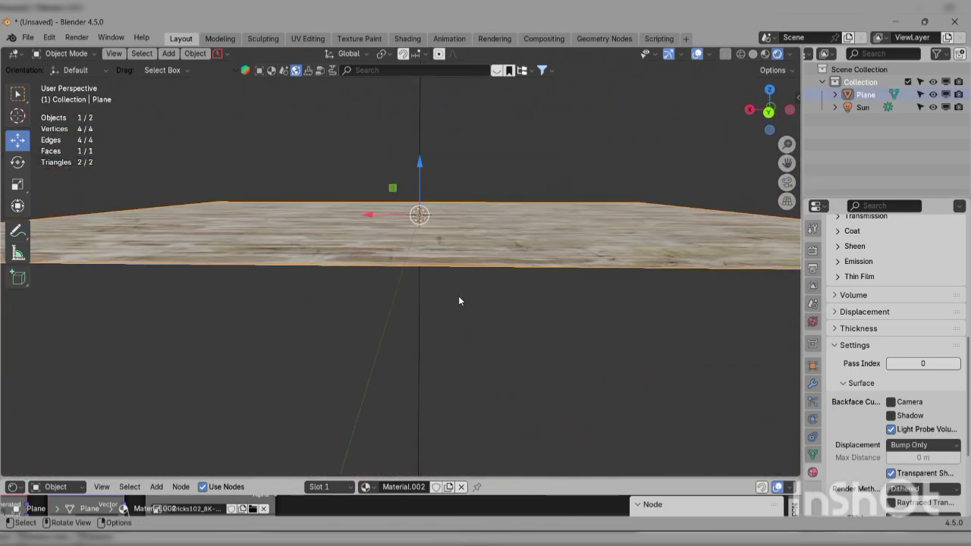
# Step: Set the surface Displacement method back to Displacement and Bump and bring the whole plane into sight
pyautogui.click(905, 446)
pyautogui.click(910, 485)
pyautogui.moveTo(617, 431); pyautogui.dragTo(535, 183, button='middle')
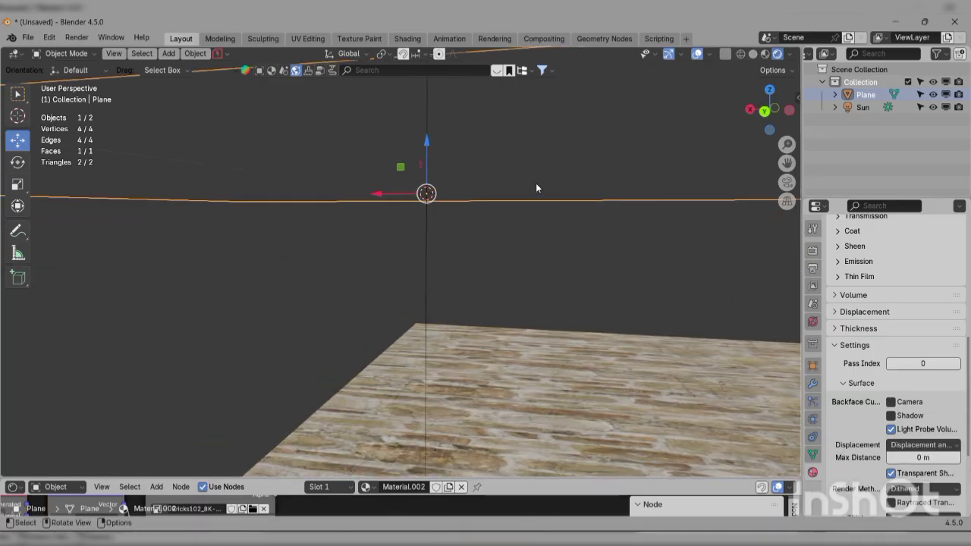
pyautogui.moveTo(584, 438); pyautogui.dragTo(504, 283, button='middle')
# Step: Set the plane's origin to its geometry
pyautogui.rightClick(455, 269)
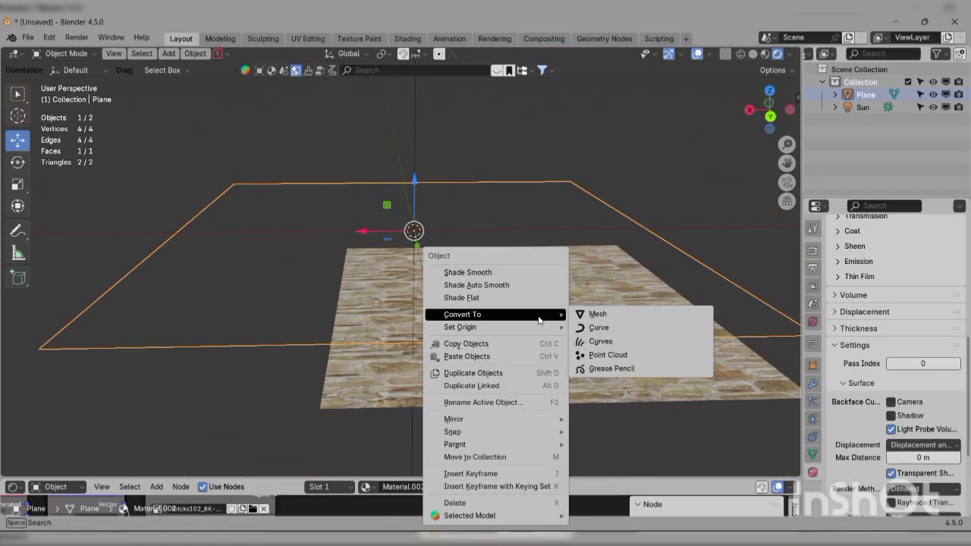
pyautogui.rightClick(534, 302)
pyautogui.moveTo(523, 328)
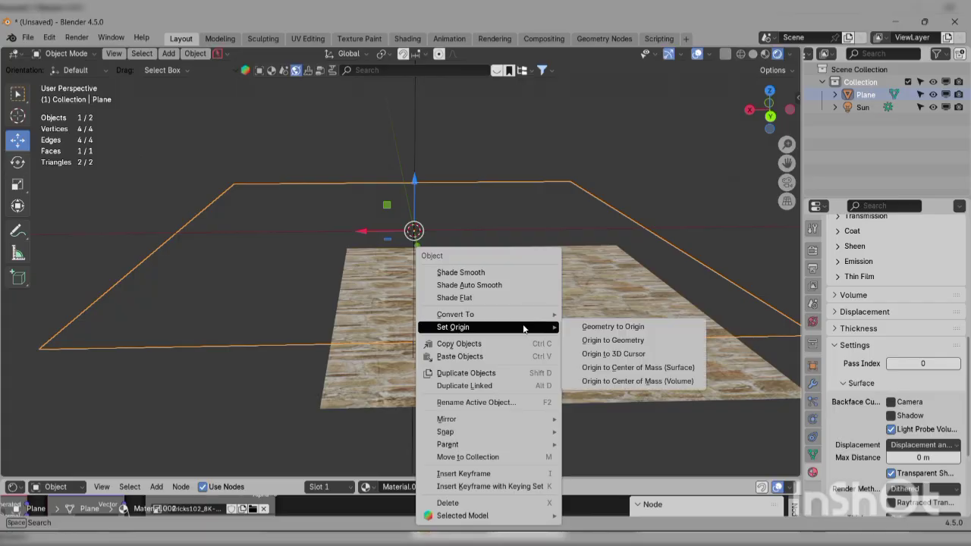
pyautogui.click(610, 341)
# Step: Set the plane's origin to the 3D cursor
pyautogui.rightClick(539, 327)
pyautogui.moveTo(576, 327)
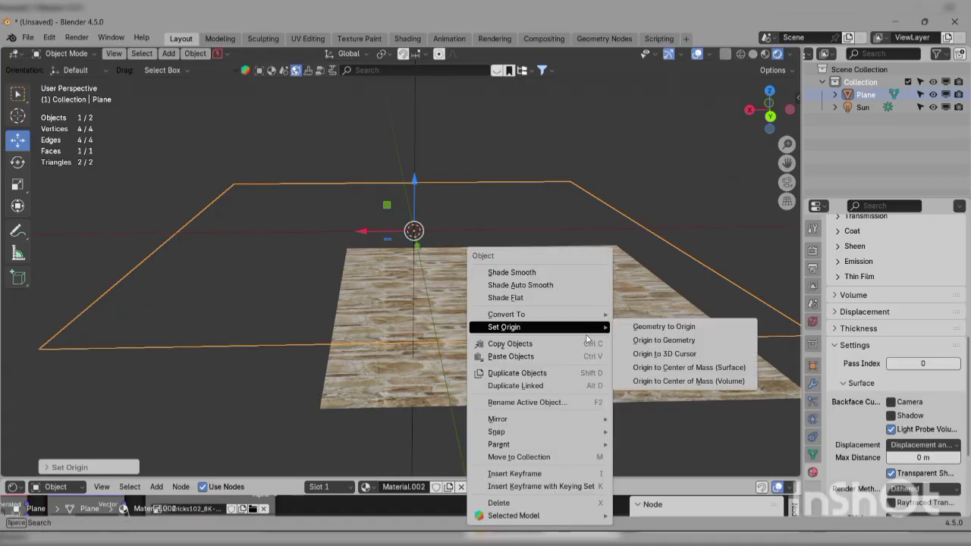
pyautogui.click(670, 356)
# Step: Deselect the plane and examine its brick surface up close from different angles for relief
pyautogui.moveTo(592, 361); pyautogui.dragTo(535, 352, button='middle')
pyautogui.scroll(-2, 588, 330)
pyautogui.click(587, 329)
pyautogui.scroll(2, 563, 353)
pyautogui.scroll(3, 563, 353)
pyautogui.moveTo(774, 196); pyautogui.dragTo(775, 207, button='middle')
pyautogui.moveTo(787, 163); pyautogui.dragTo(617, 439)
pyautogui.scroll(-3, 720, 296)
pyautogui.moveTo(766, 222); pyautogui.dragTo(703, 296, button='middle')
pyautogui.scroll(3, 711, 298)
pyautogui.scroll(-2, 712, 298)
pyautogui.scroll(2, 711, 298)
pyautogui.moveTo(787, 163); pyautogui.dragTo(640, 281)
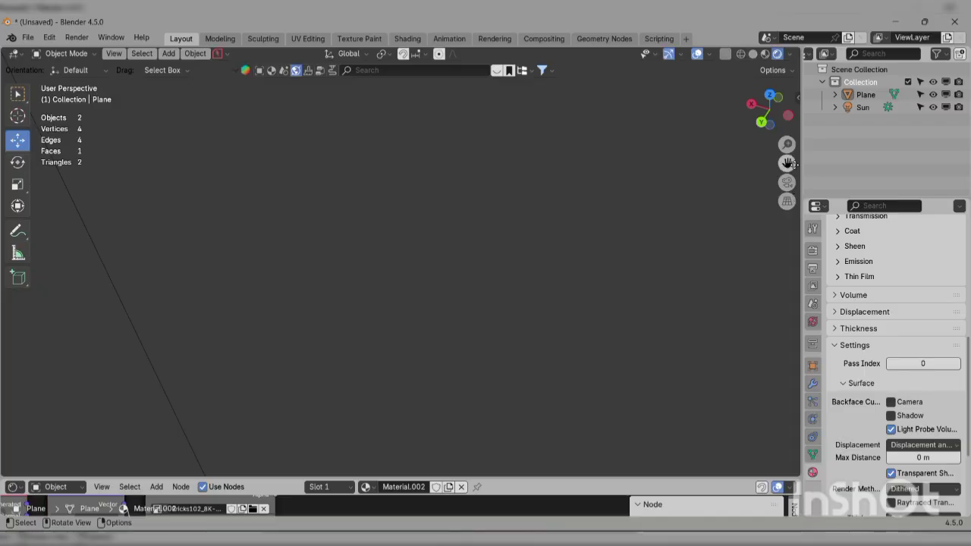
pyautogui.moveTo(788, 163); pyautogui.dragTo(780, 187)
pyautogui.scroll(-3, 793, 165)
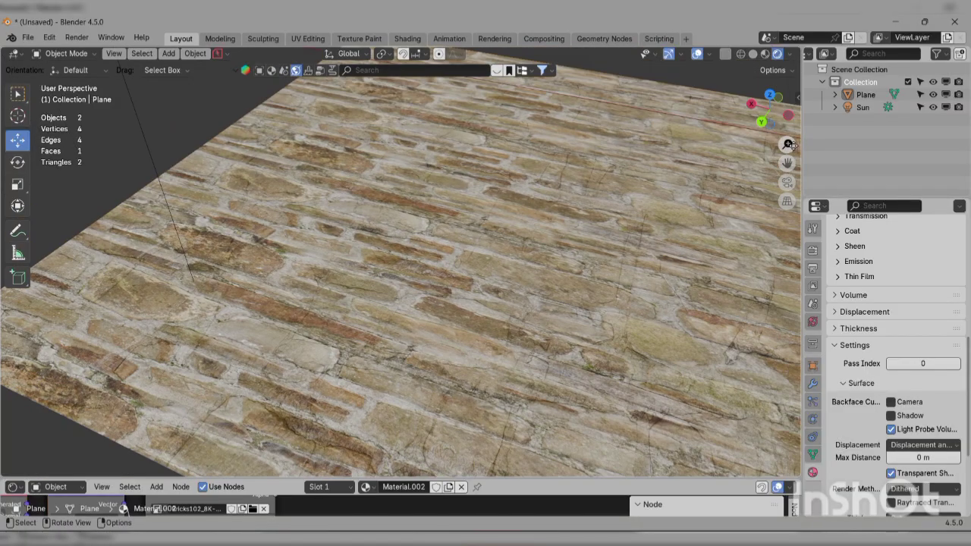
pyautogui.moveTo(790, 144)
pyautogui.mouseDown()
pyautogui.moveTo(789, 174)
pyautogui.moveTo(791, 144)
pyautogui.mouseUp()
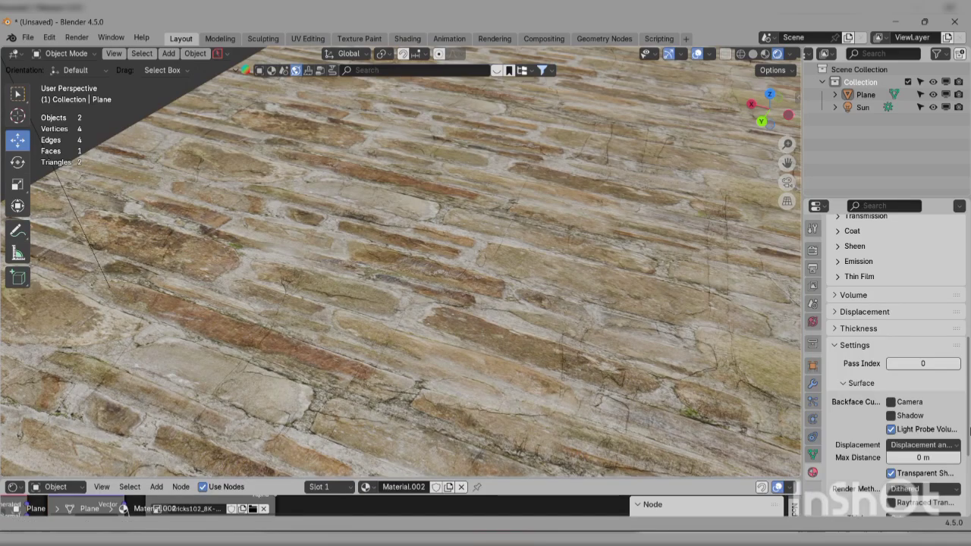
# Step: Switch the render engine from EEVEE to Cycles with GPU Compute as the device and check the bricks' surface detail
pyautogui.scroll(2, 903, 311)
pyautogui.scroll(5, 899, 313)
pyautogui.click(812, 250)
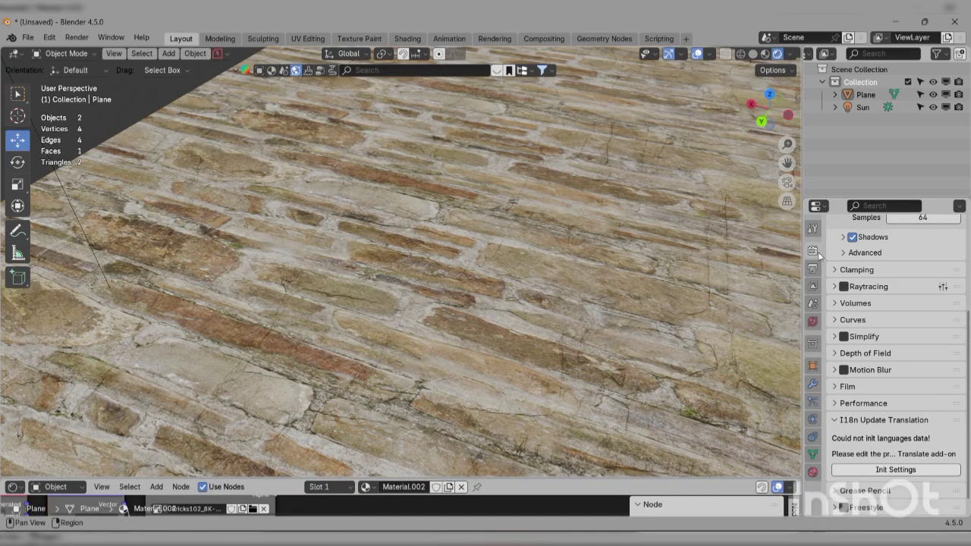
pyautogui.click(919, 249)
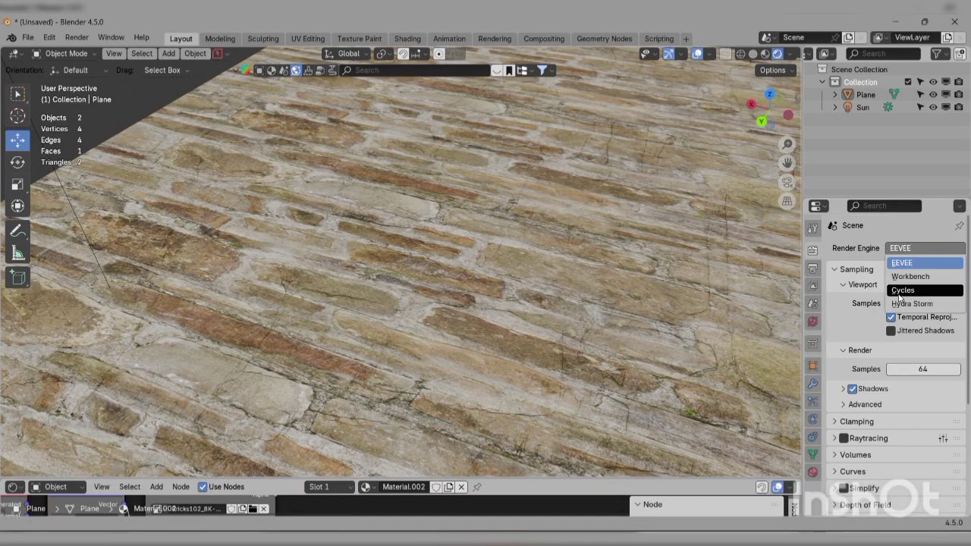
pyautogui.click(903, 290)
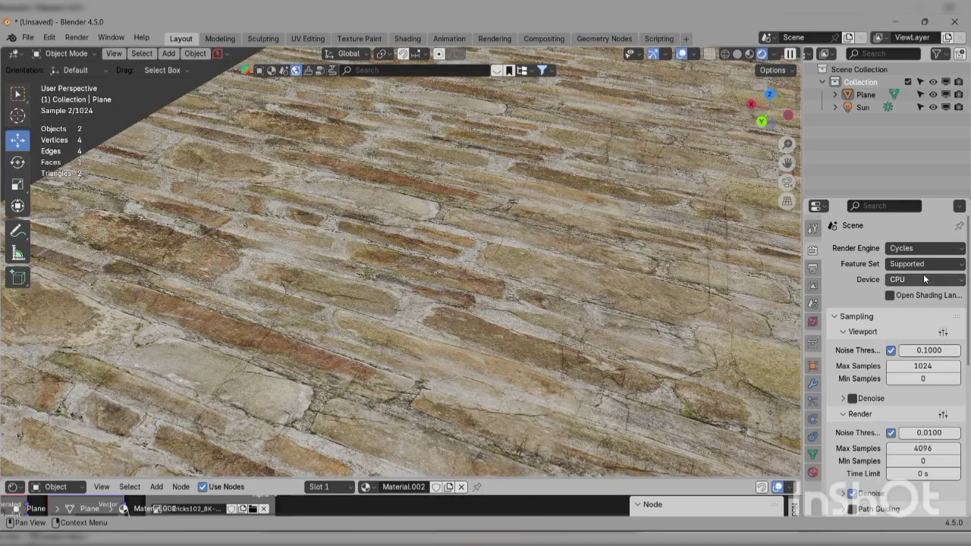
pyautogui.click(923, 274)
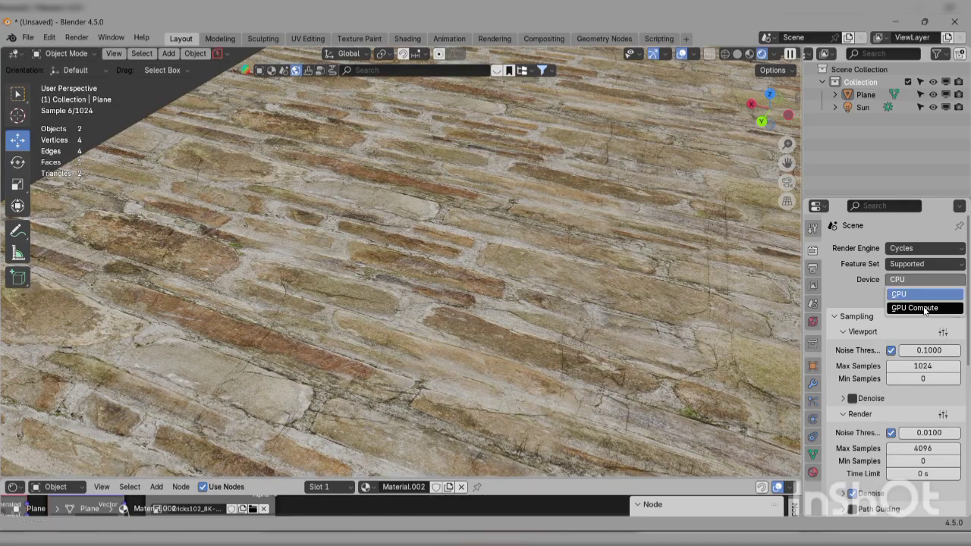
pyautogui.click(927, 307)
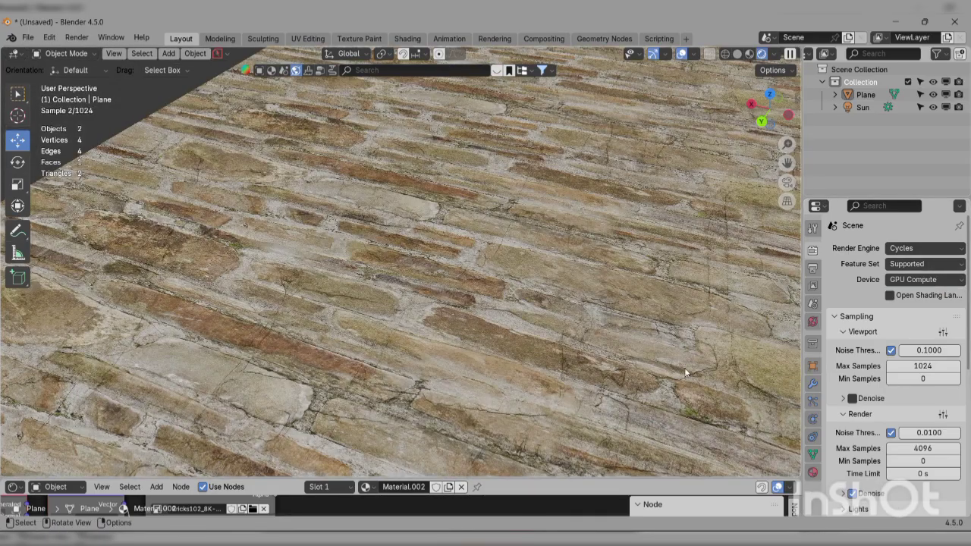
pyautogui.scroll(4, 633, 384)
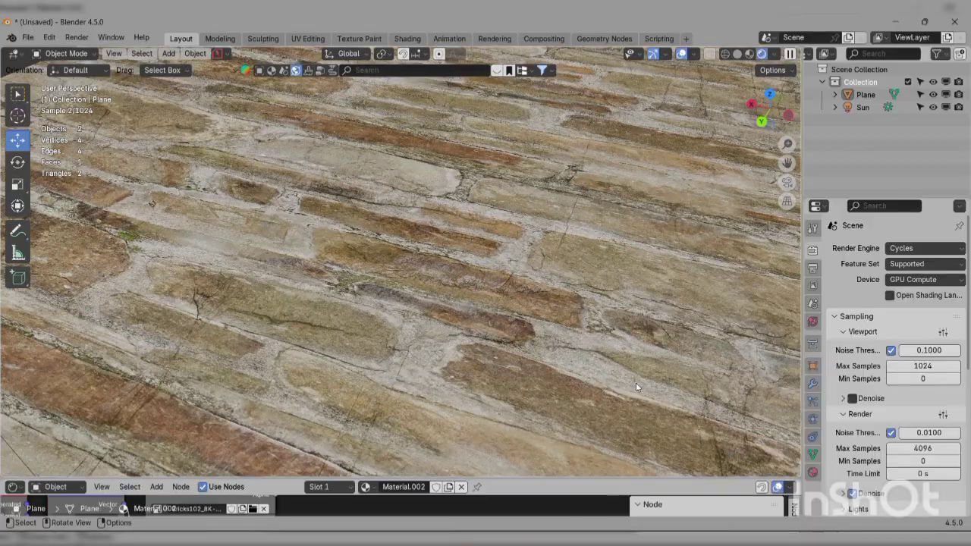
pyautogui.scroll(1, 648, 371)
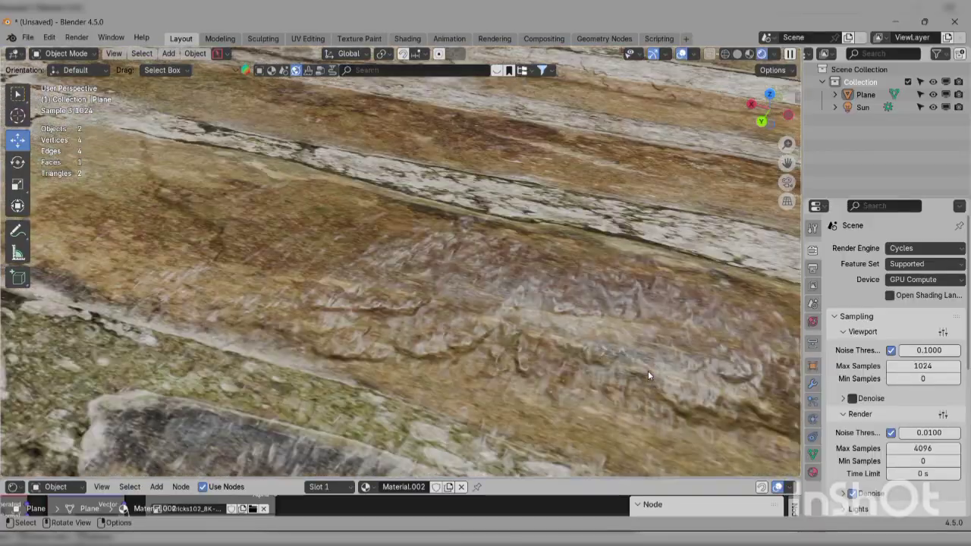
pyautogui.scroll(-3, 613, 370)
pyautogui.scroll(-8, 612, 370)
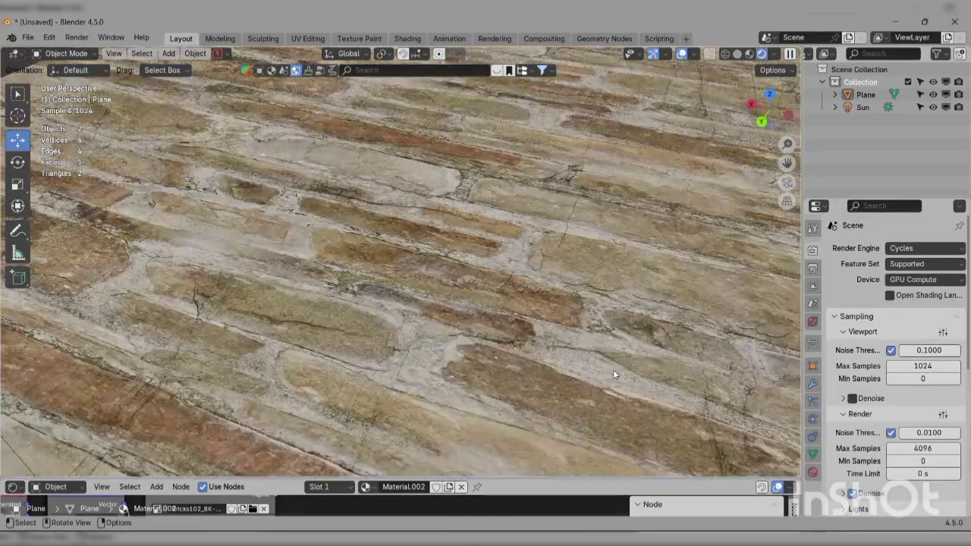
pyautogui.scroll(-2, 614, 369)
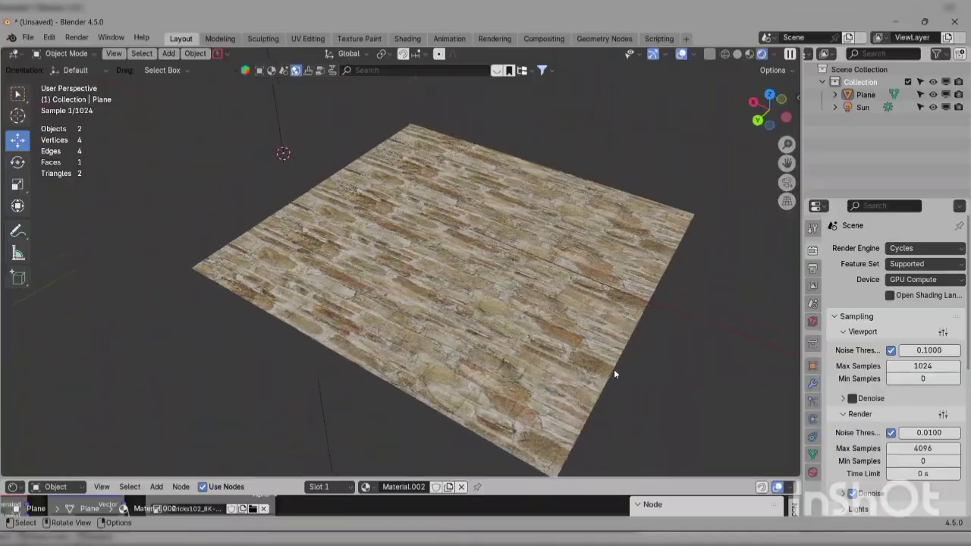
pyautogui.scroll(6, 651, 345)
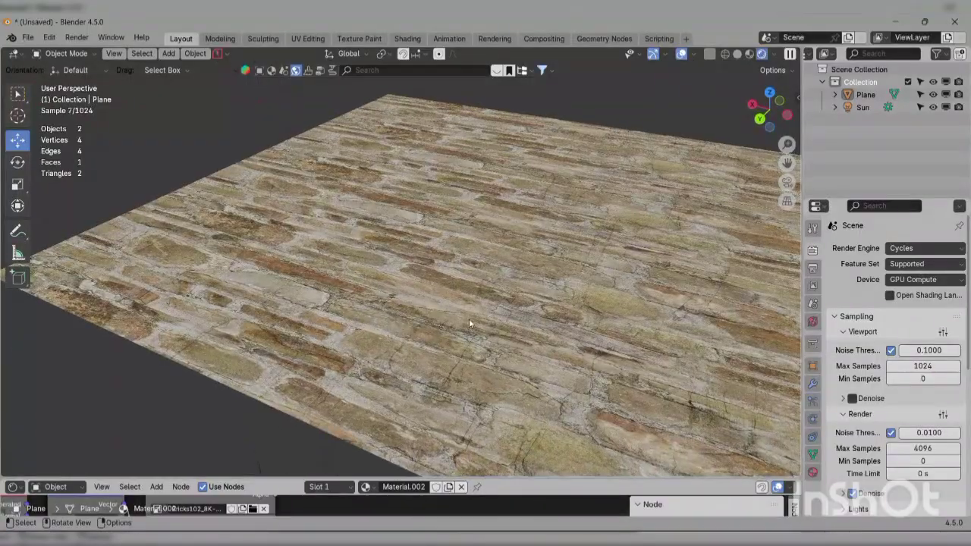
# Step: Subdivide the plane's face in Edit Mode with 10 cuts and return to Object Mode to check the bricks
pyautogui.click(67, 53)
pyautogui.click(66, 81)
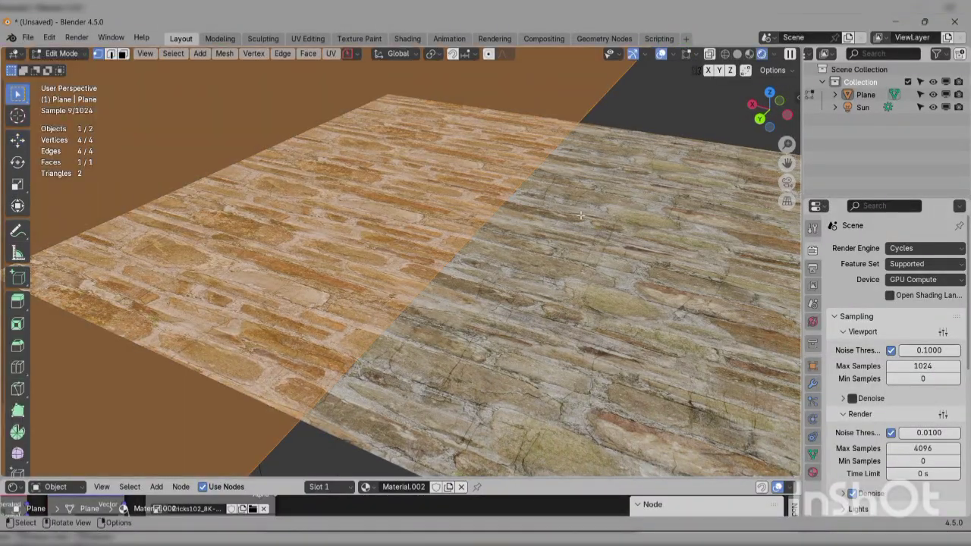
pyautogui.scroll(-5, 561, 222)
pyautogui.rightClick(540, 220)
pyautogui.click(538, 220)
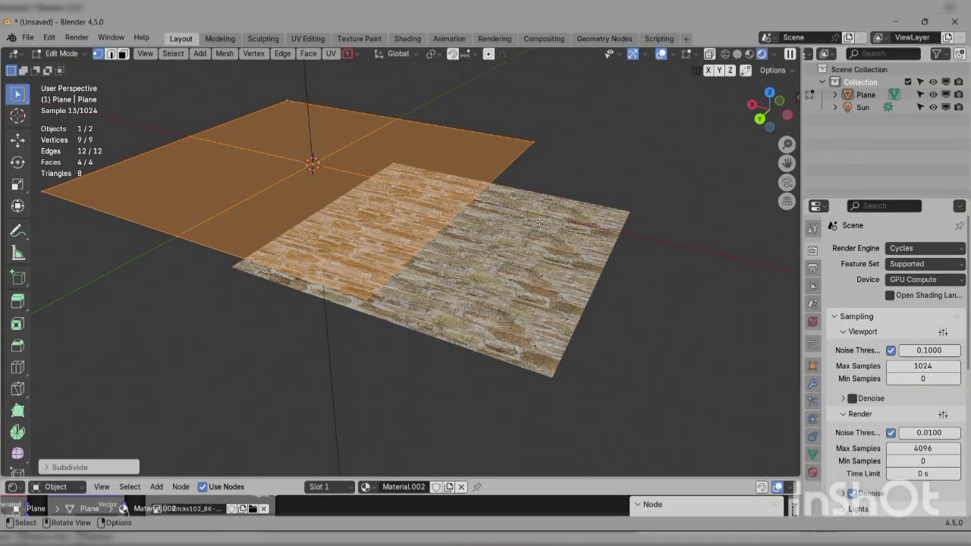
pyautogui.click(70, 467)
pyautogui.moveTo(142, 381); pyautogui.dragTo(206, 380)
pyautogui.click(60, 53)
pyautogui.click(66, 67)
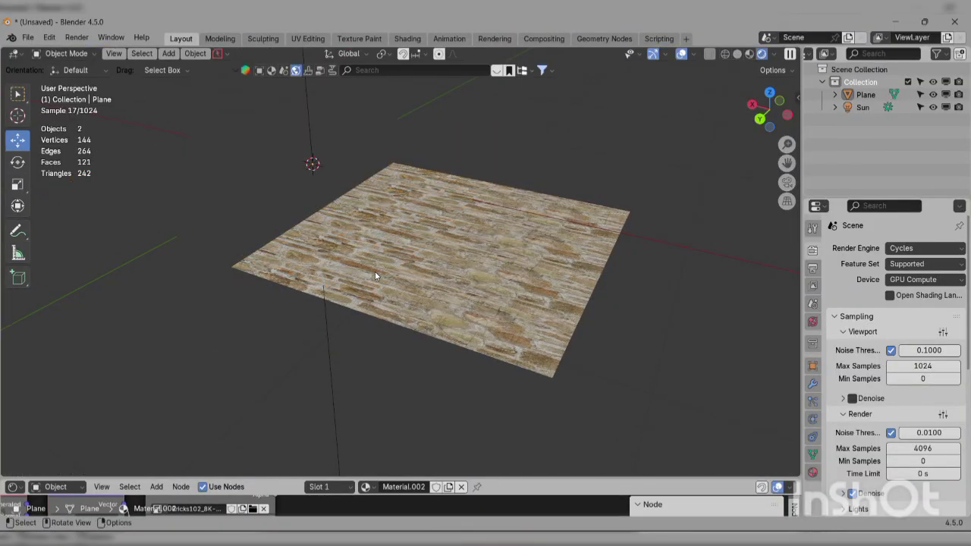
pyautogui.scroll(6, 375, 270)
pyautogui.scroll(-5, 377, 270)
pyautogui.rightClick(373, 270)
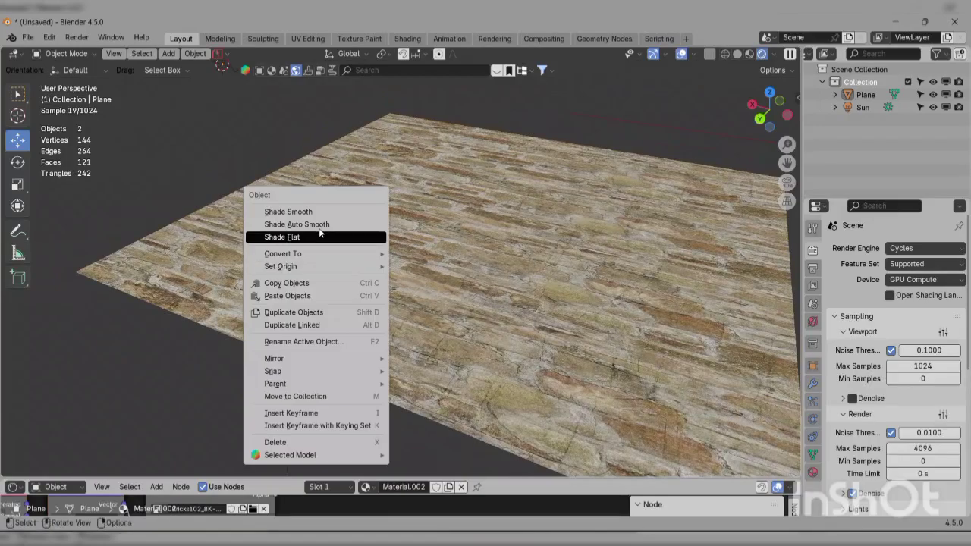
# Step: Extrude all the plane's faces in Edit Mode about 0.025 m along their normals and return to Object Mode
pyautogui.click(86, 53)
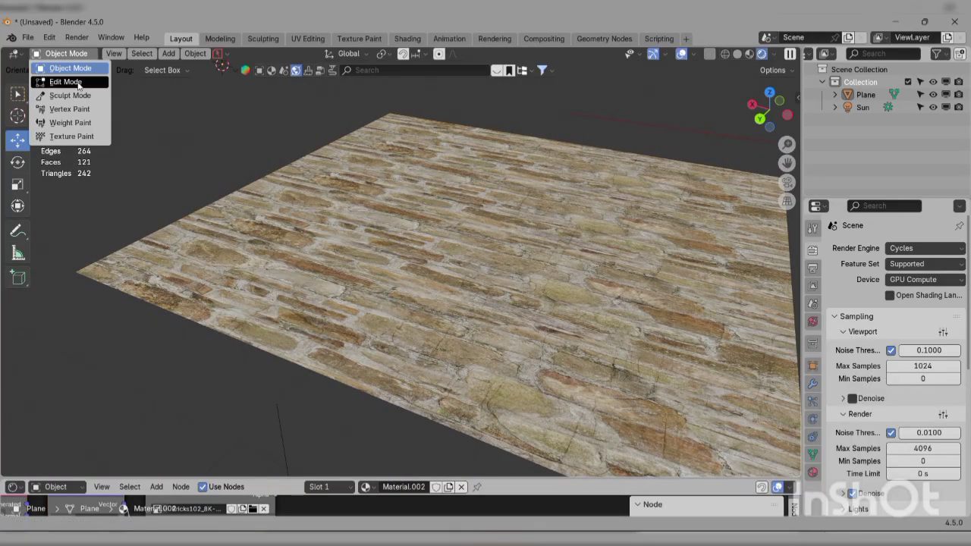
pyautogui.click(65, 82)
pyautogui.scroll(-3, 453, 242)
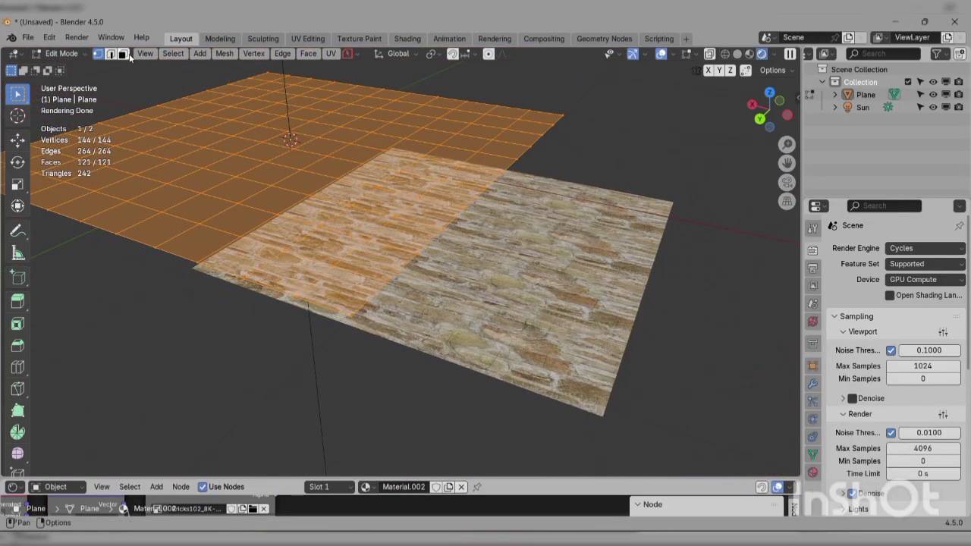
pyautogui.click(124, 54)
pyautogui.press('e')
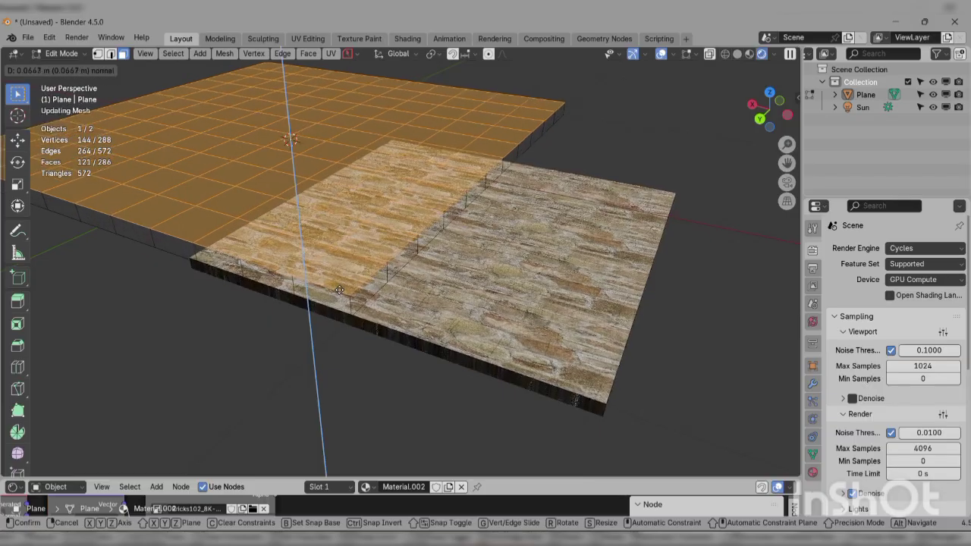
pyautogui.click(225, 90)
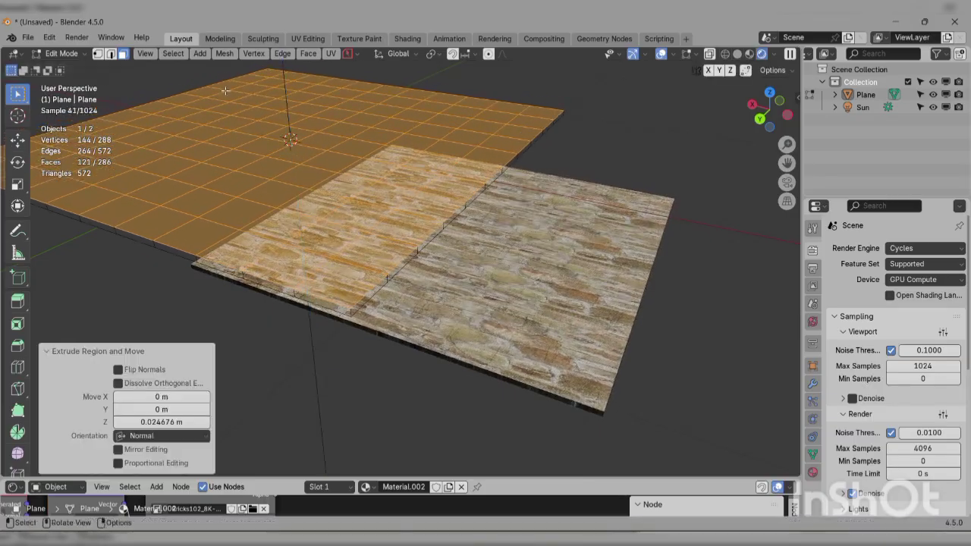
pyautogui.click(67, 54)
pyautogui.click(70, 68)
# Step: Examine the extruded slab's side and brick surface up close, and review its transform values and the active tool's options
pyautogui.scroll(3, 496, 311)
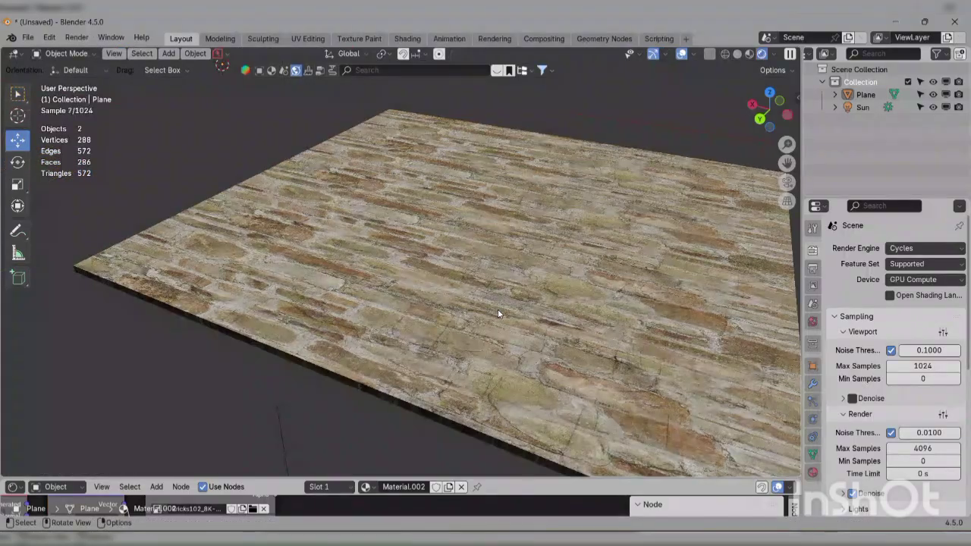
pyautogui.moveTo(497, 314); pyautogui.dragTo(500, 339, button='middle')
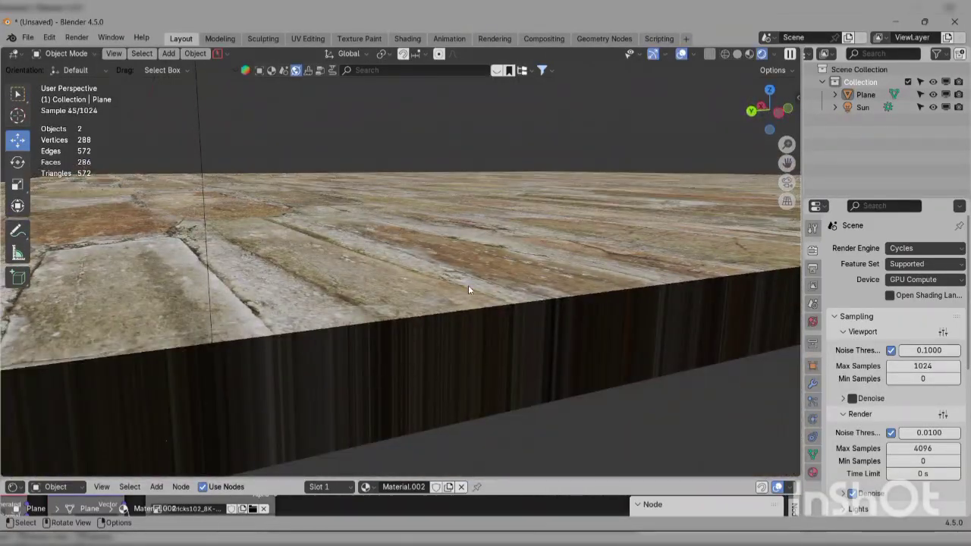
pyautogui.moveTo(720, 254); pyautogui.dragTo(751, 175, button='middle')
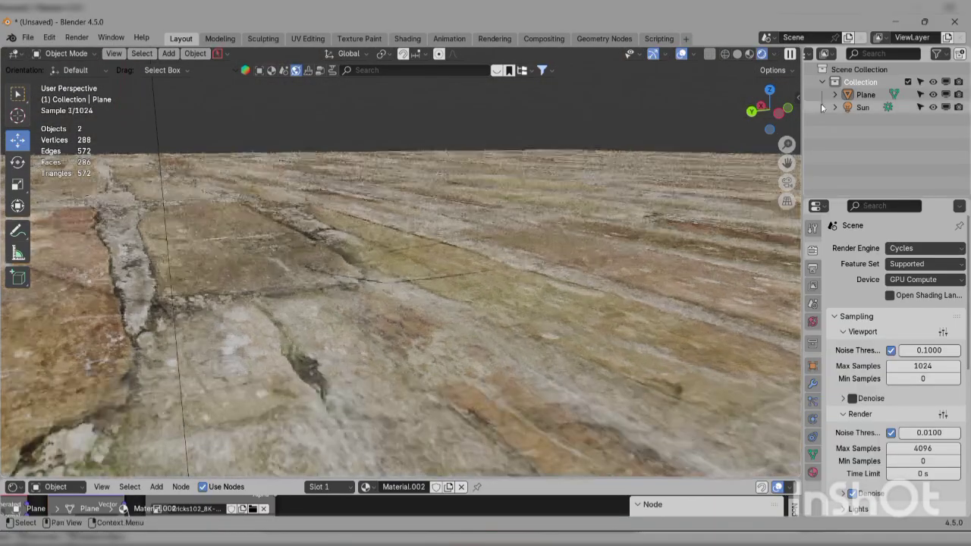
pyautogui.click(794, 97)
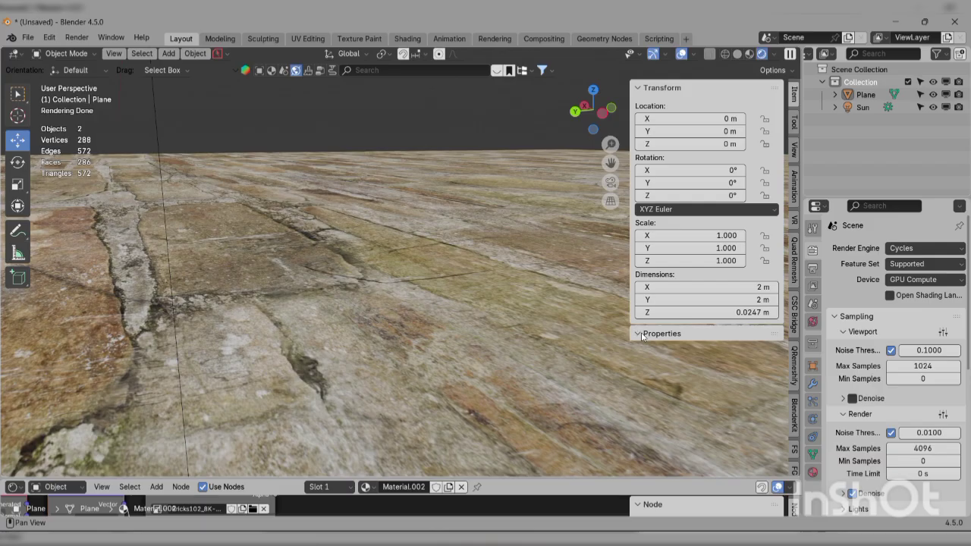
pyautogui.click(795, 121)
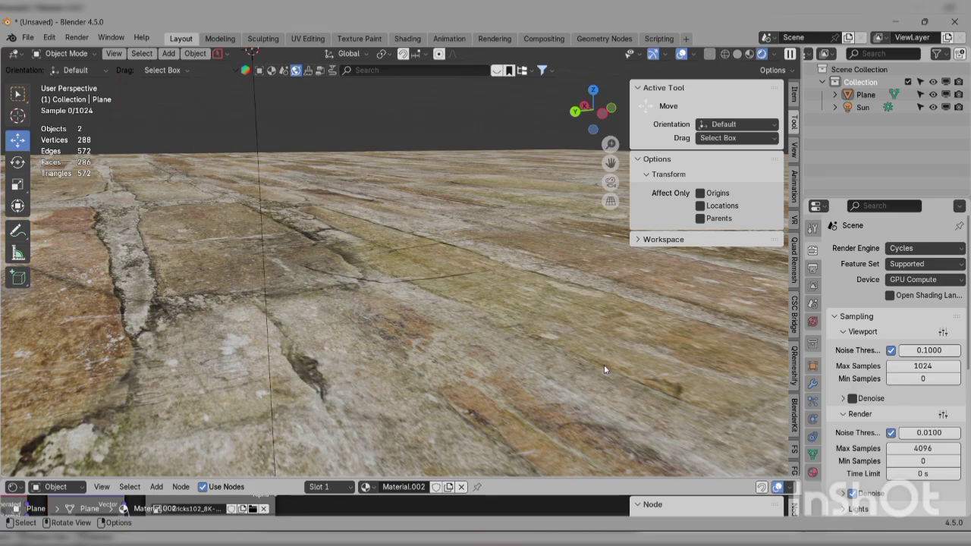
pyautogui.scroll(-5, 534, 333)
pyautogui.scroll(3, 552, 329)
pyautogui.moveTo(552, 327); pyautogui.dragTo(507, 329, button='middle')
pyautogui.scroll(6, 507, 324)
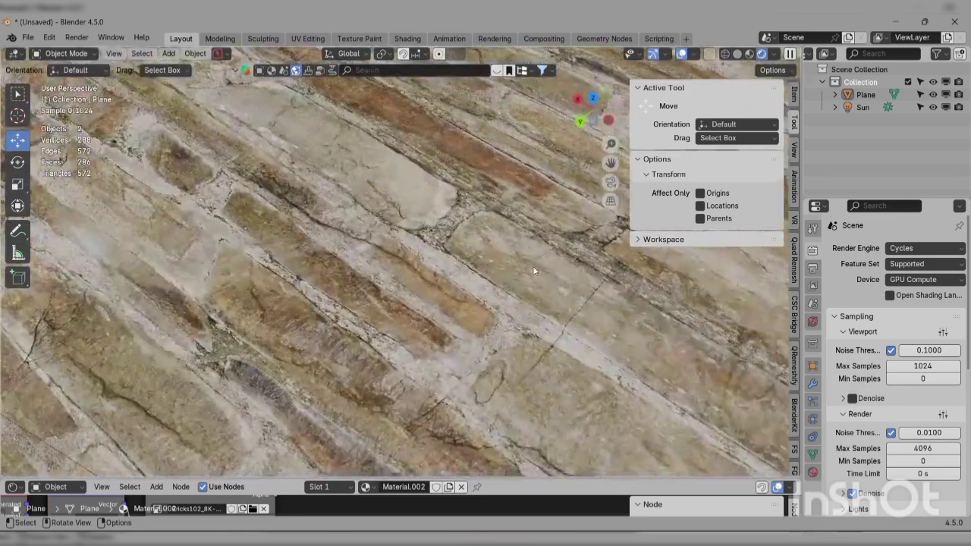
pyautogui.scroll(-6, 508, 292)
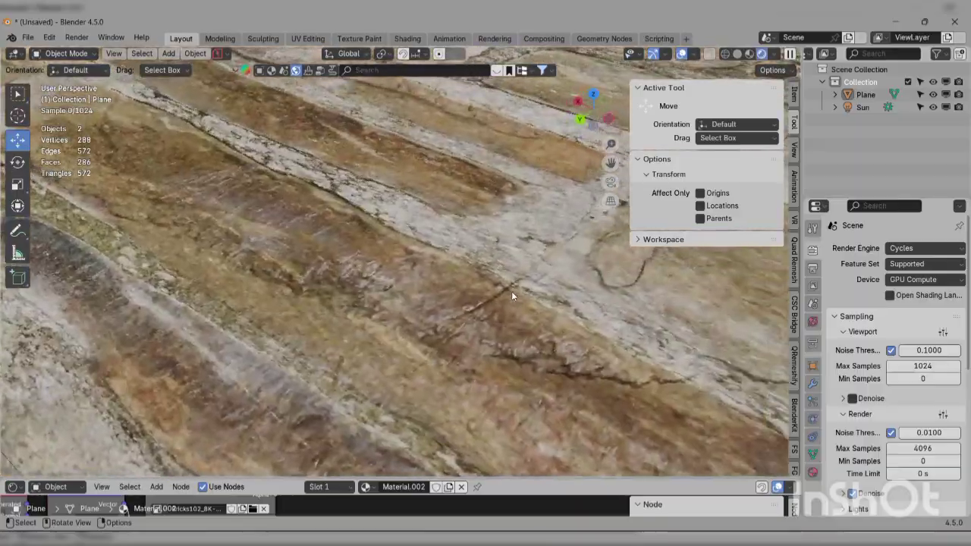
# Step: Examine the brick slab's surface up close and from above, and collapse the Active Tool settings
pyautogui.scroll(6, 511, 291)
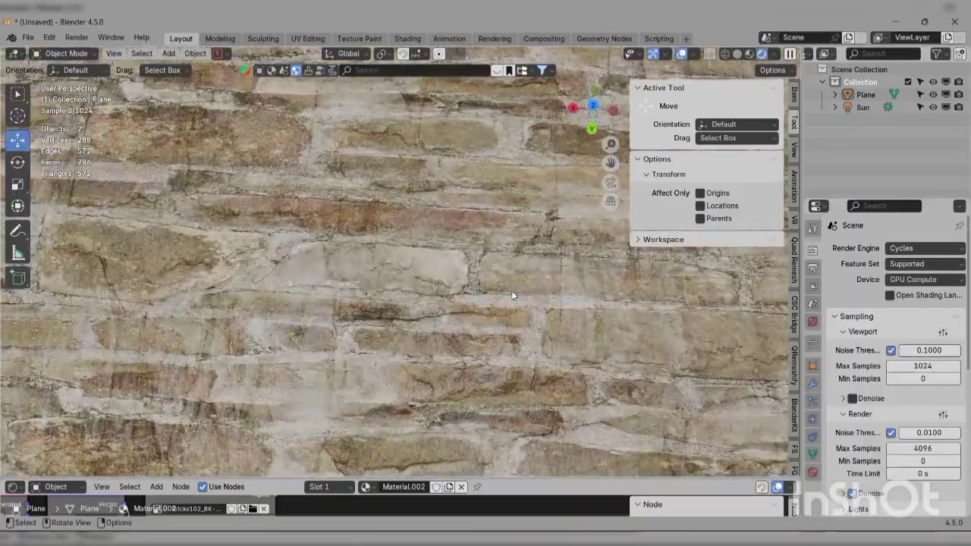
pyautogui.scroll(-2, 511, 291)
pyautogui.scroll(-2, 512, 294)
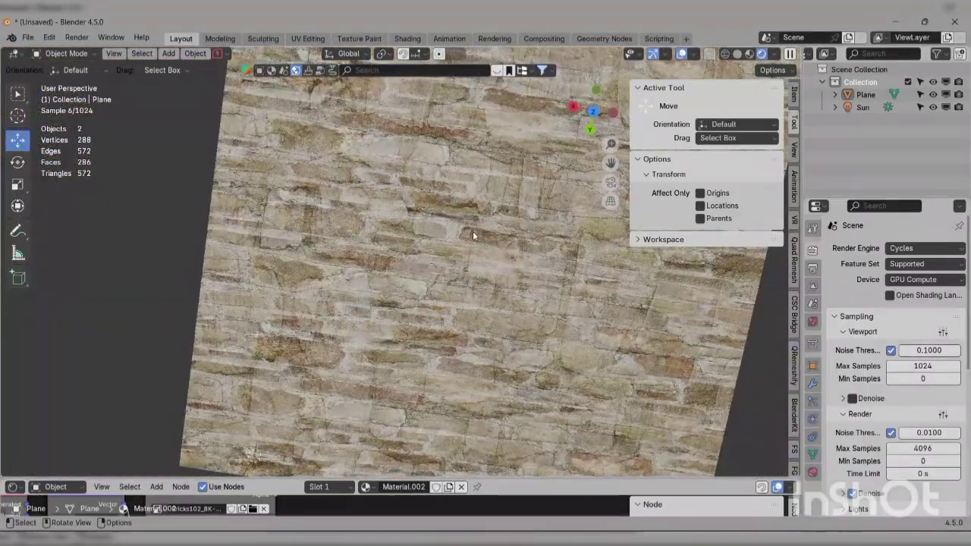
pyautogui.click(640, 89)
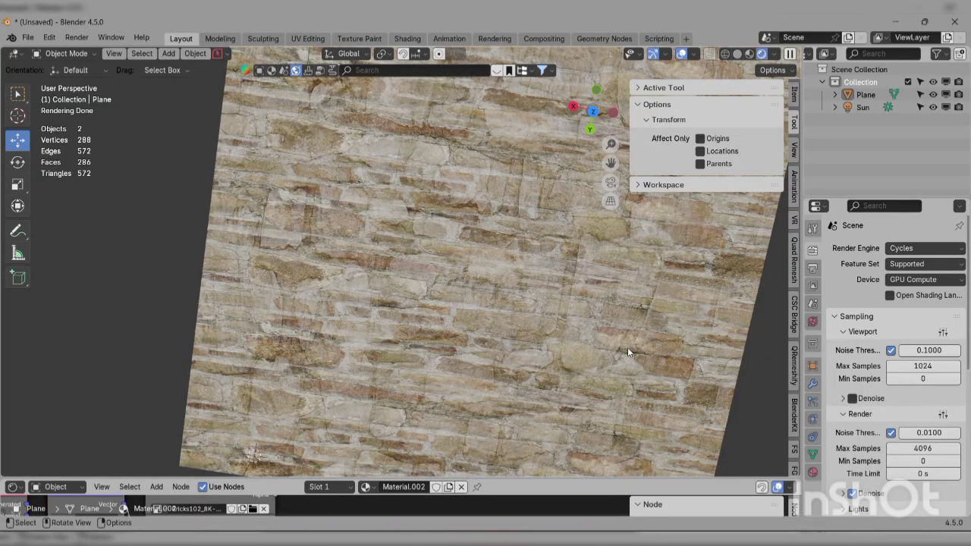
# Step: Select the plane and the sun light together, and inspect the slab's brick relief from above and at a low angle
pyautogui.moveTo(634, 342); pyautogui.dragTo(549, 356, button='middle')
pyautogui.scroll(-3, 545, 351)
pyautogui.moveTo(295, 174); pyautogui.dragTo(460, 322)
pyautogui.moveTo(460, 323); pyautogui.dragTo(557, 376, button='middle')
pyautogui.scroll(4, 556, 376)
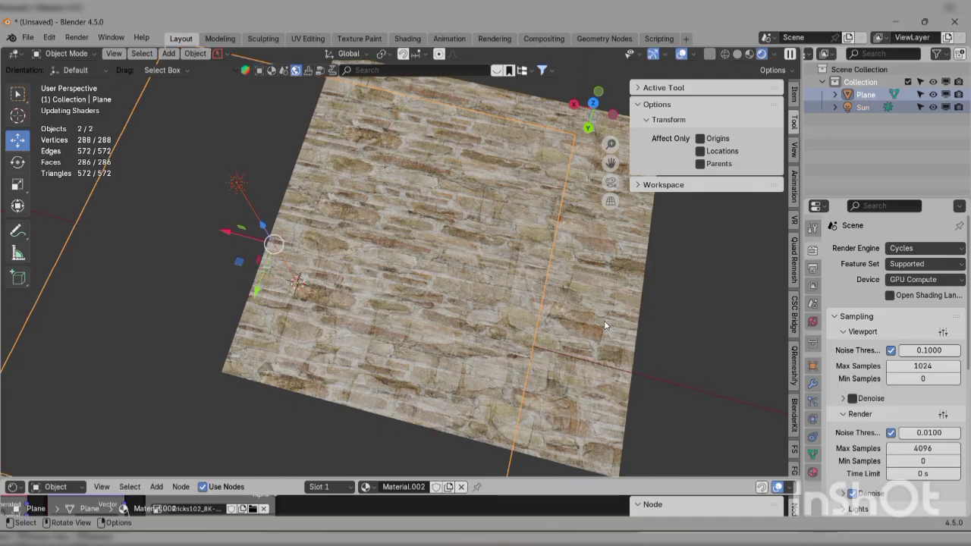
pyautogui.moveTo(604, 320); pyautogui.dragTo(575, 331, button='middle')
pyautogui.scroll(3, 574, 329)
pyautogui.scroll(5, 593, 338)
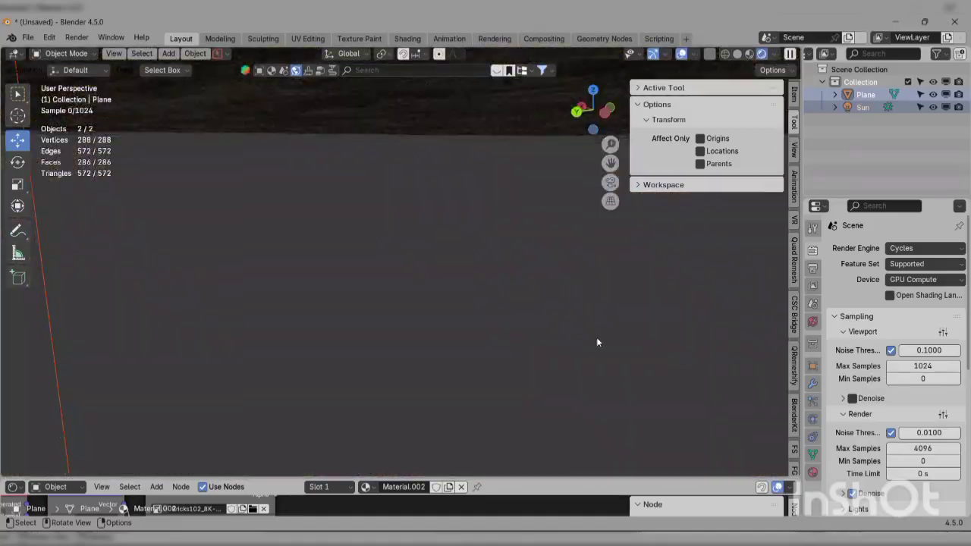
pyautogui.moveTo(596, 337); pyautogui.dragTo(573, 251, button='middle')
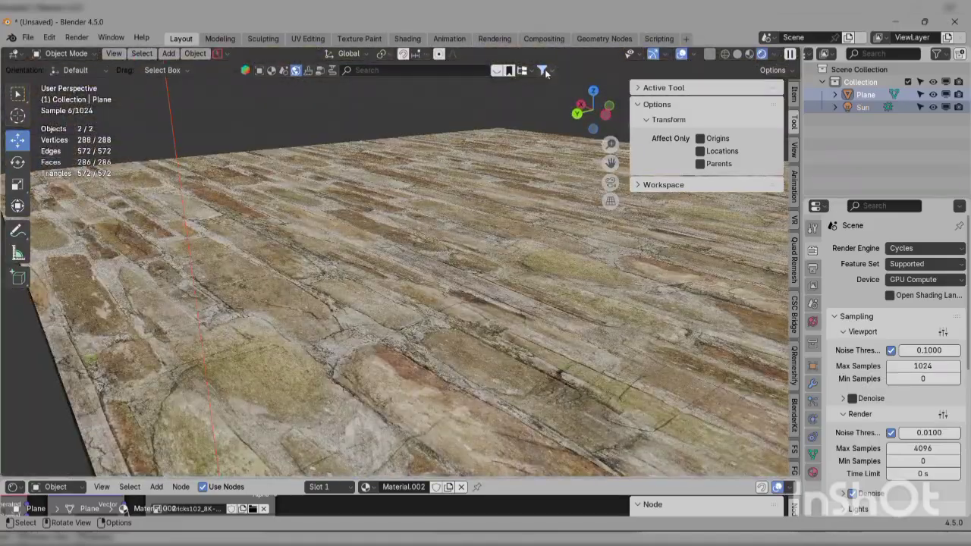